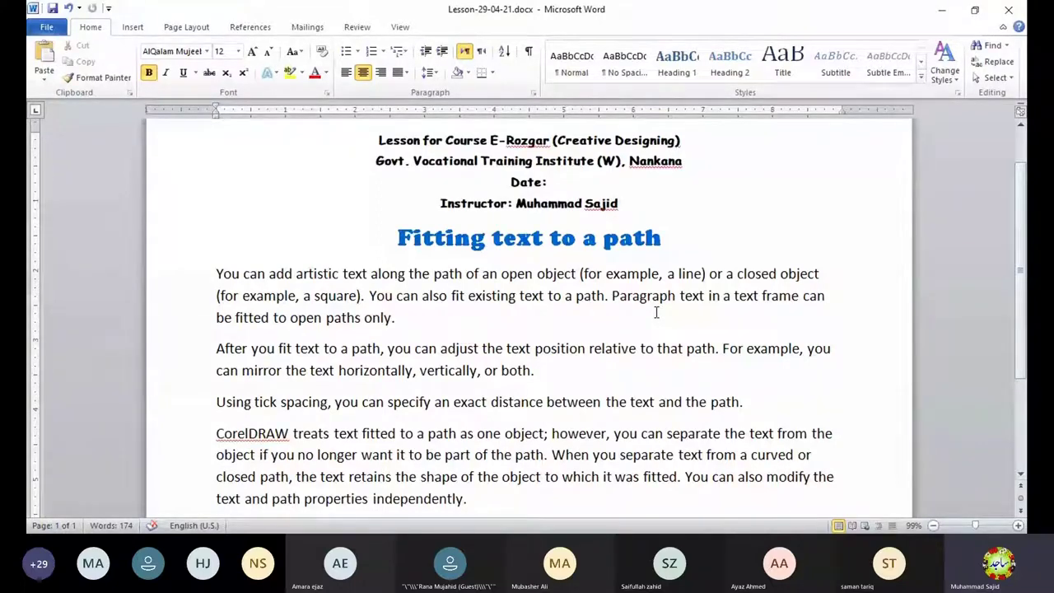
Step: Look over the "Fitting text to a path" lesson document and switch to the blank drawing in CorelDRAW
{"action": "scroll", "coordinate": [607, 319], "scroll_direction": "down", "scroll_amount": 1}
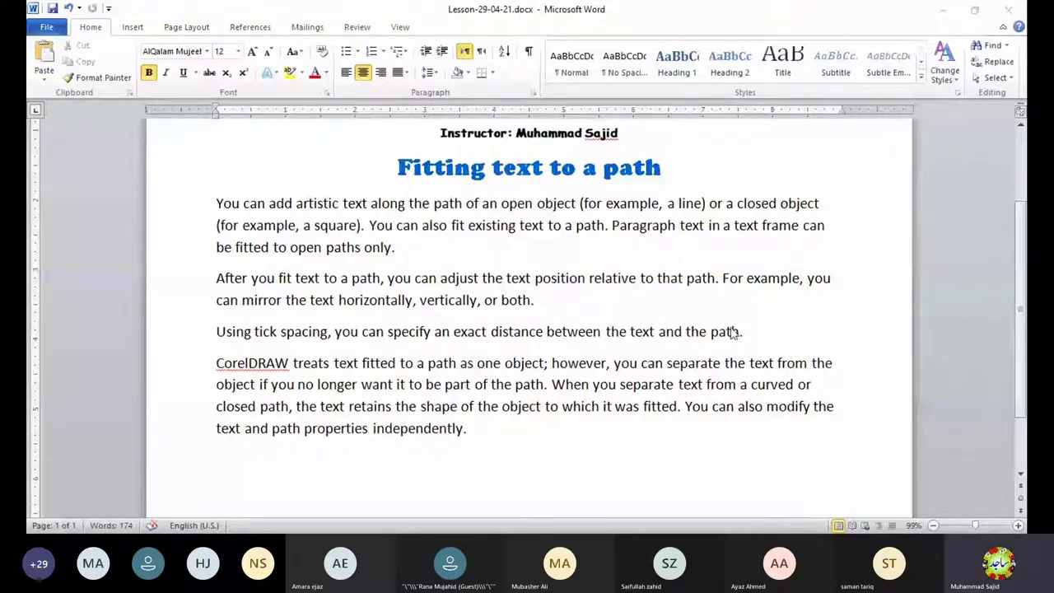
{"action": "scroll", "coordinate": [731, 333], "scroll_direction": "up", "scroll_amount": 3}
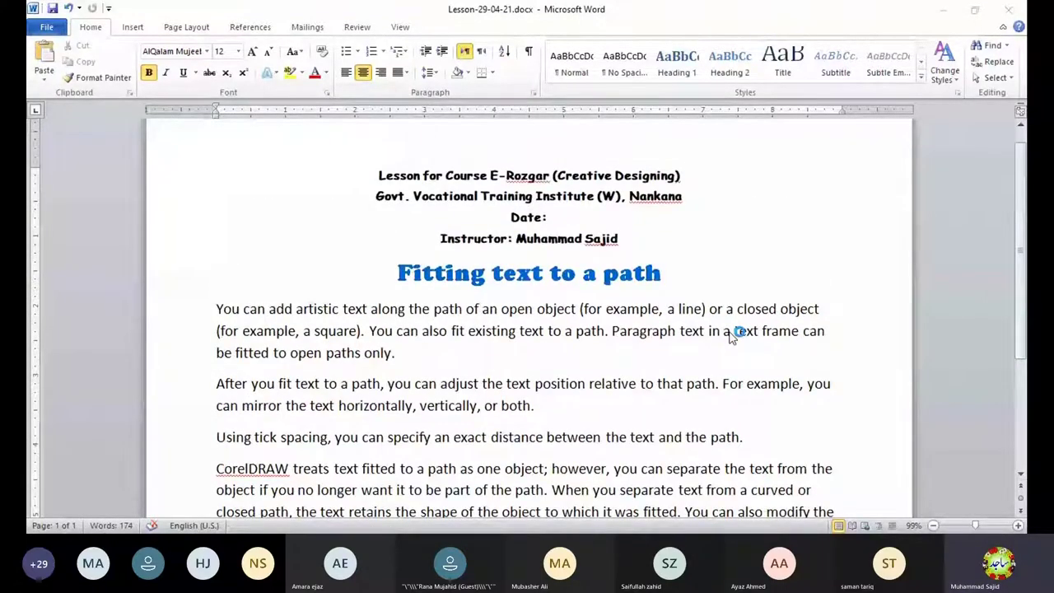
{"action": "scroll", "coordinate": [731, 334], "scroll_direction": "down", "scroll_amount": 2}
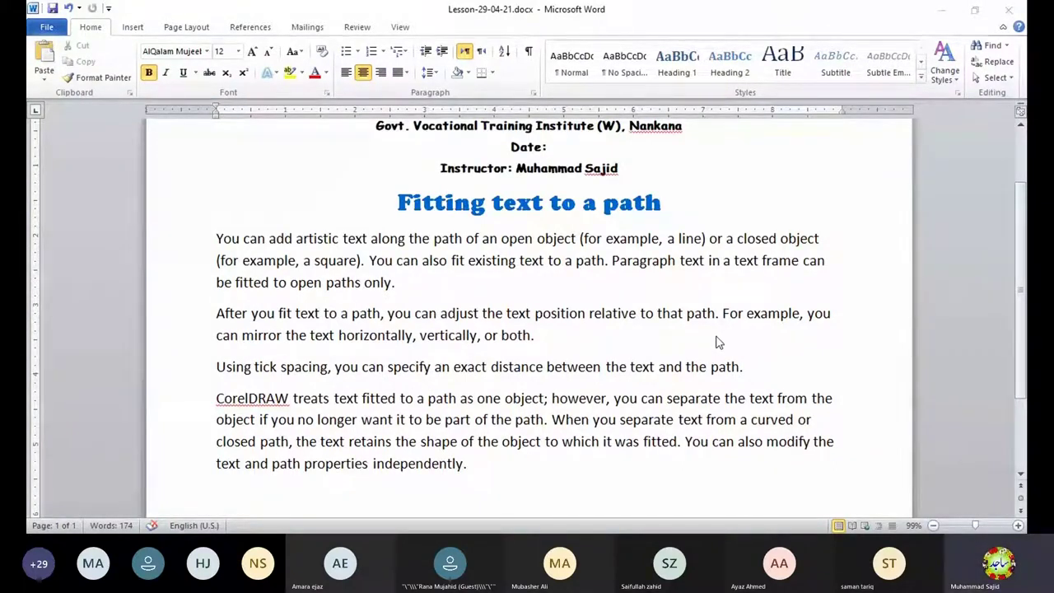
{"action": "key", "text": "alt+Tab"}
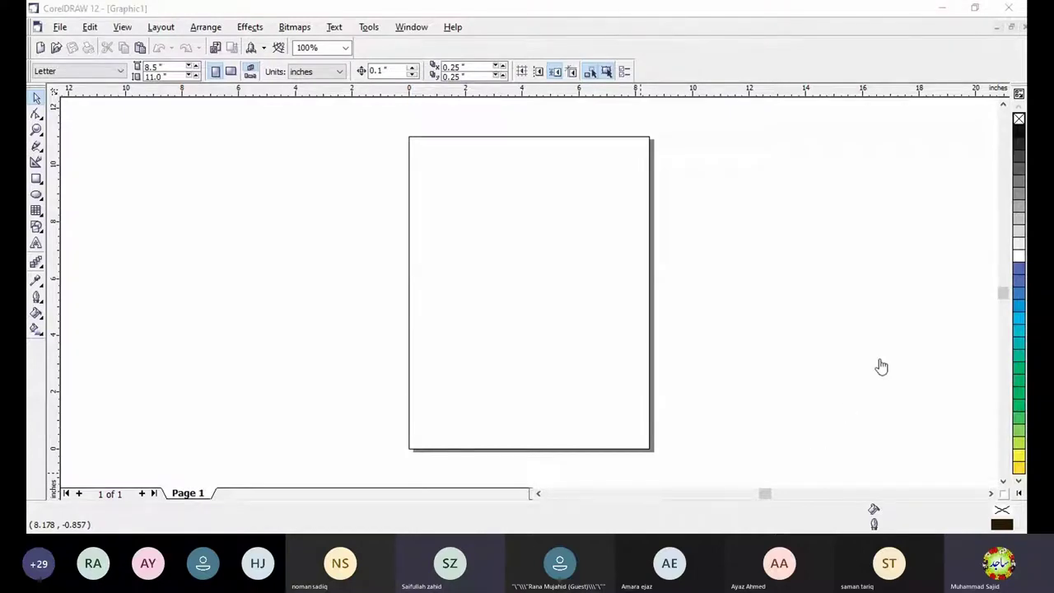
{"action": "left_click", "coordinate": [879, 68]}
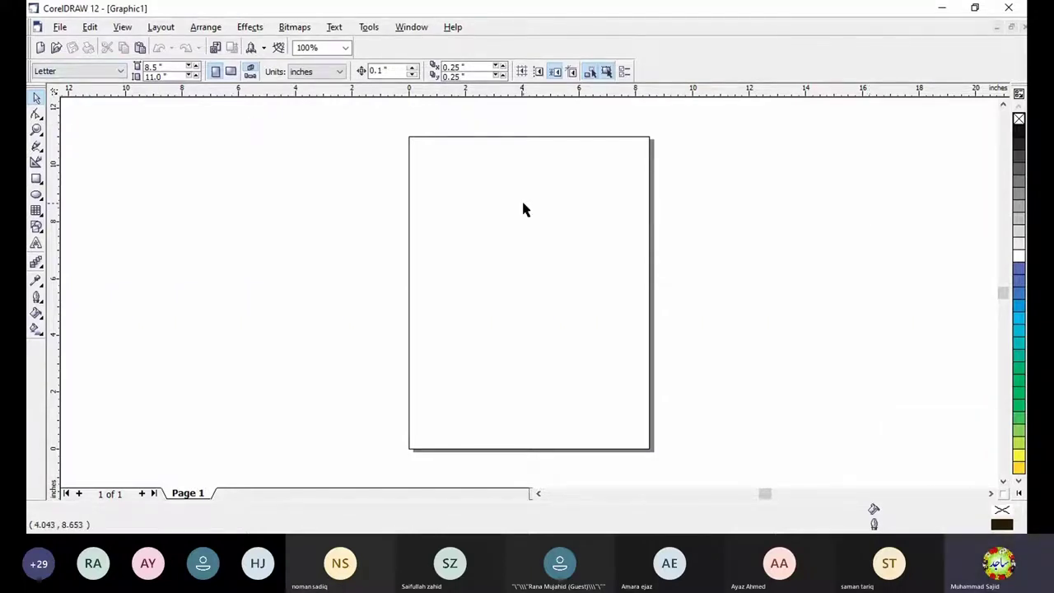
Step: Save the blank drawing to the Desktop under the existing file name Practice.CDR
{"action": "left_click", "coordinate": [61, 28]}
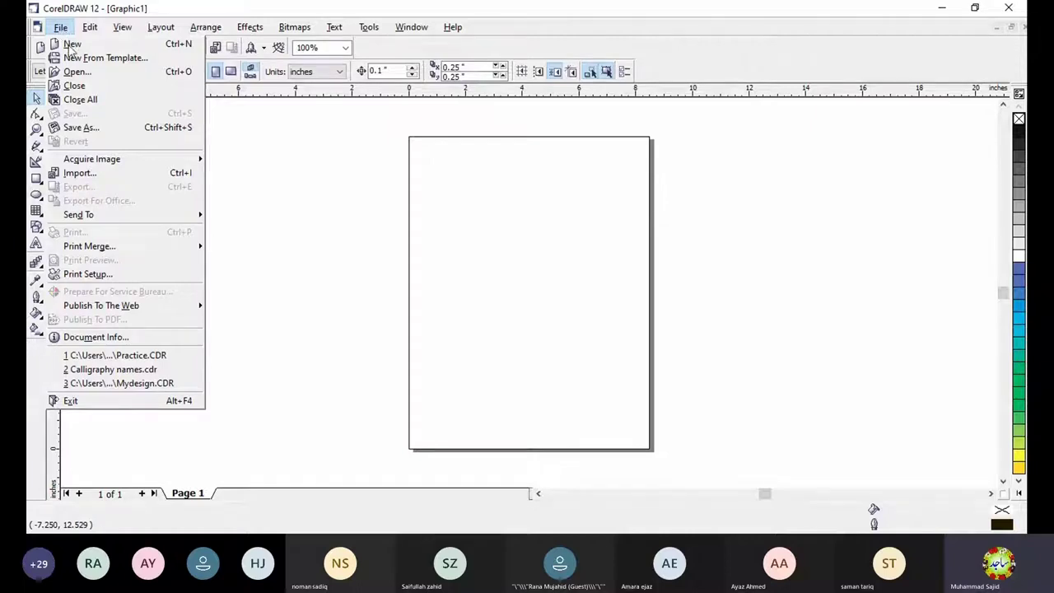
{"action": "left_click", "coordinate": [89, 128]}
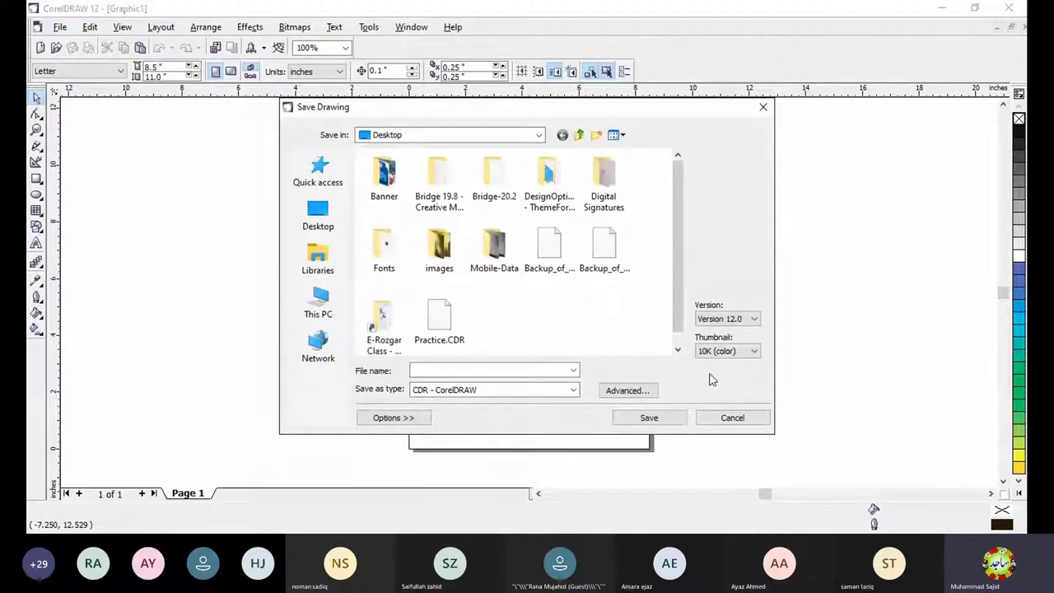
{"action": "left_click_drag", "start_coordinate": [681, 234], "coordinate": [682, 311]}
{"action": "left_click", "coordinate": [548, 311]}
{"action": "left_click", "coordinate": [647, 417]}
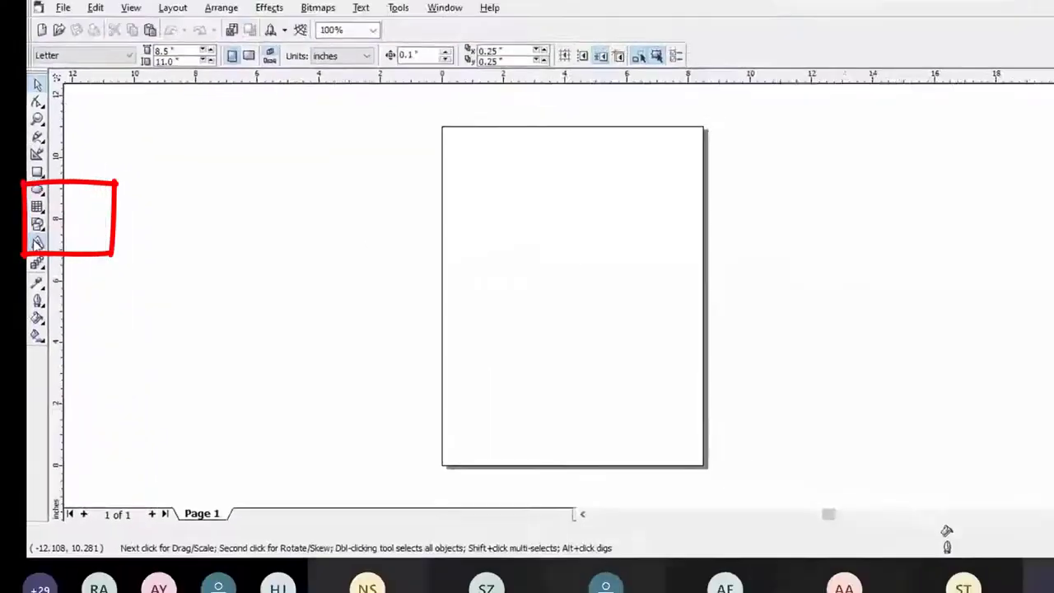
Step: Add the artistic text "Text fitting to an open path" in Arial at 100 pt, starting in the upper part of the page
{"action": "left_click", "coordinate": [66, 218]}
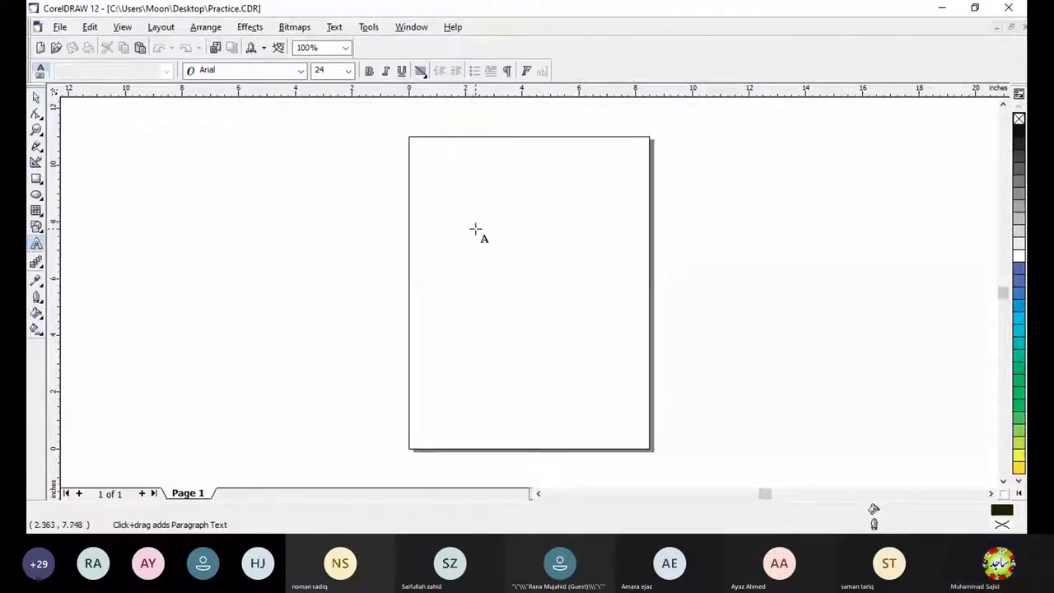
{"action": "left_click_drag", "start_coordinate": [502, 270], "coordinate": [502, 270]}
{"action": "left_click", "coordinate": [349, 71]}
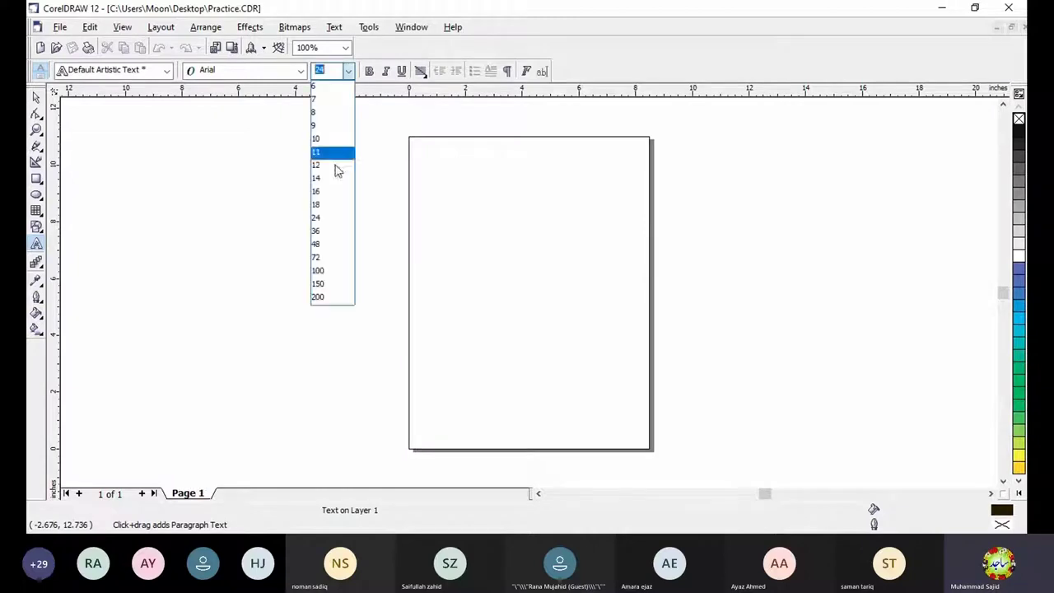
{"action": "left_click", "coordinate": [322, 271]}
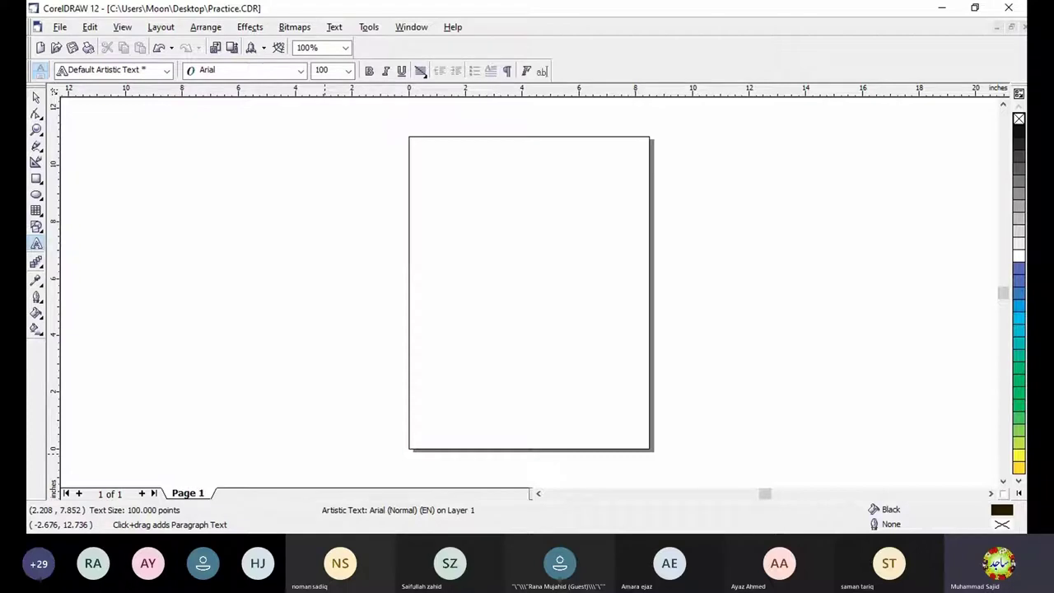
{"action": "type", "text": "Text"}
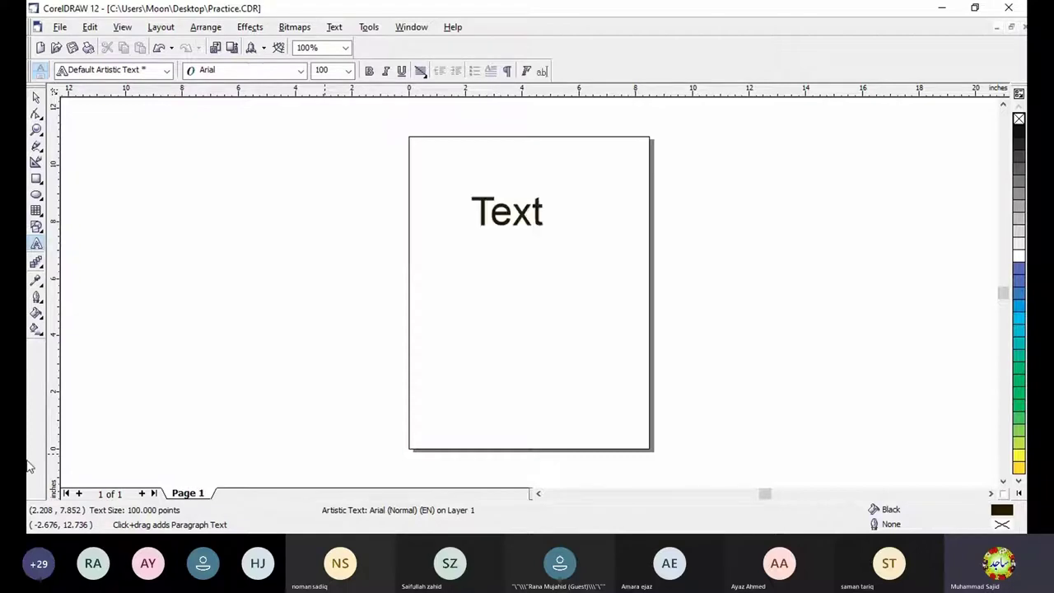
{"action": "type", "text": " fitting"}
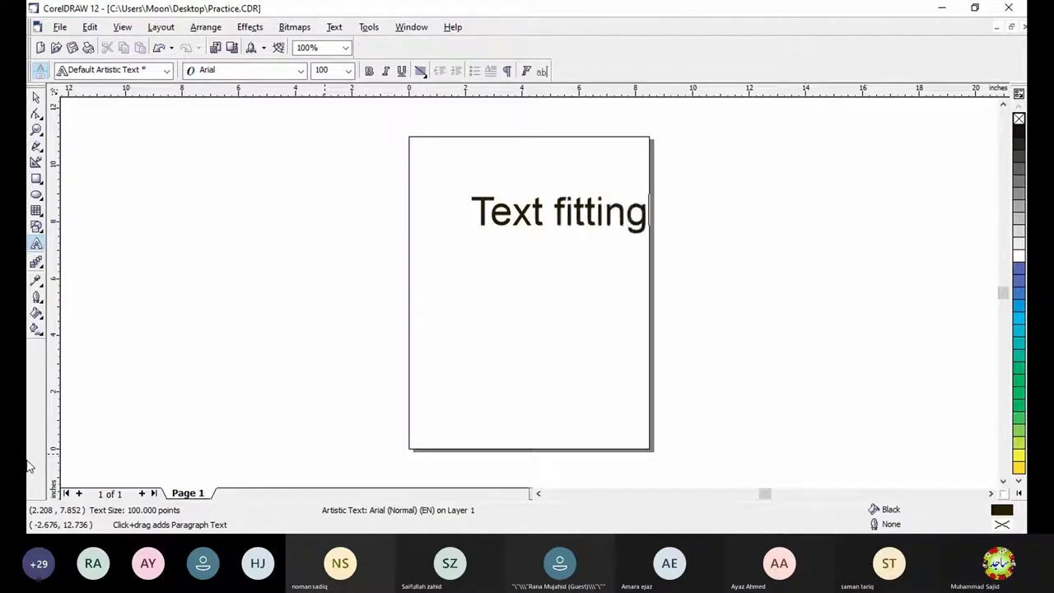
{"action": "type", "text": " to a"}
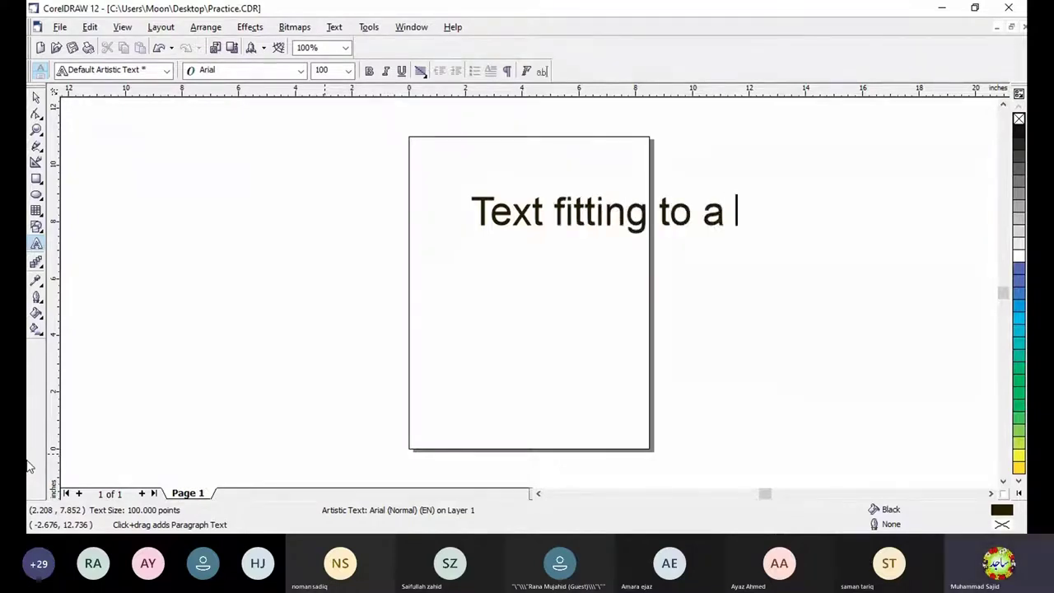
{"action": "type", "text": "n open "}
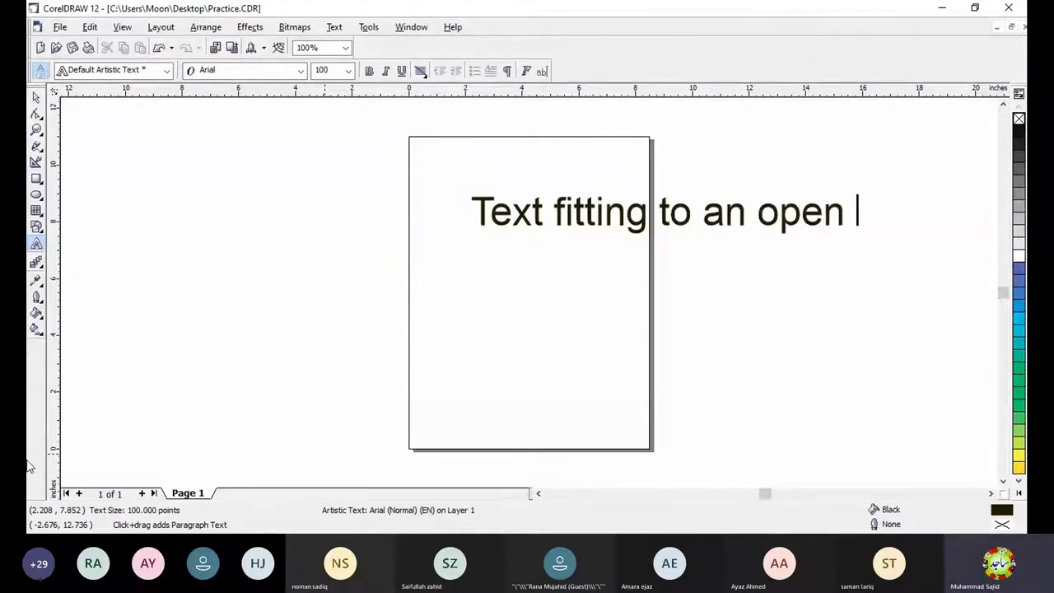
{"action": "type", "text": "path"}
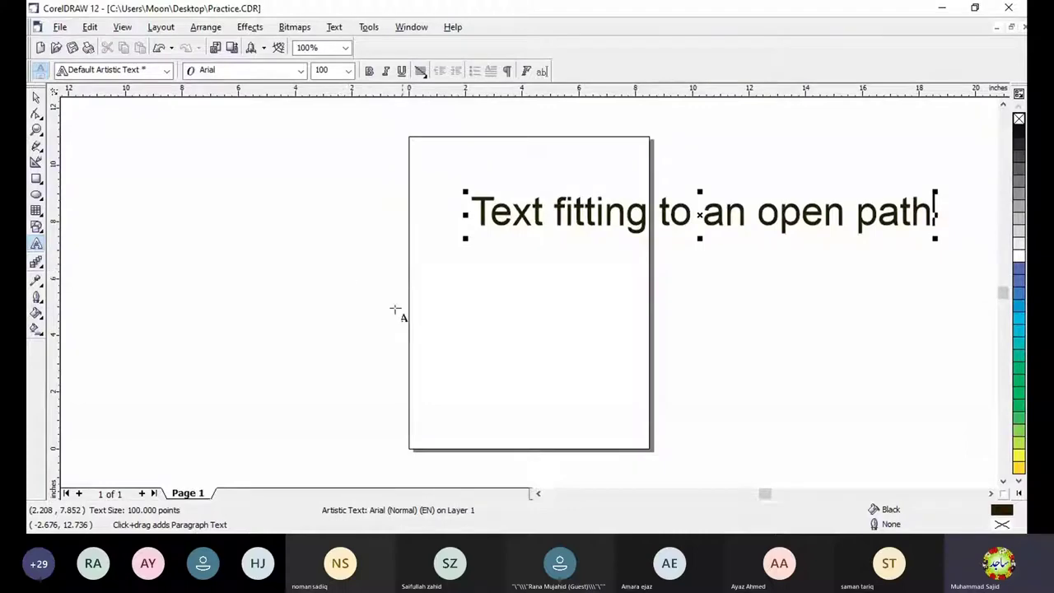
Step: Draw an open S-shaped Bezier curve below the text, about 13.1 inches wide and 2.9 inches high
{"action": "left_click", "coordinate": [41, 151]}
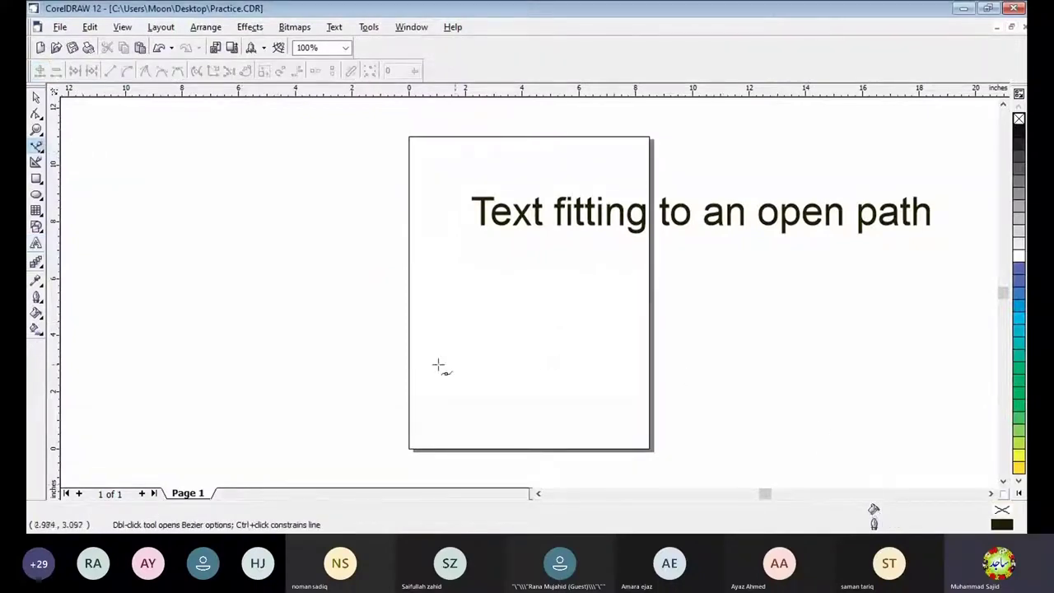
{"action": "left_click", "coordinate": [260, 331]}
{"action": "left_click_drag", "start_coordinate": [433, 331], "coordinate": [547, 424]}
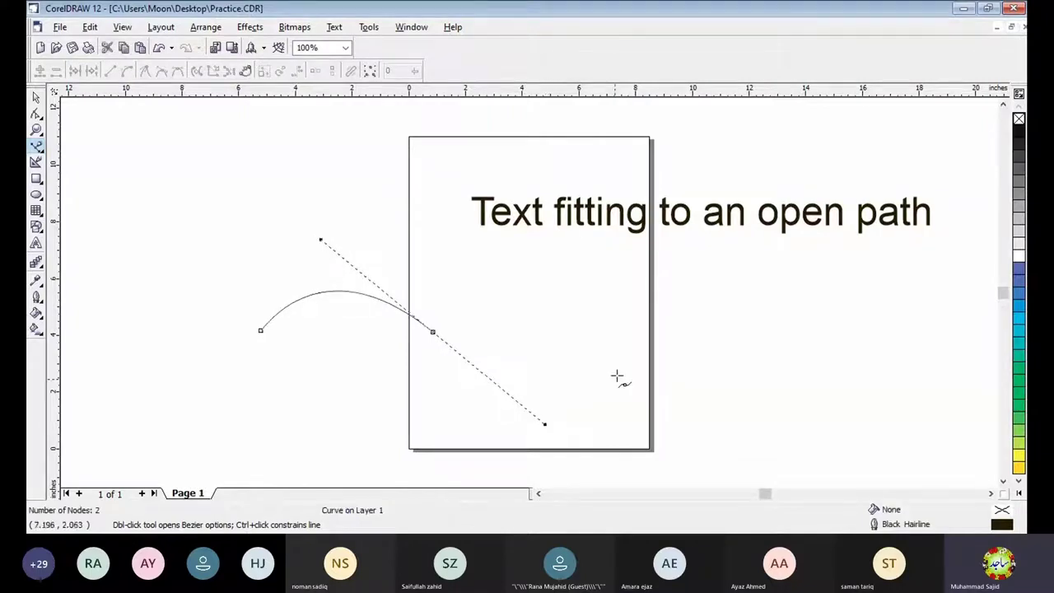
{"action": "left_click", "coordinate": [632, 329]}
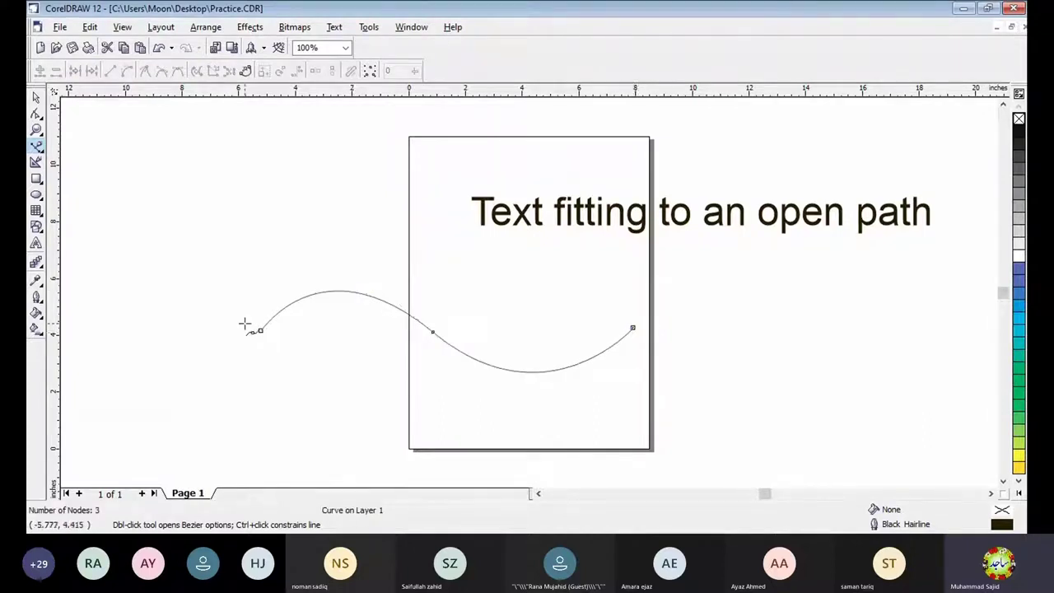
{"action": "key", "text": "space"}
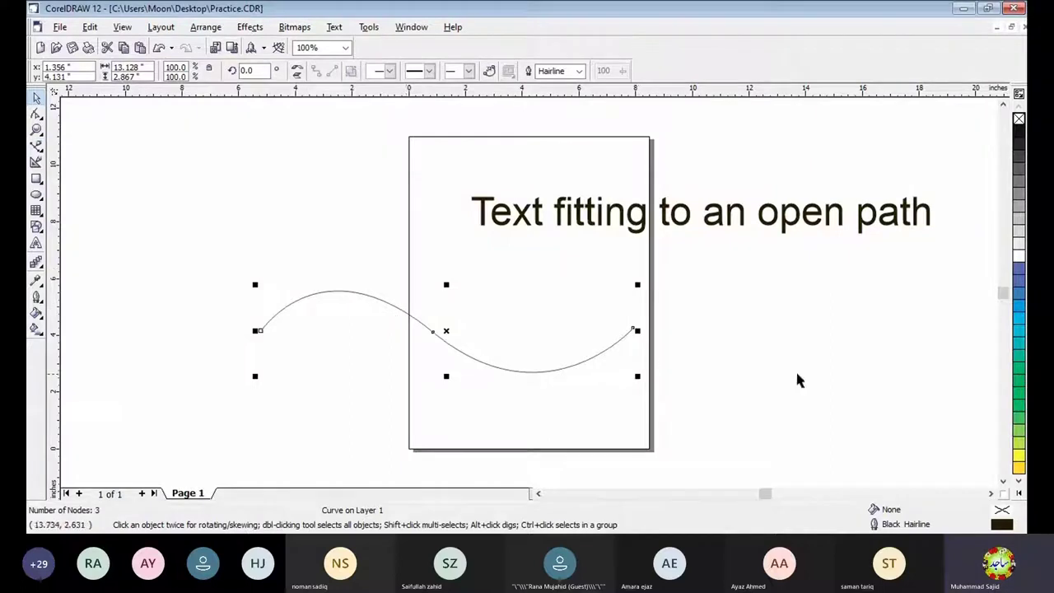
Step: Scale the artistic text down proportionally to about 75 pt
{"action": "left_click", "coordinate": [743, 243]}
{"action": "left_click", "coordinate": [811, 219]}
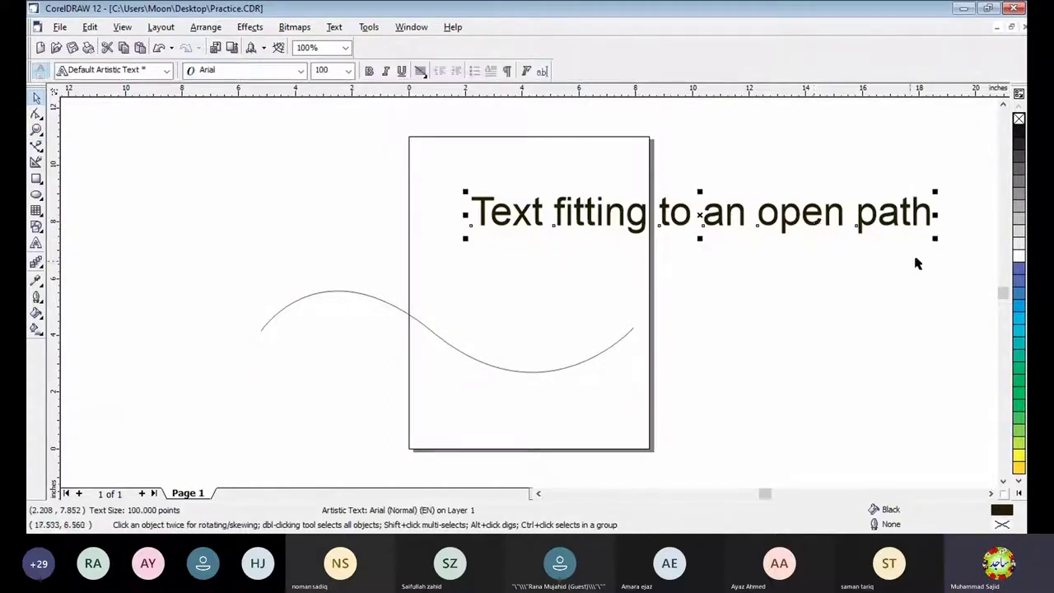
{"action": "left_click_drag", "start_coordinate": [935, 240], "coordinate": [860, 239]}
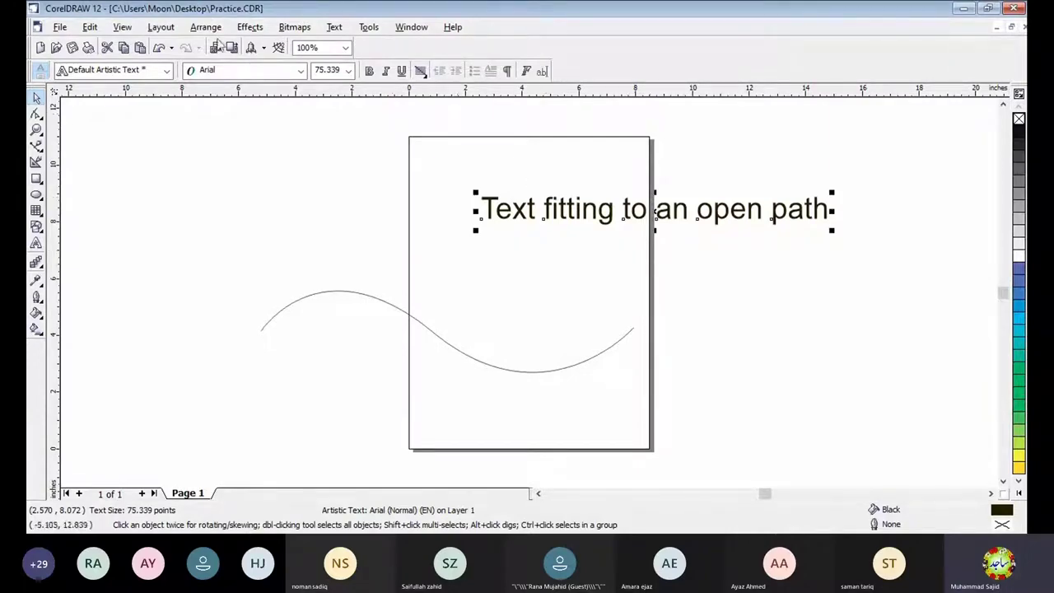
Step: Fit the artistic text to the wavy curve and enlarge the fitted text slightly to about 77.6 pt
{"action": "left_click", "coordinate": [205, 27]}
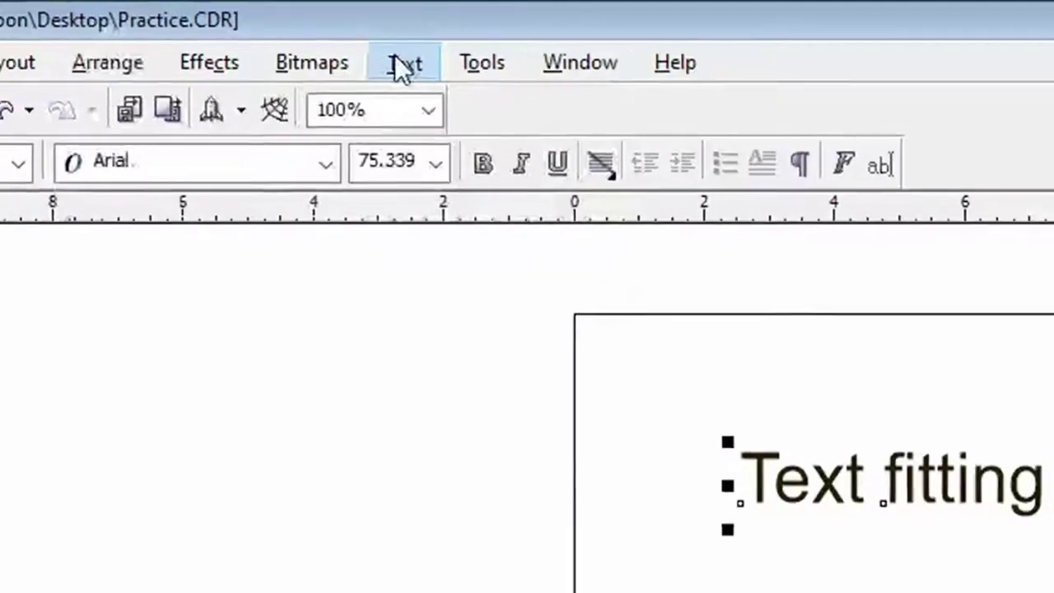
{"action": "left_click", "coordinate": [350, 36]}
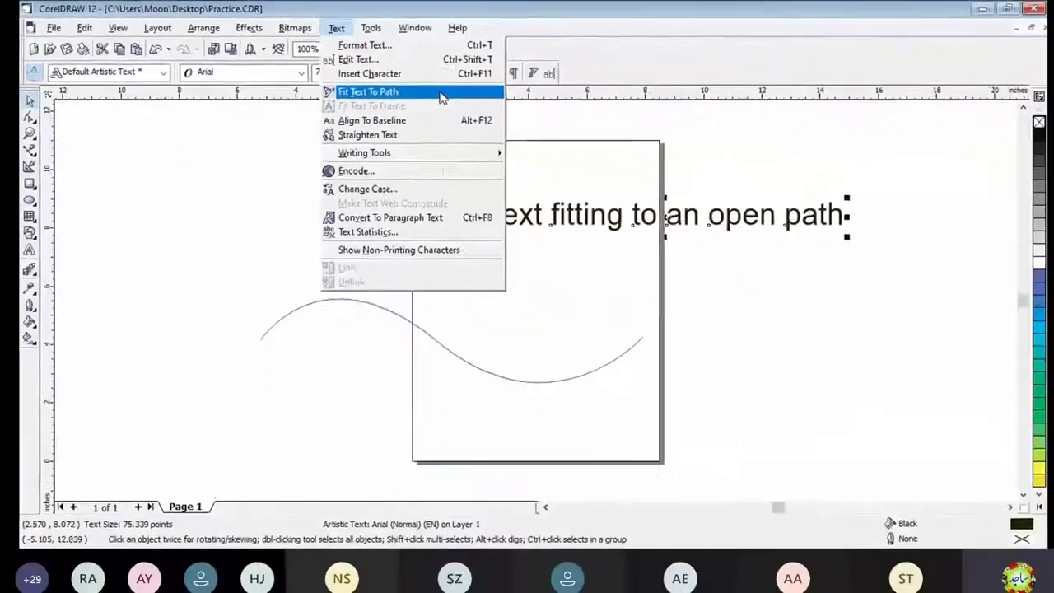
{"action": "left_click", "coordinate": [646, 210]}
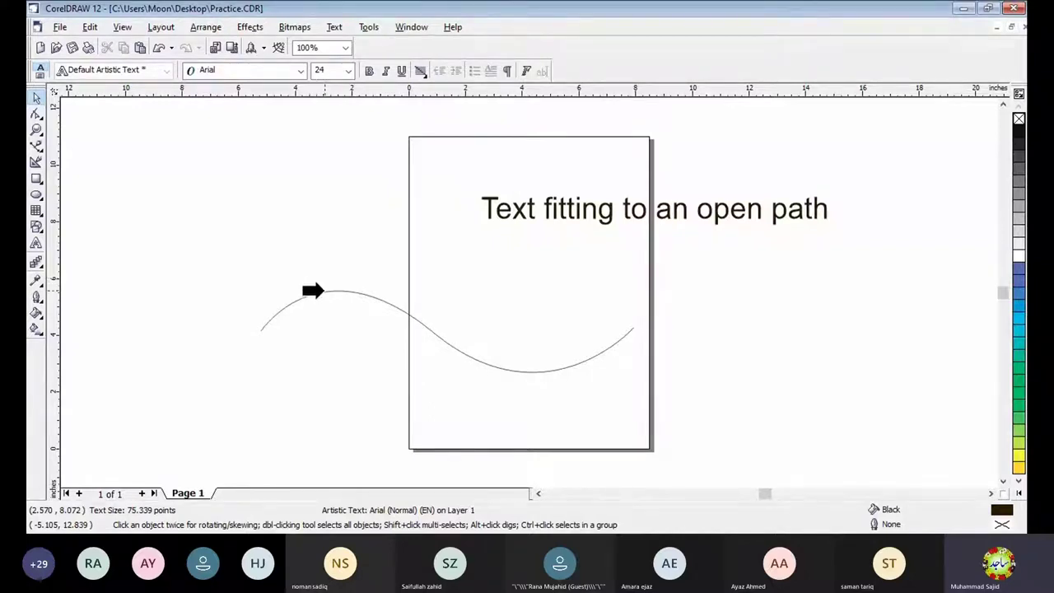
{"action": "left_click", "coordinate": [326, 292]}
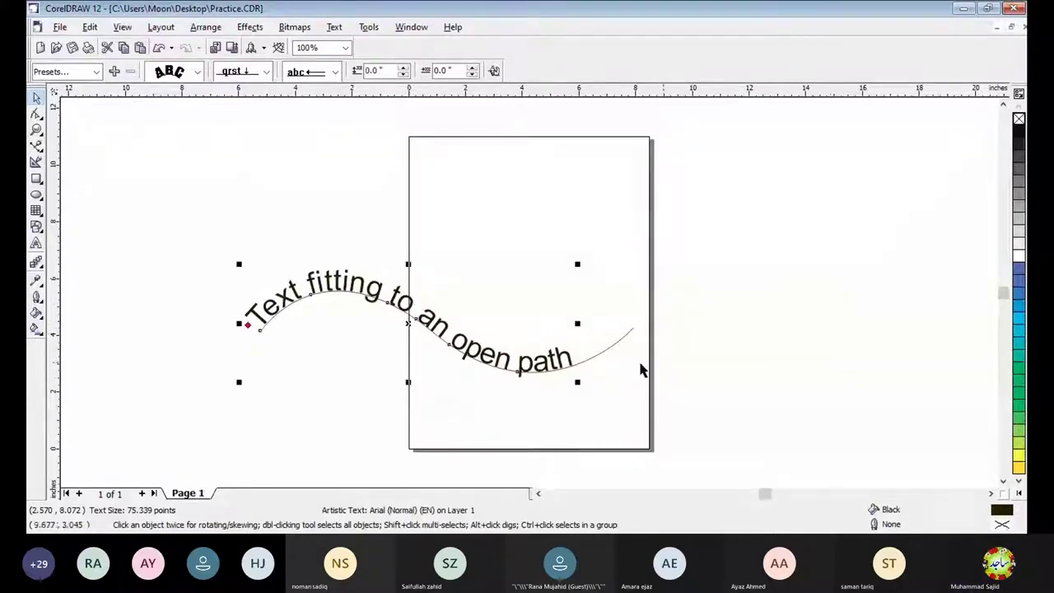
{"action": "left_click_drag", "start_coordinate": [577, 381], "coordinate": [586, 381]}
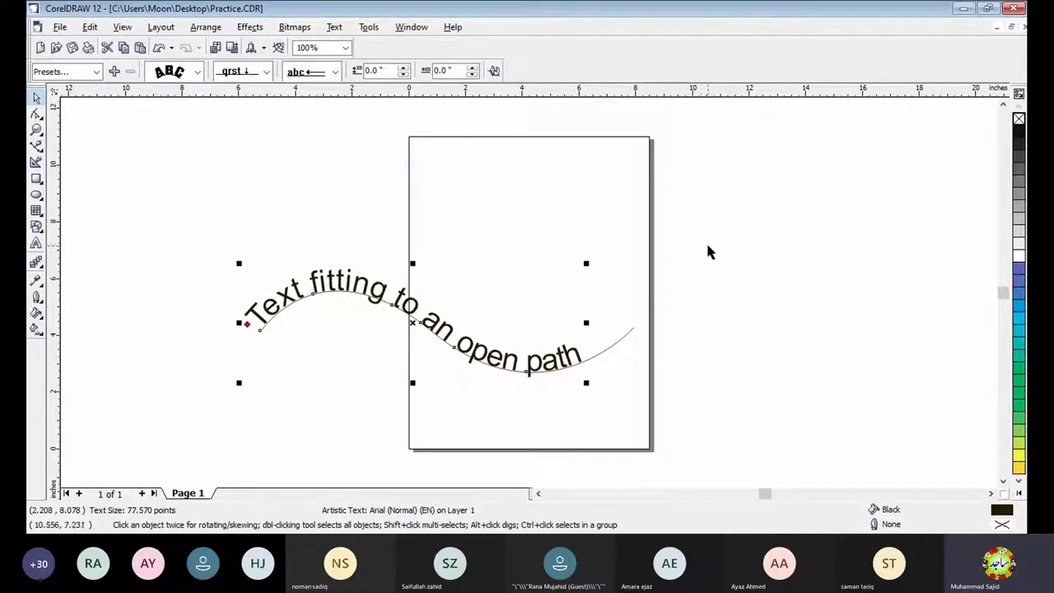
{"action": "left_click", "coordinate": [707, 245]}
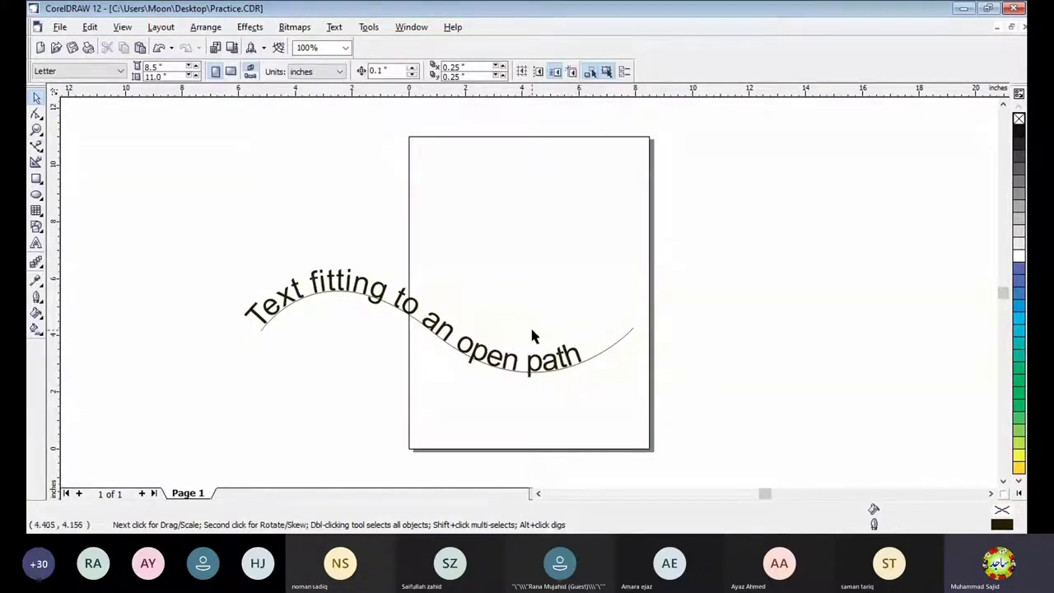
Step: Apply the text1, text2 and text3 text-on-path presets one after another to the fitted text
{"action": "left_click", "coordinate": [354, 289]}
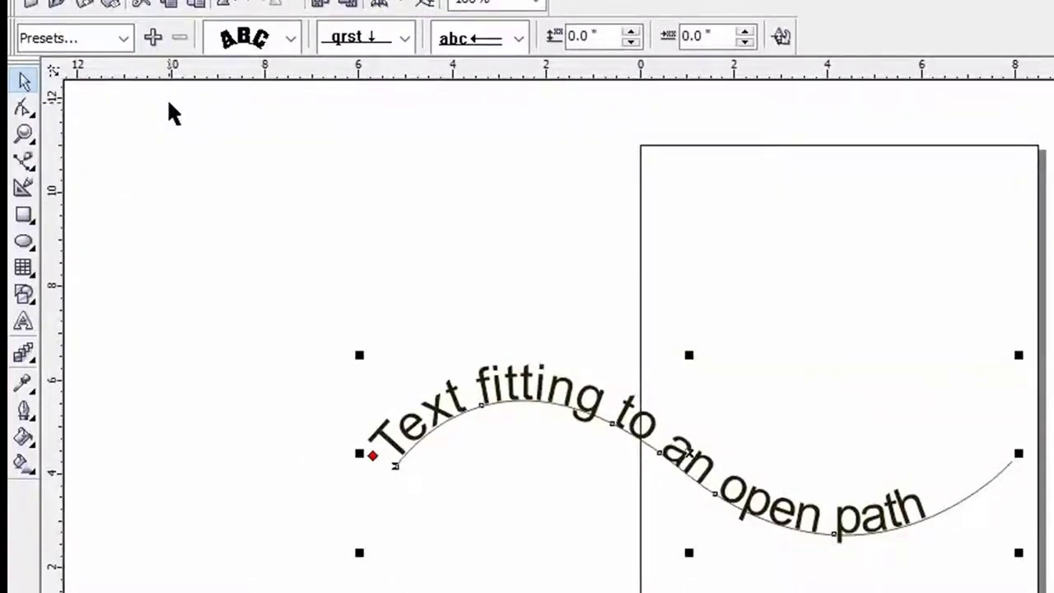
{"action": "left_click", "coordinate": [123, 41]}
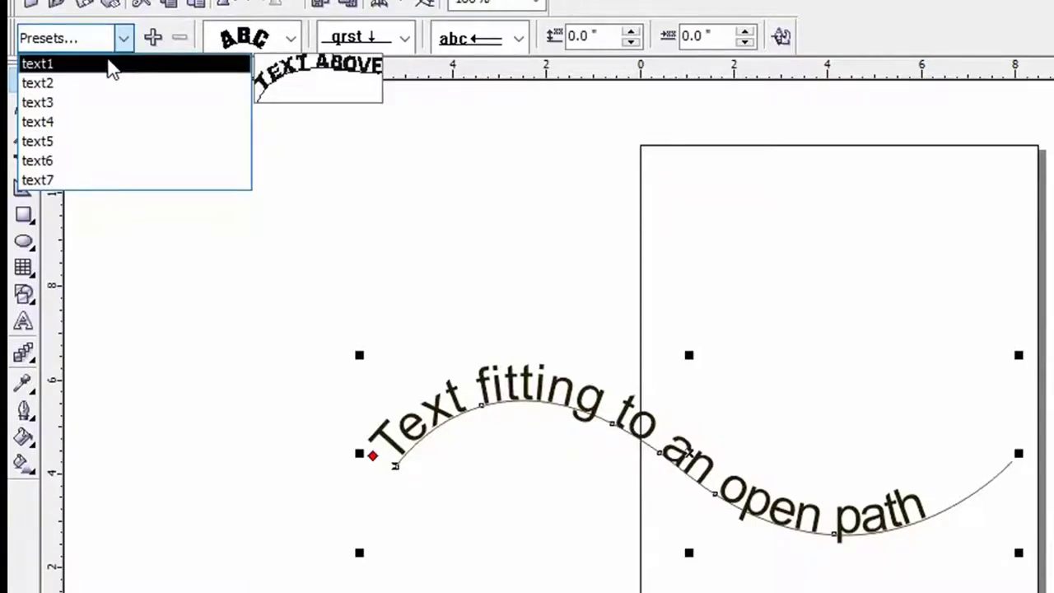
{"action": "left_click", "coordinate": [112, 70]}
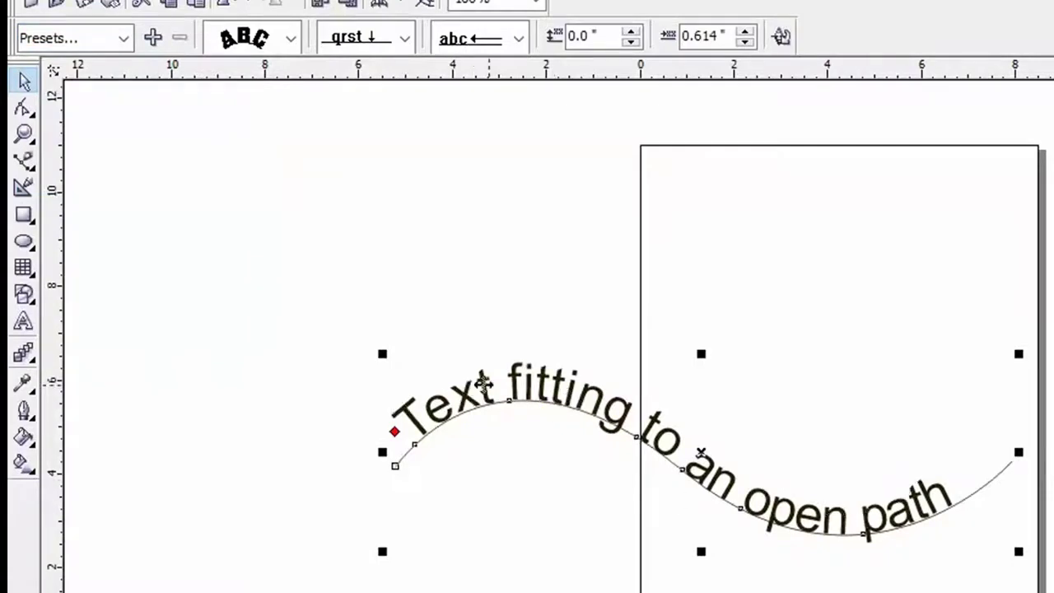
{"action": "left_click", "coordinate": [124, 38]}
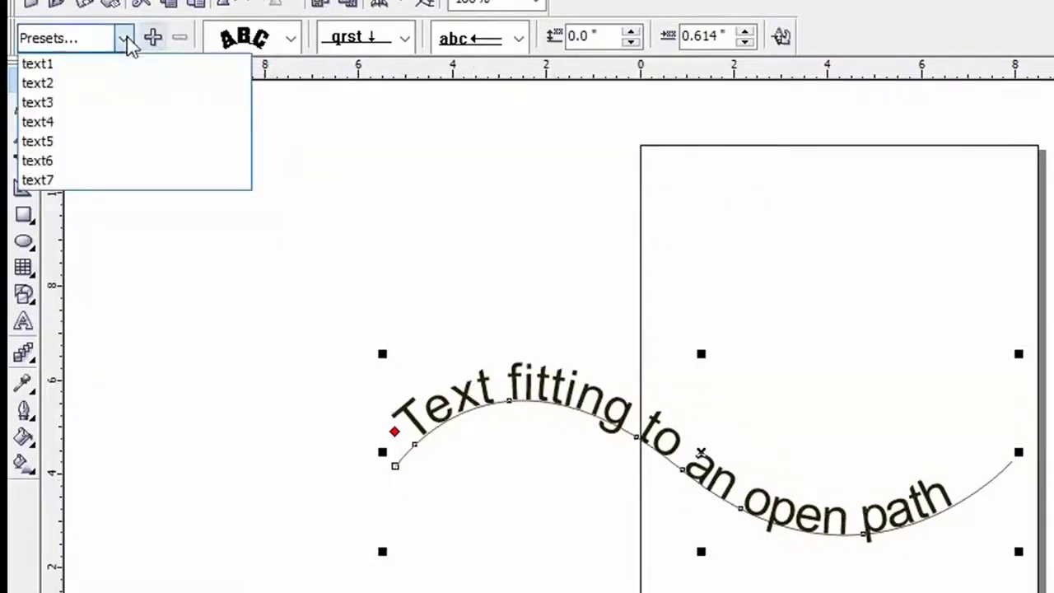
{"action": "left_click", "coordinate": [83, 84]}
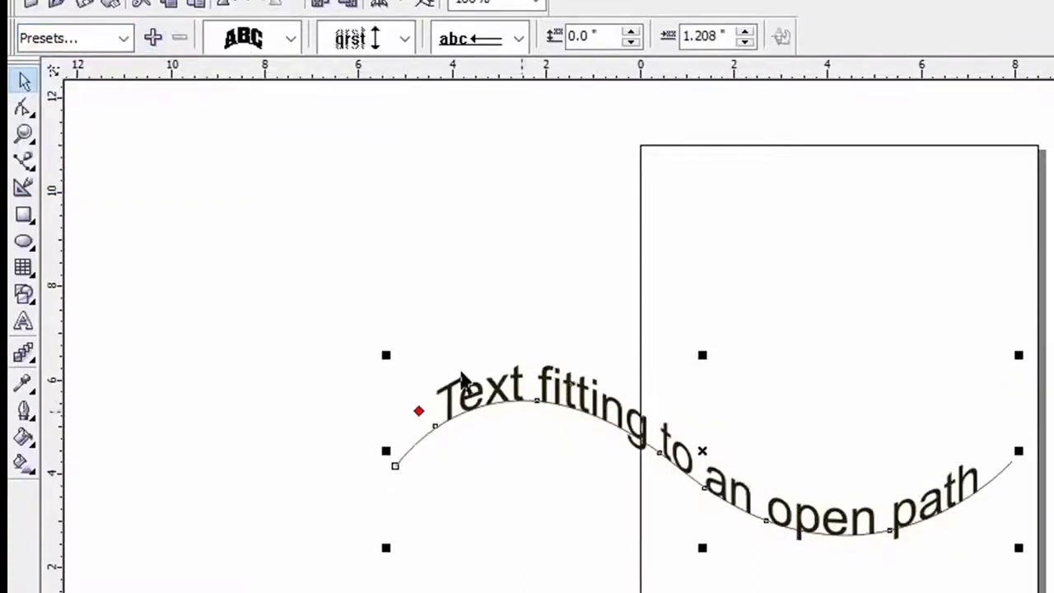
{"action": "left_click", "coordinate": [124, 39]}
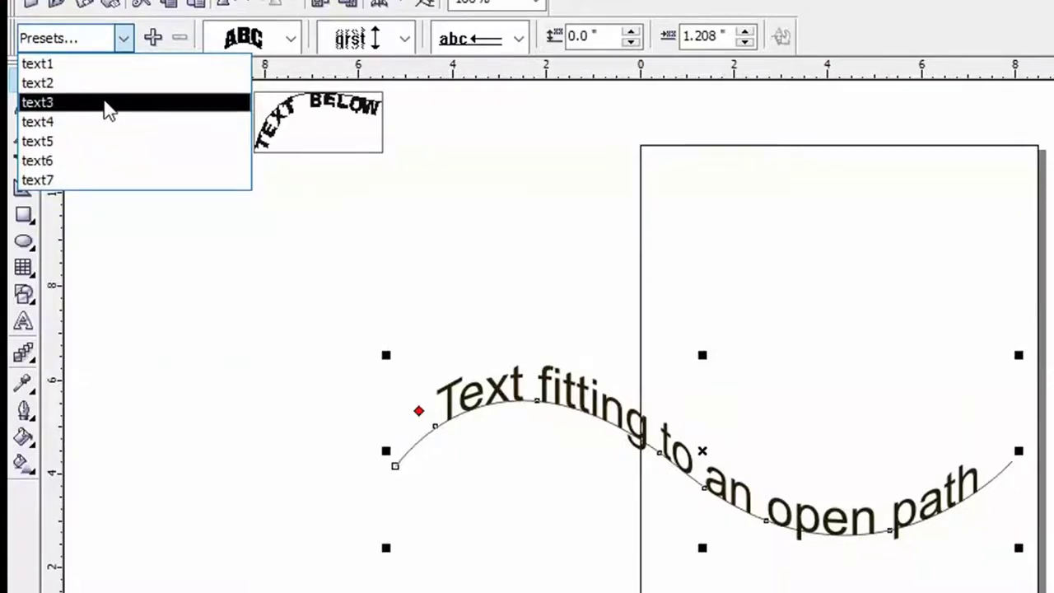
{"action": "left_click", "coordinate": [461, 500]}
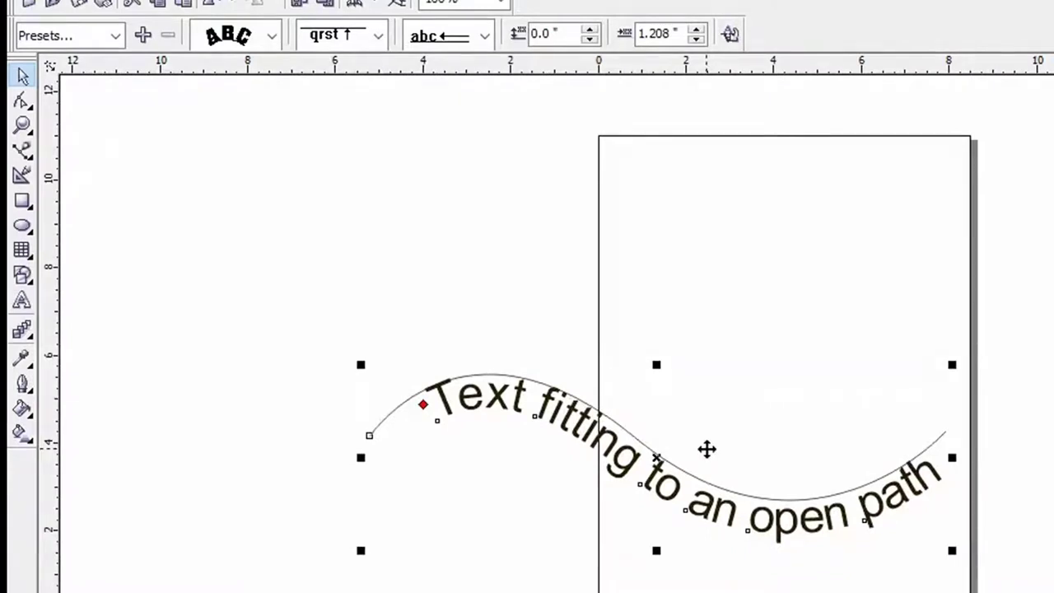
Step: Apply the text4, text5, text6 and text7 presets one after another to the fitted text, finishing with the text1 preset
{"action": "left_click", "coordinate": [115, 37]}
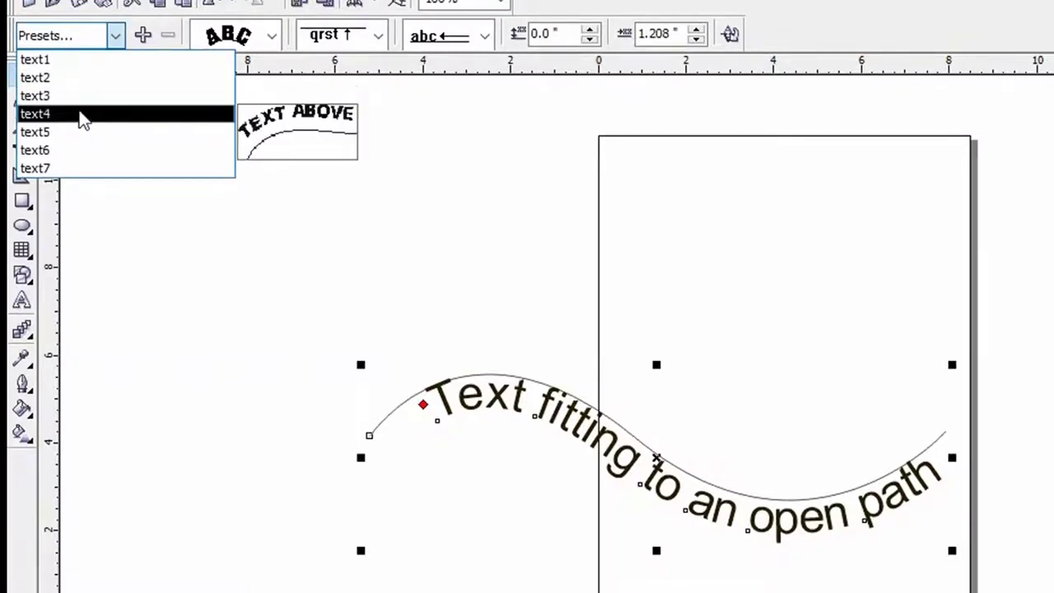
{"action": "left_click", "coordinate": [82, 115]}
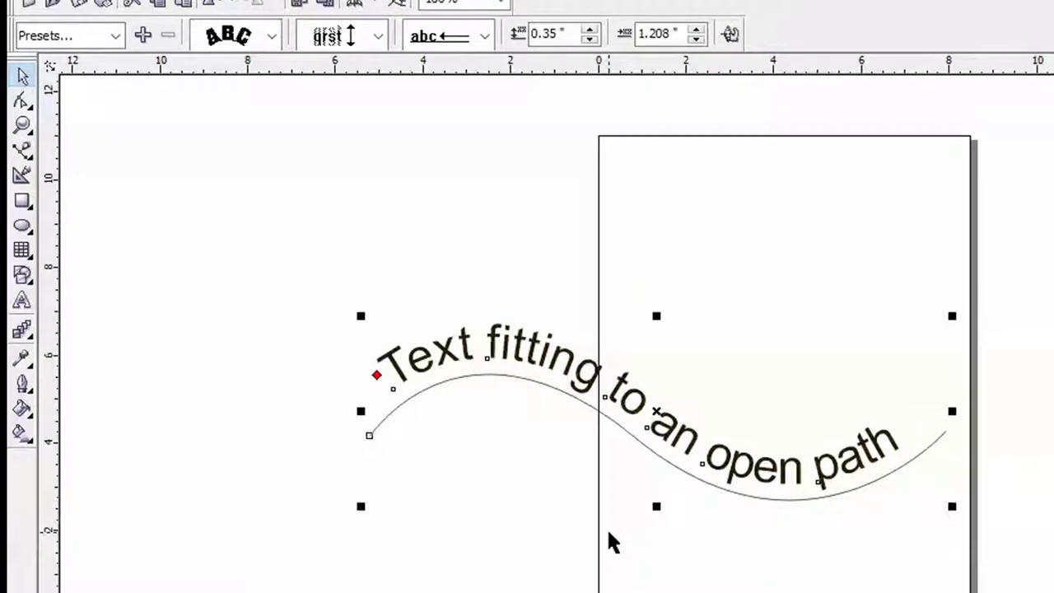
{"action": "left_click", "coordinate": [114, 37]}
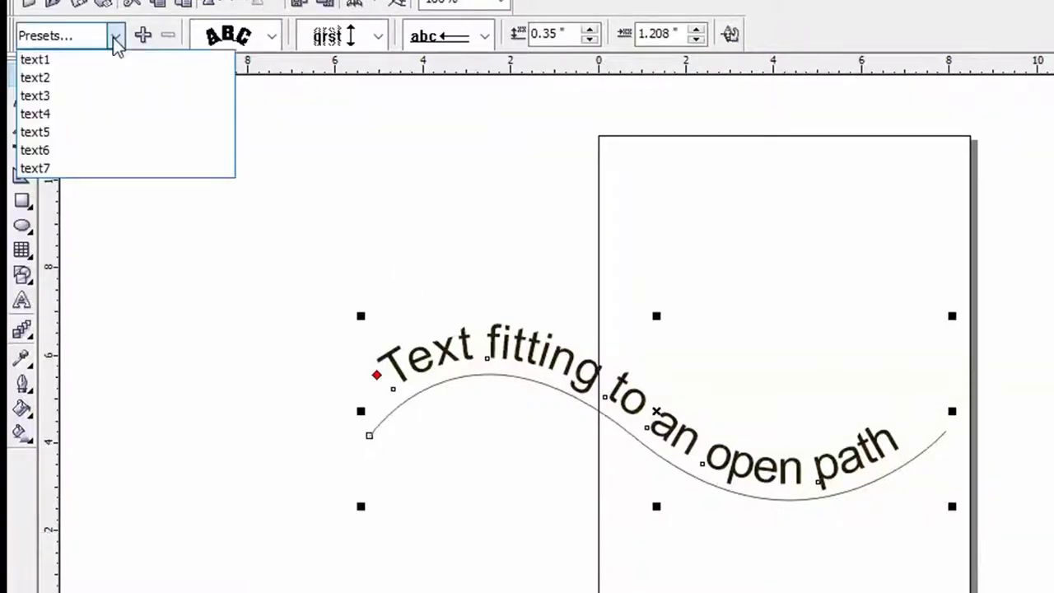
{"action": "left_click", "coordinate": [86, 131]}
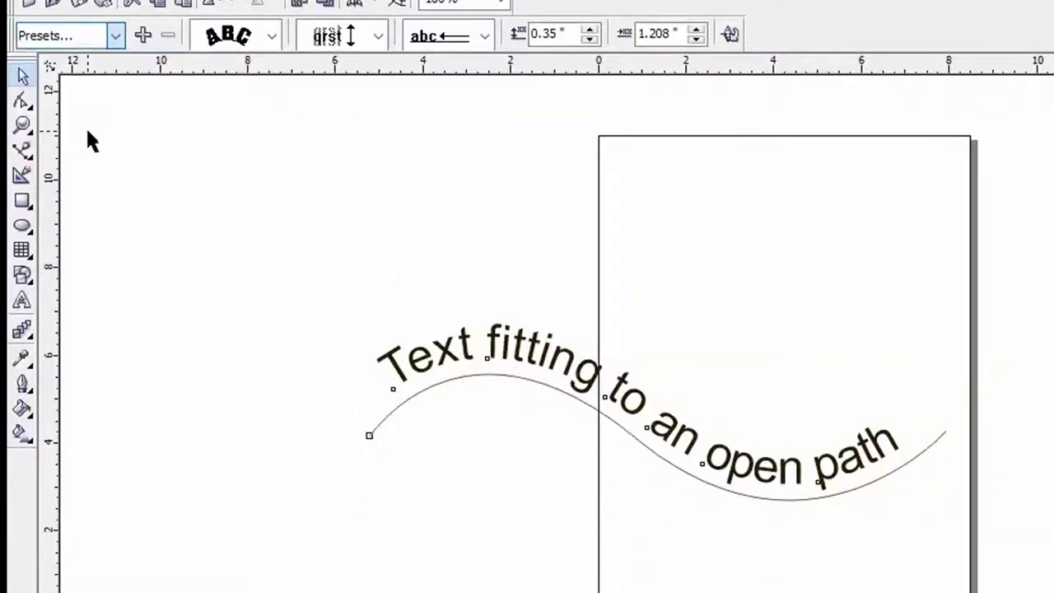
{"action": "left_click", "coordinate": [114, 35]}
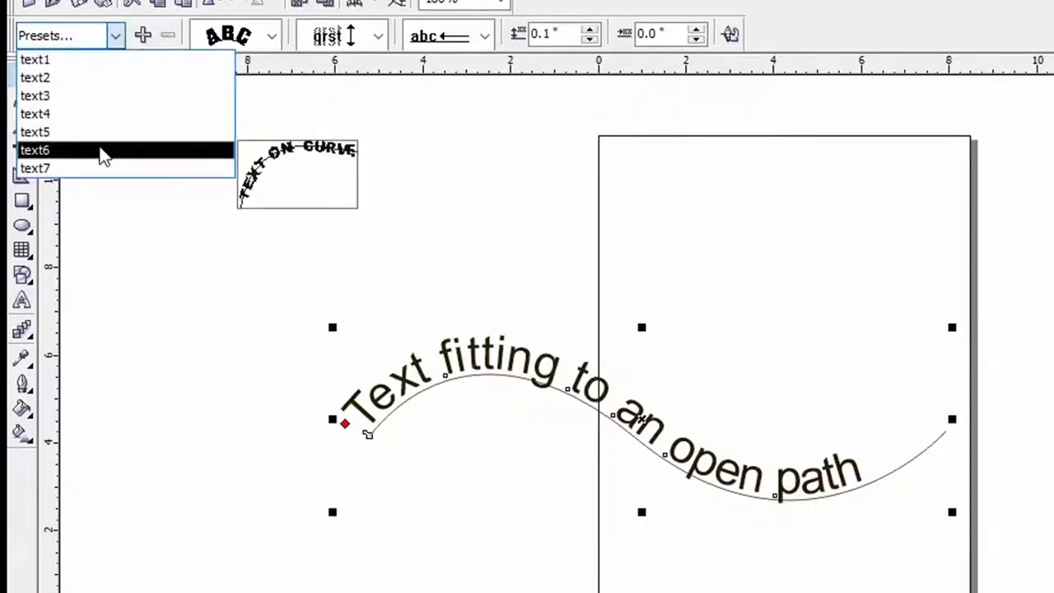
{"action": "left_click", "coordinate": [101, 149]}
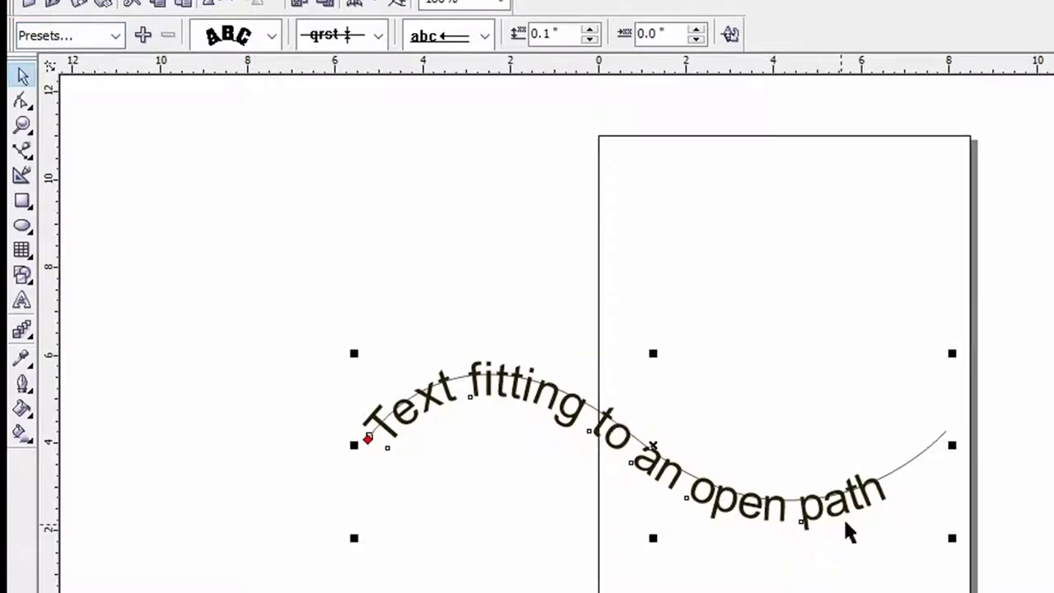
{"action": "left_click", "coordinate": [115, 35]}
{"action": "left_click", "coordinate": [94, 168]}
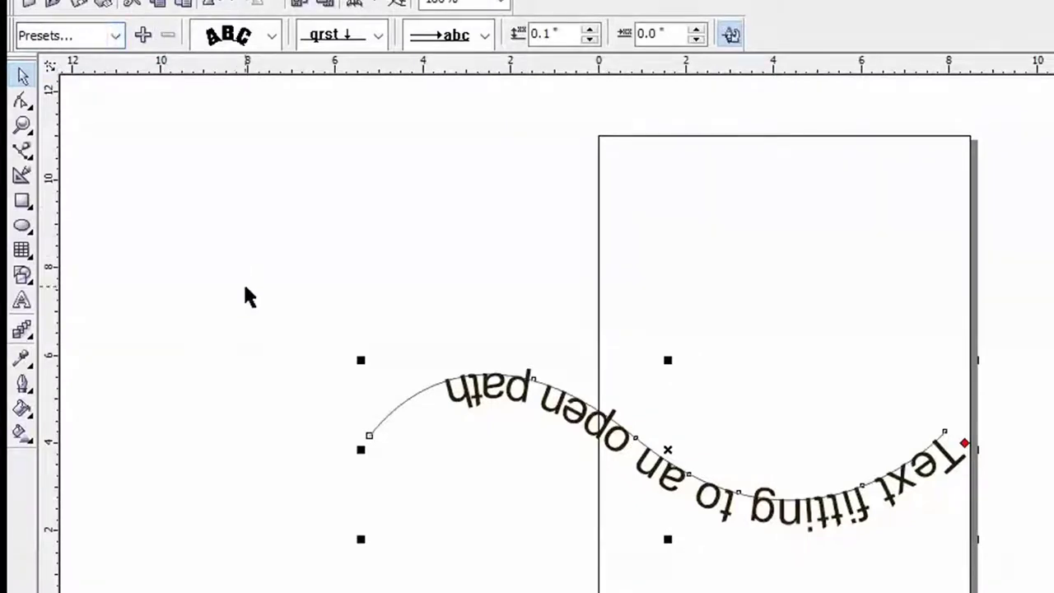
{"action": "left_click", "coordinate": [115, 35]}
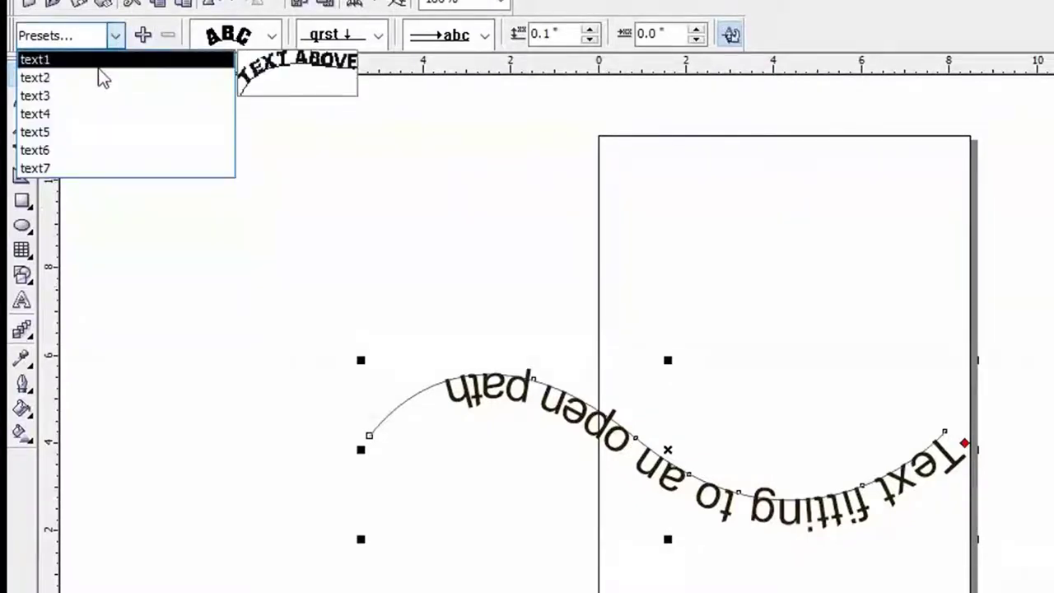
{"action": "left_click", "coordinate": [98, 68]}
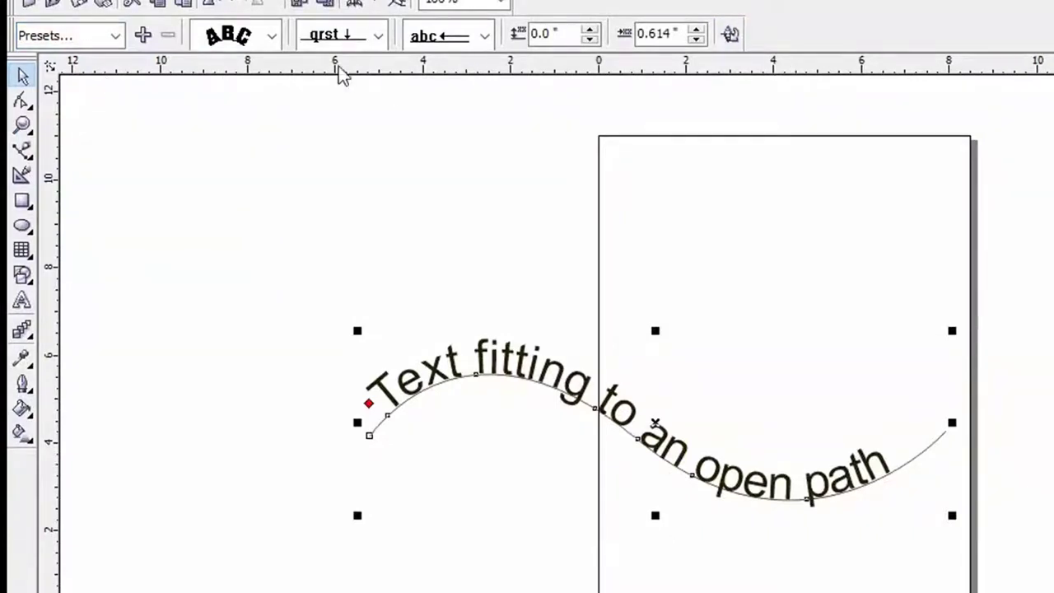
Step: Try the horizontally skewed and upright letter orientations on the fitted text, then restore the orientation with letters rotated along the curve
{"action": "left_click", "coordinate": [272, 43]}
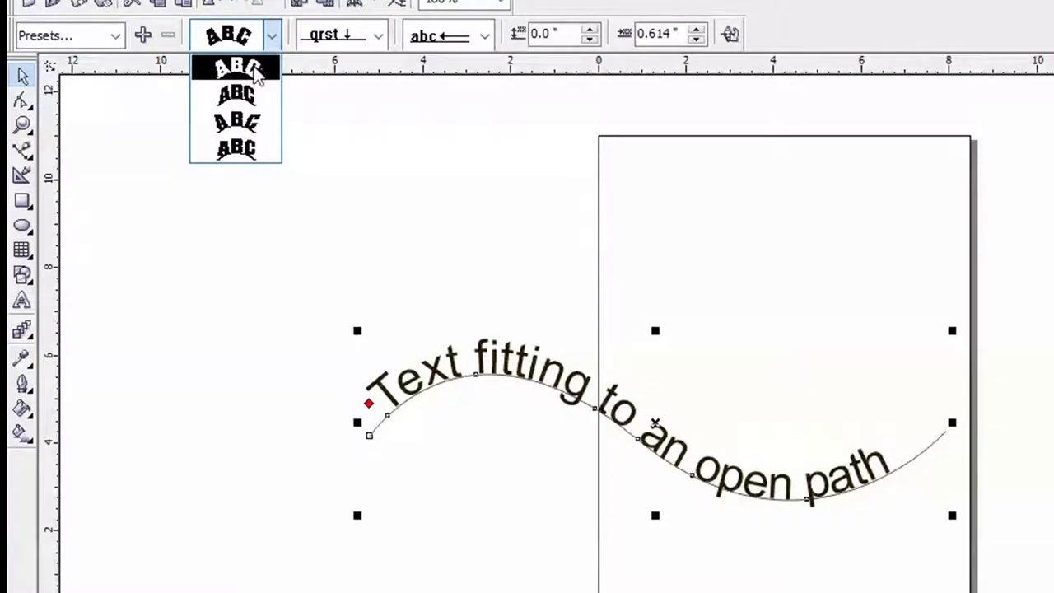
{"action": "left_click", "coordinate": [271, 42]}
{"action": "left_click", "coordinate": [271, 42]}
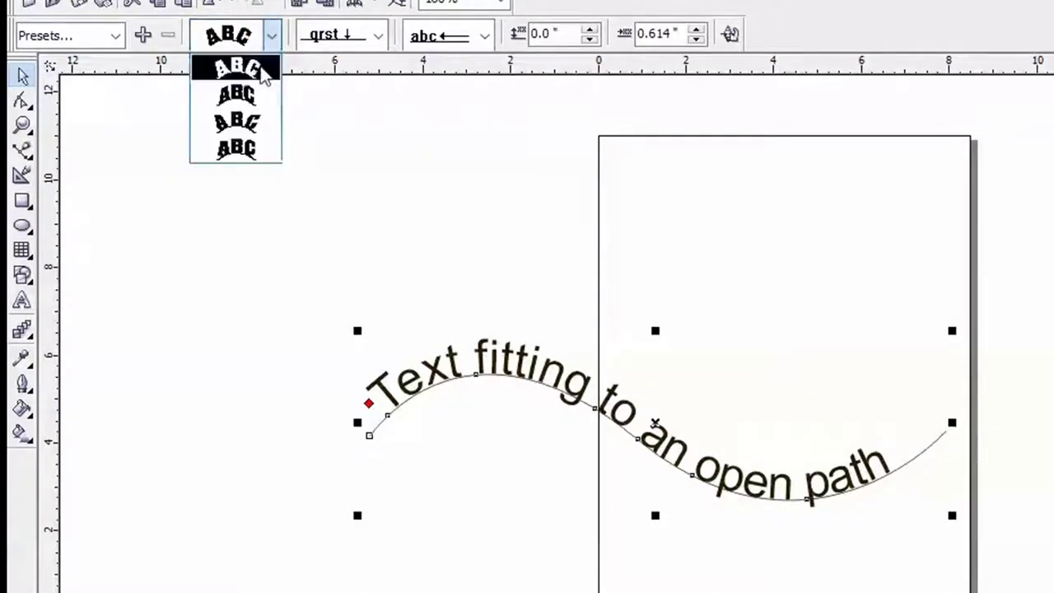
{"action": "left_click", "coordinate": [261, 68]}
{"action": "left_click", "coordinate": [270, 36]}
{"action": "left_click", "coordinate": [252, 119]}
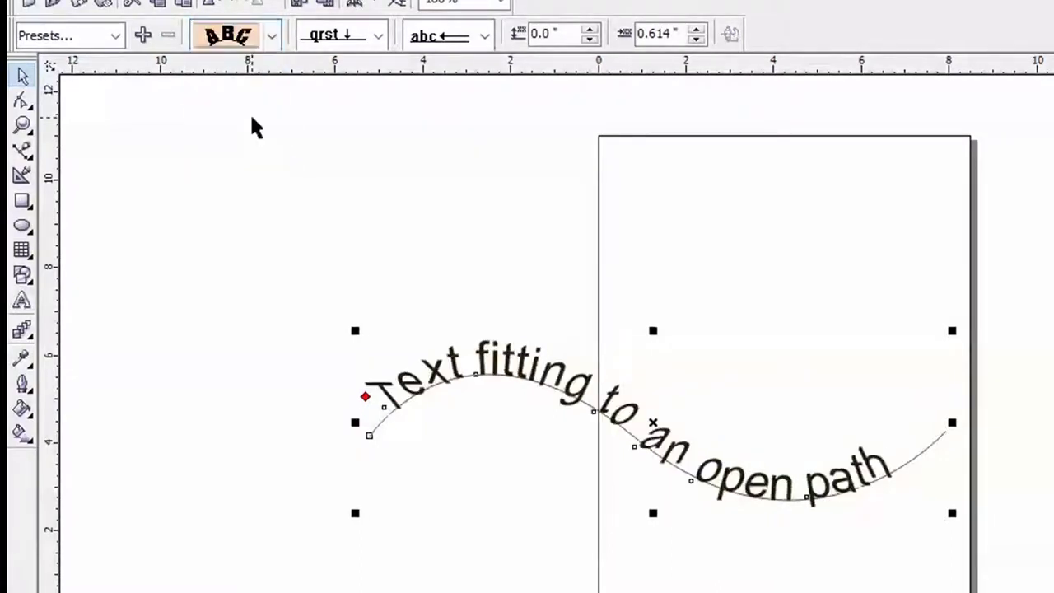
{"action": "left_click", "coordinate": [271, 36]}
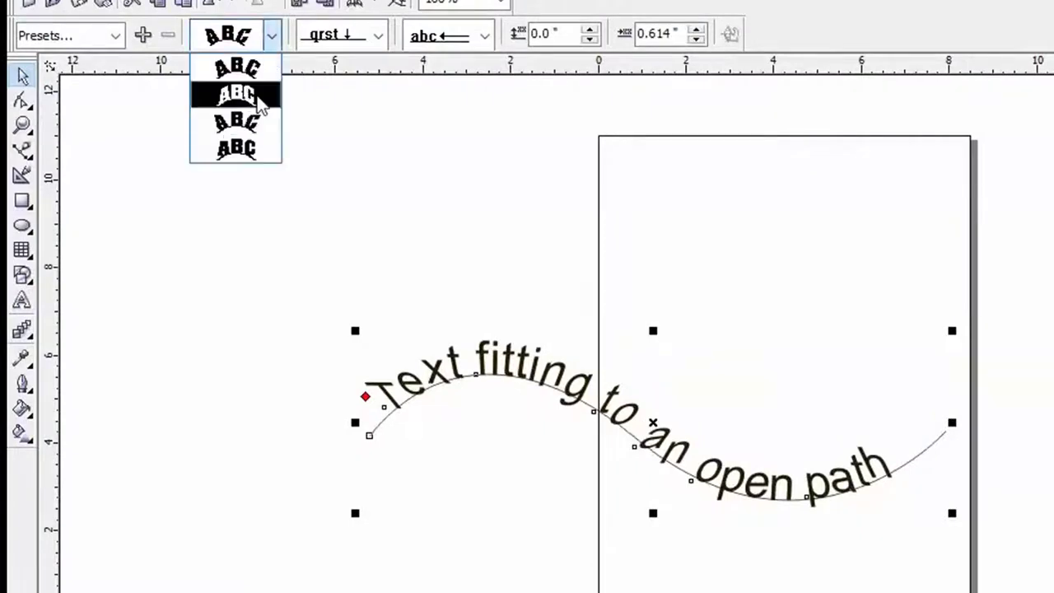
{"action": "left_click", "coordinate": [255, 151]}
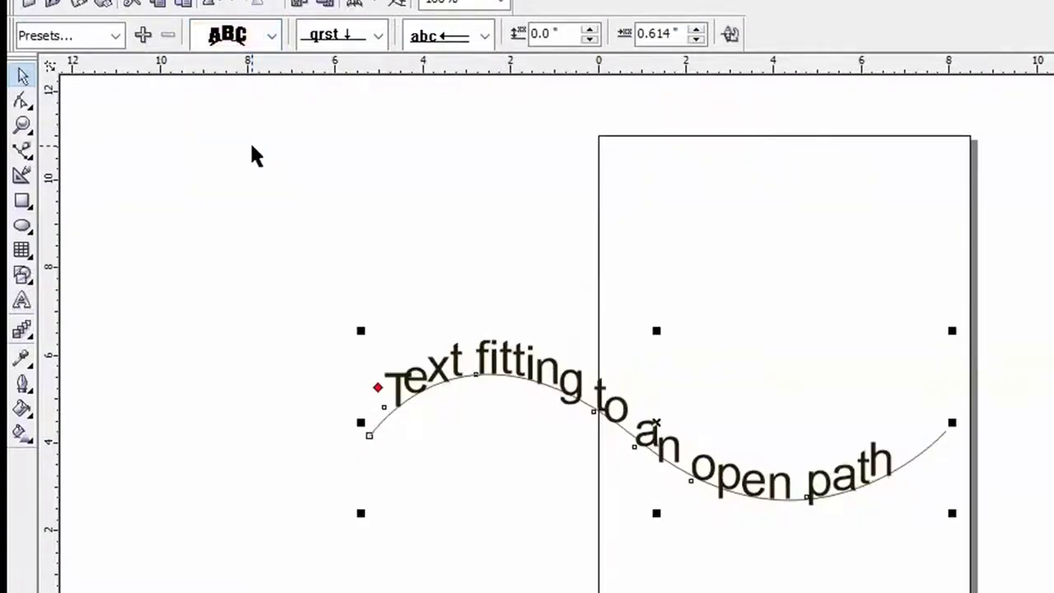
{"action": "left_click", "coordinate": [271, 35]}
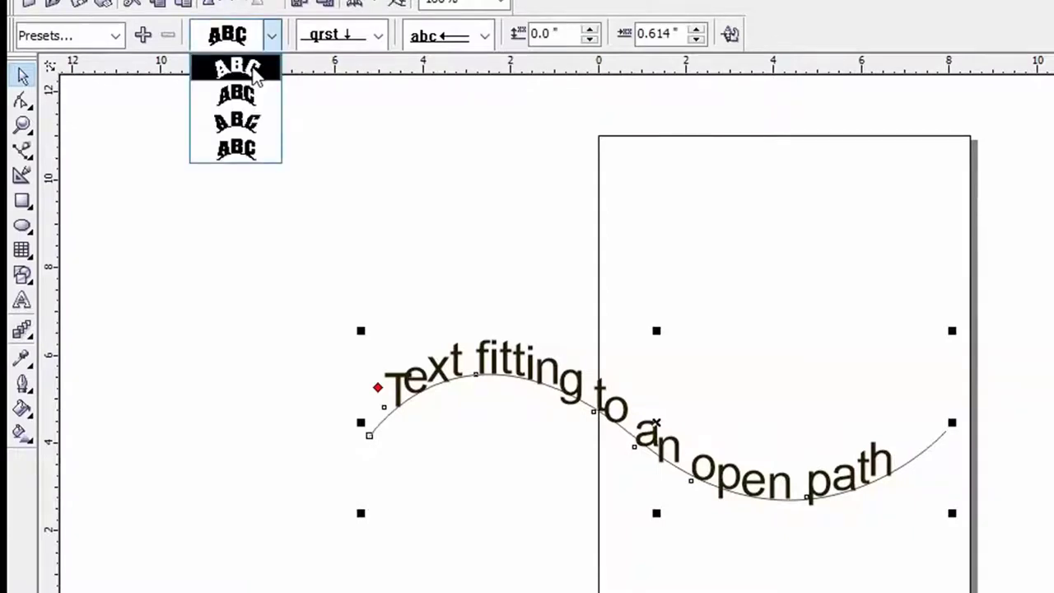
{"action": "left_click", "coordinate": [255, 74]}
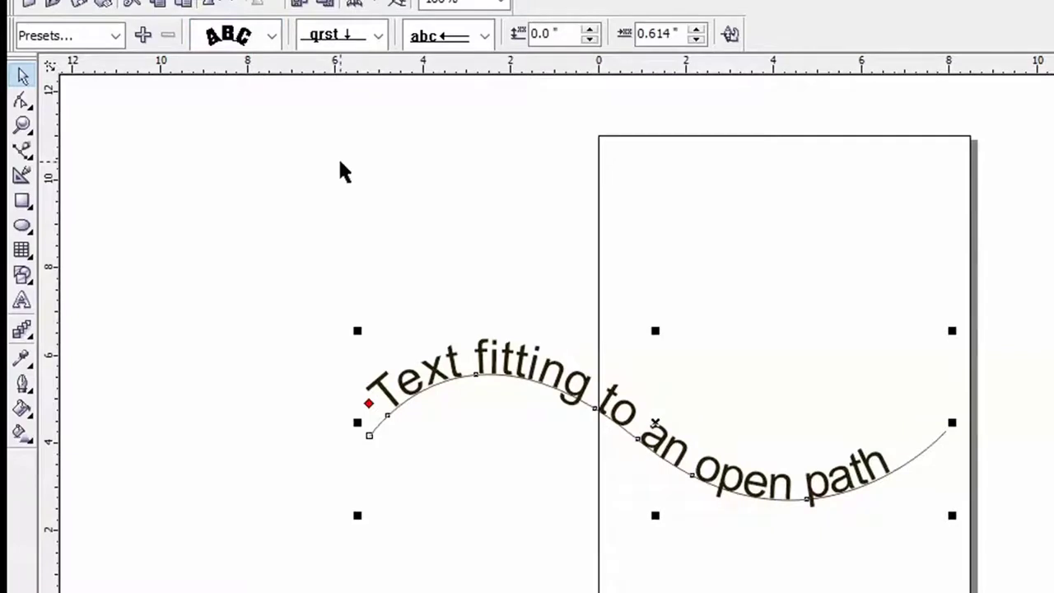
Step: Cycle the text's vertical alignment through below, above, centred and free placement on the curve, finishing with the baseline placement
{"action": "left_click", "coordinate": [378, 37]}
{"action": "left_click", "coordinate": [368, 69]}
{"action": "left_click", "coordinate": [378, 37]}
{"action": "left_click", "coordinate": [360, 92]}
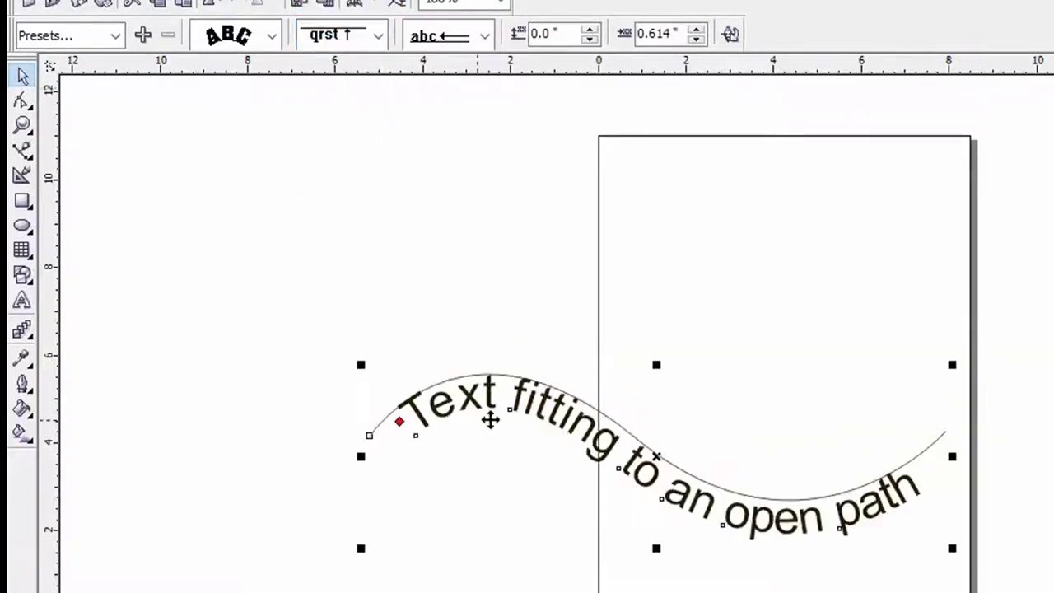
{"action": "left_click", "coordinate": [378, 37]}
{"action": "left_click", "coordinate": [341, 120]}
{"action": "left_click", "coordinate": [379, 37]}
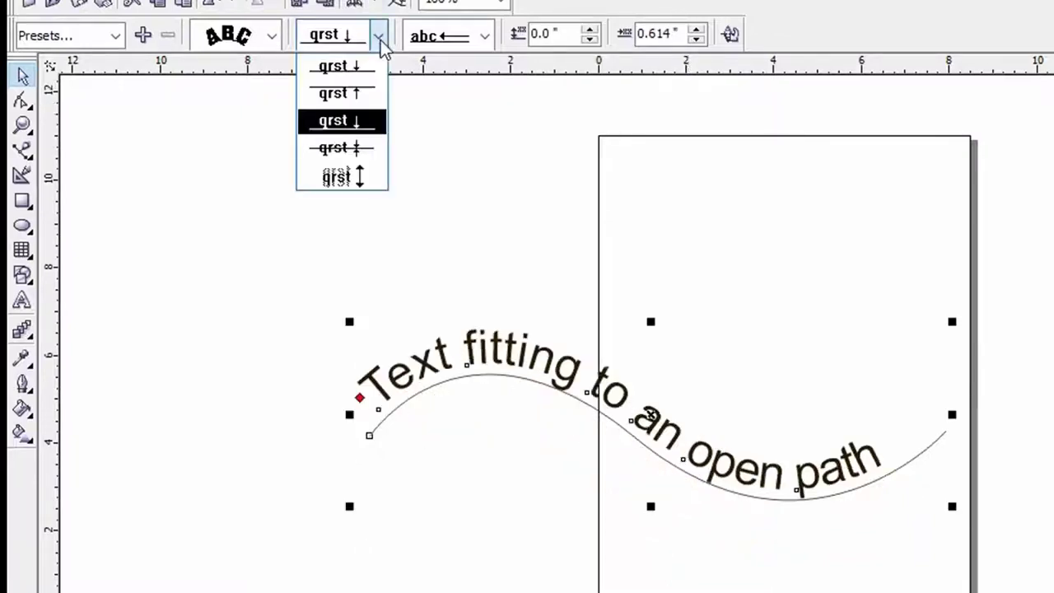
{"action": "left_click", "coordinate": [354, 148]}
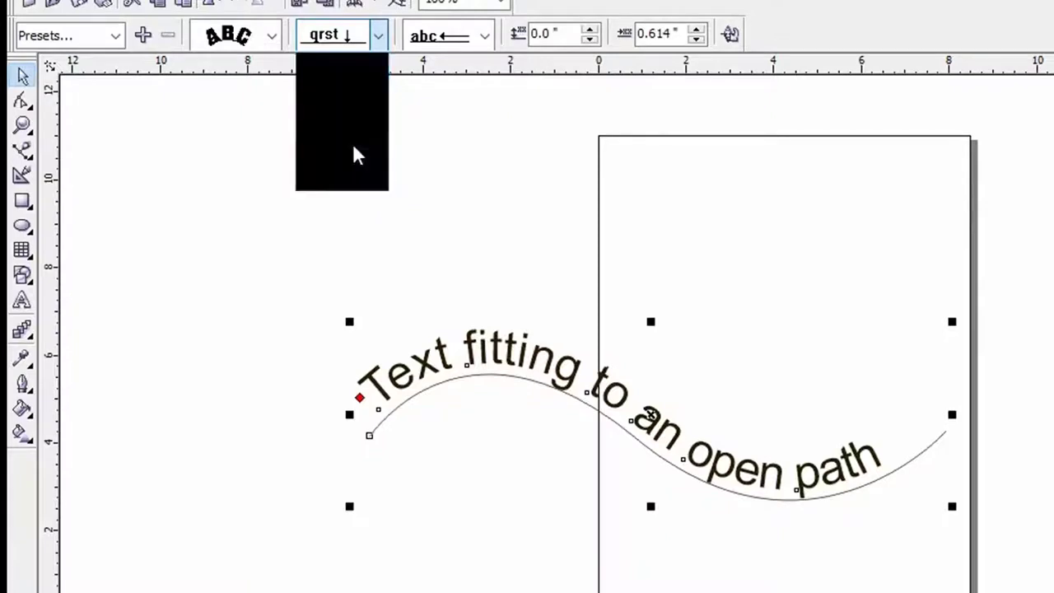
{"action": "left_click", "coordinate": [378, 37]}
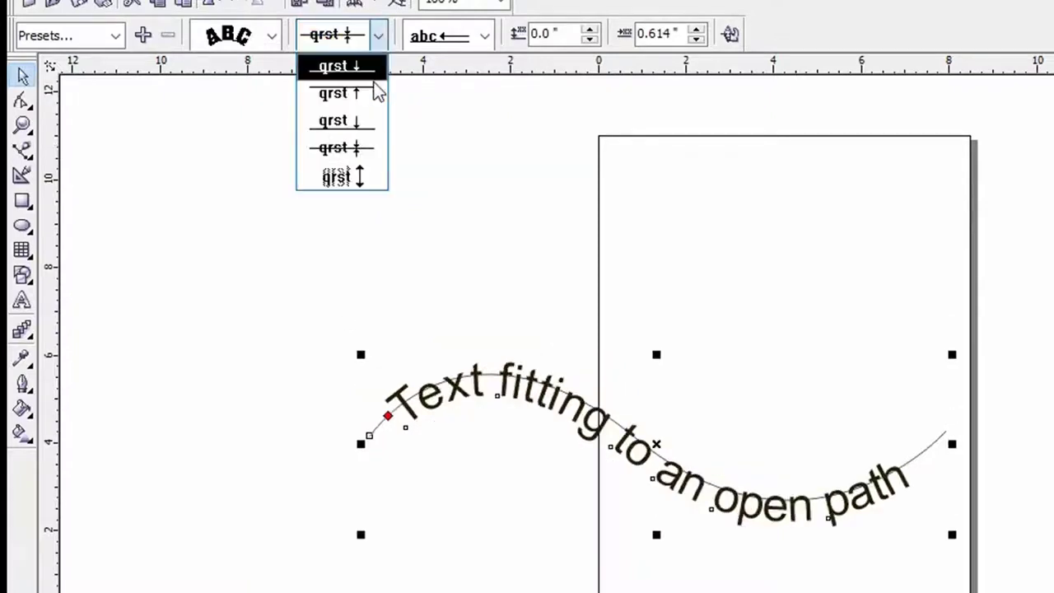
{"action": "left_click", "coordinate": [360, 184]}
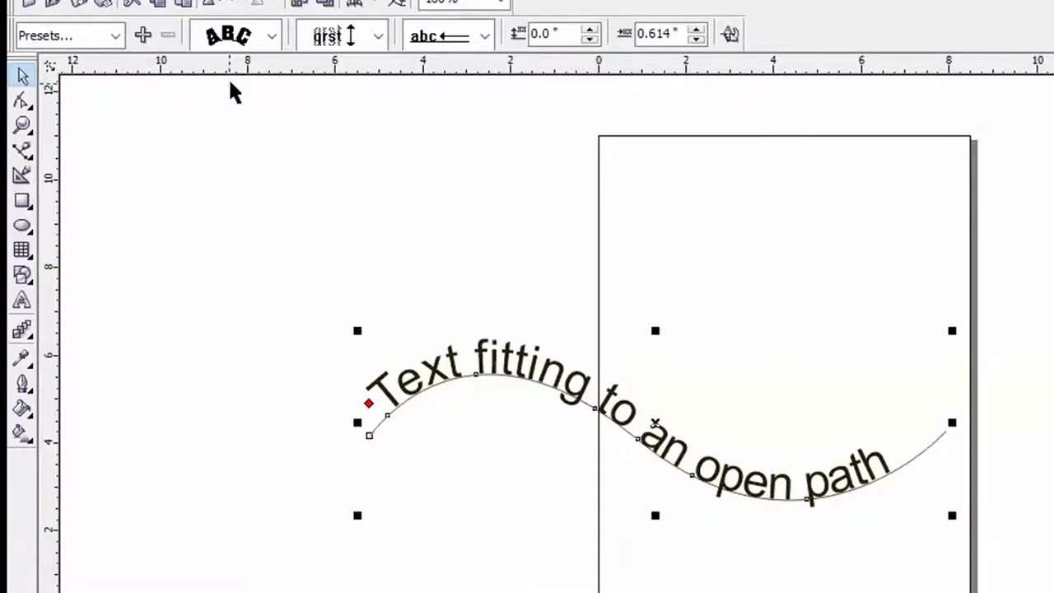
{"action": "left_click", "coordinate": [333, 35]}
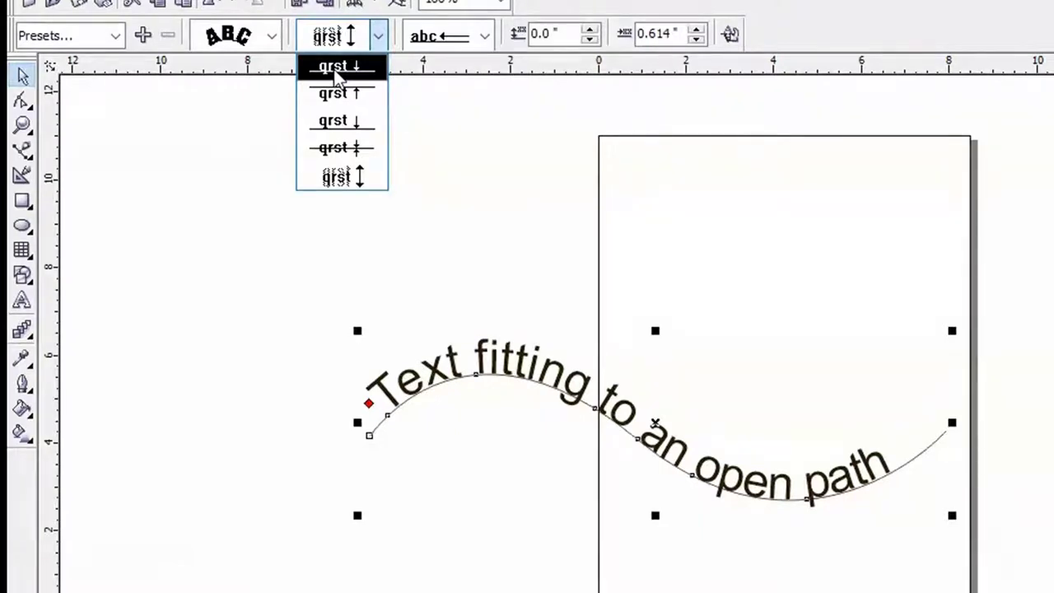
{"action": "left_click", "coordinate": [336, 69]}
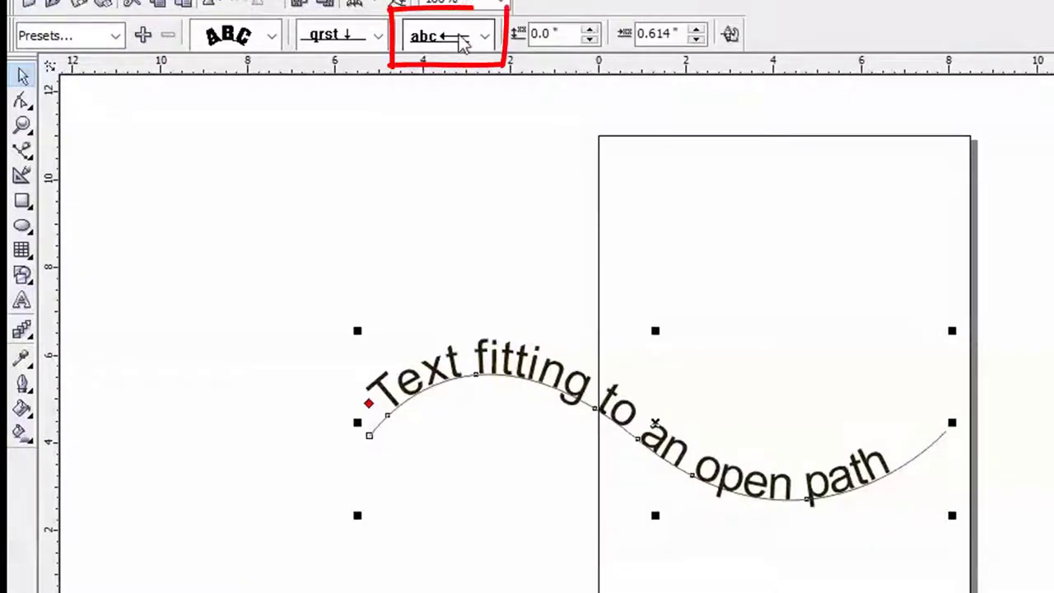
Step: Align the fitted text to the centre and the end of the curve in turn, then return it to the start
{"action": "left_click", "coordinate": [484, 36]}
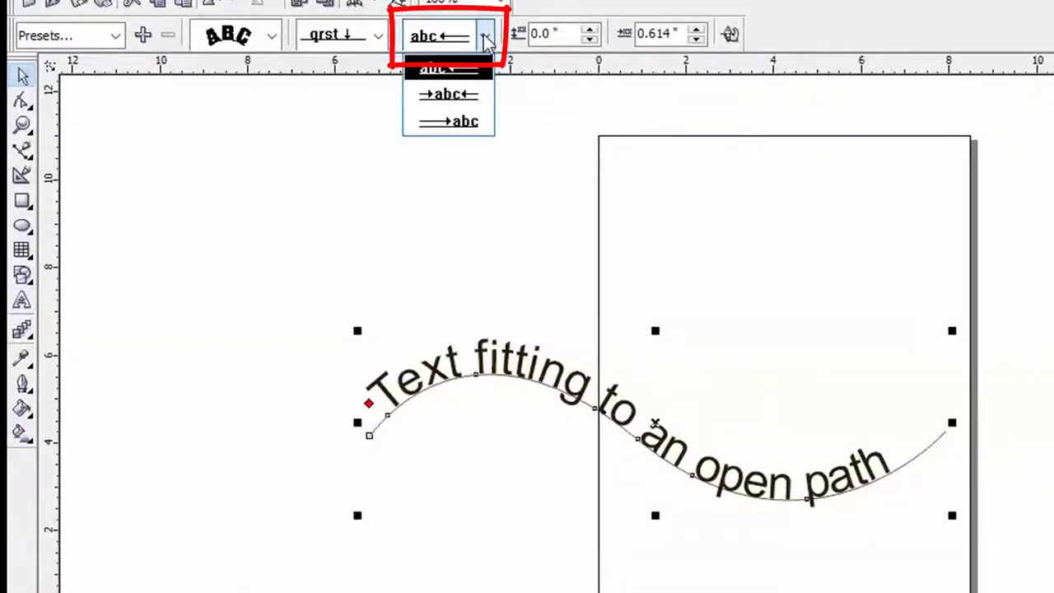
{"action": "left_click", "coordinate": [475, 73]}
{"action": "left_click", "coordinate": [484, 36]}
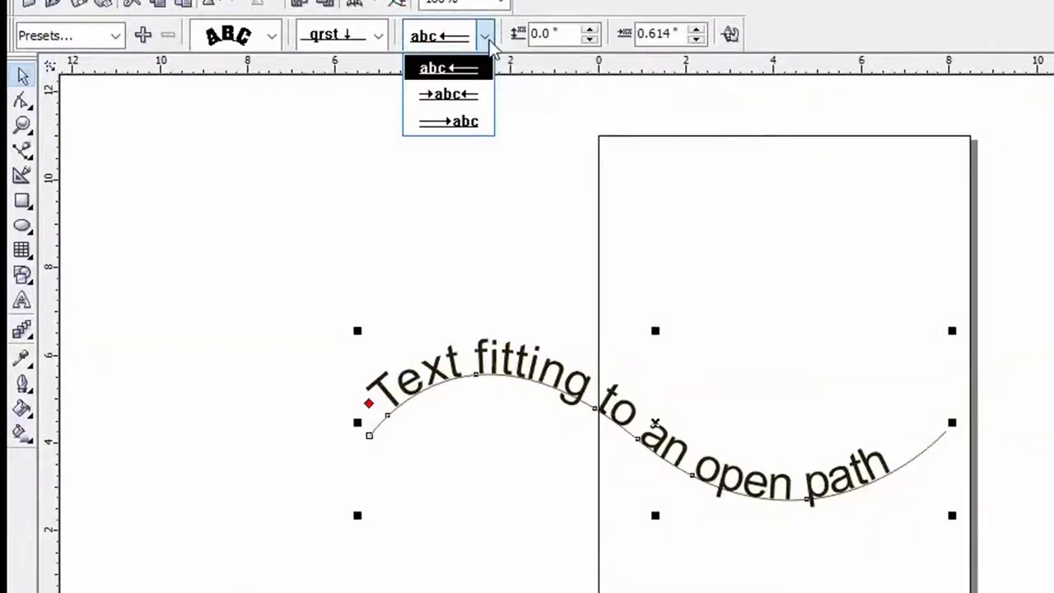
{"action": "left_click", "coordinate": [469, 95]}
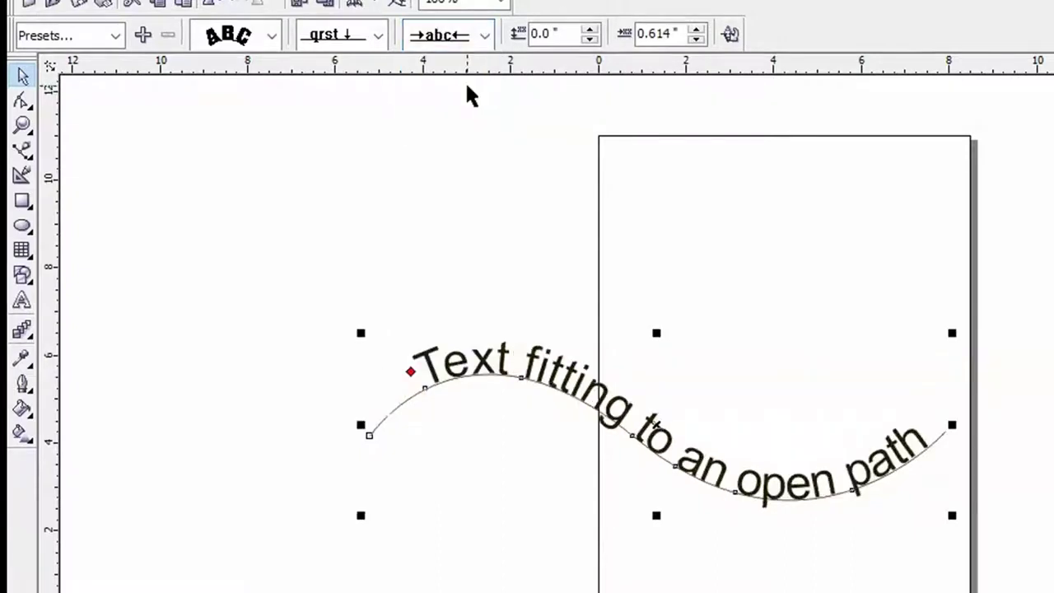
{"action": "left_click", "coordinate": [486, 36]}
{"action": "left_click", "coordinate": [461, 120]}
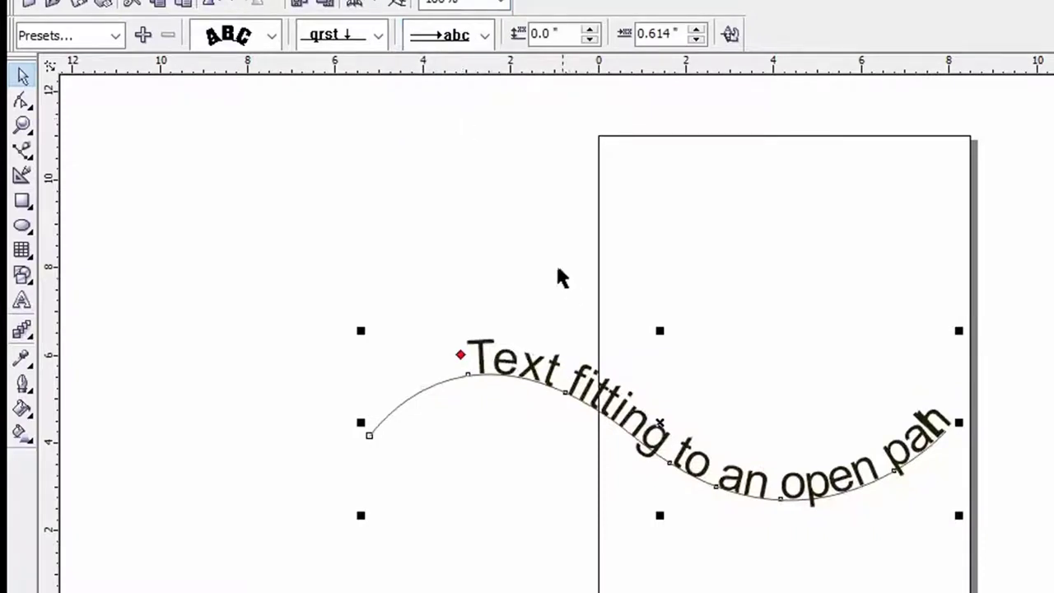
{"action": "left_click", "coordinate": [484, 36]}
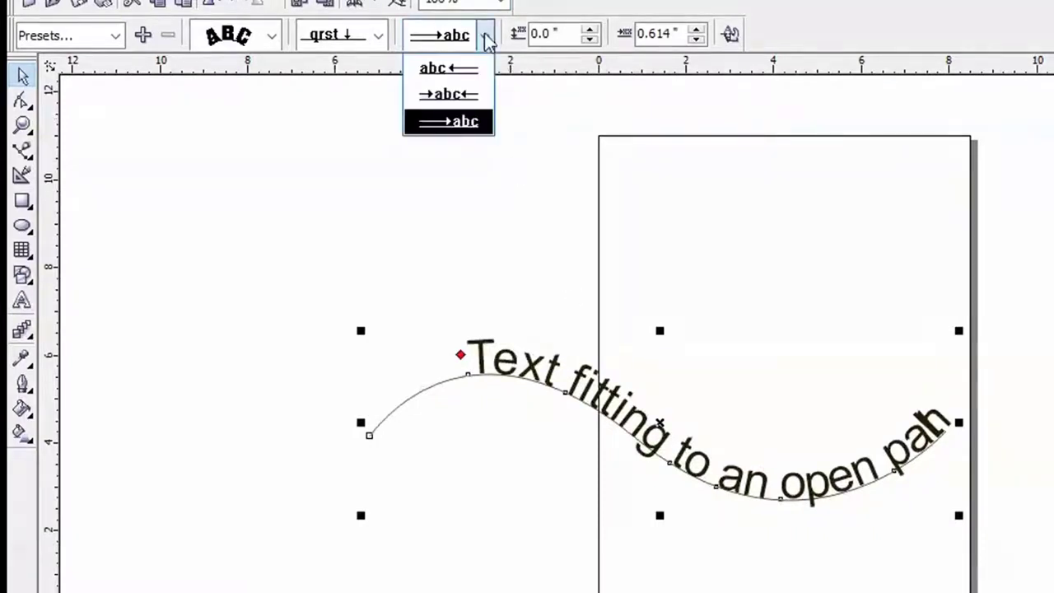
{"action": "left_click", "coordinate": [474, 66]}
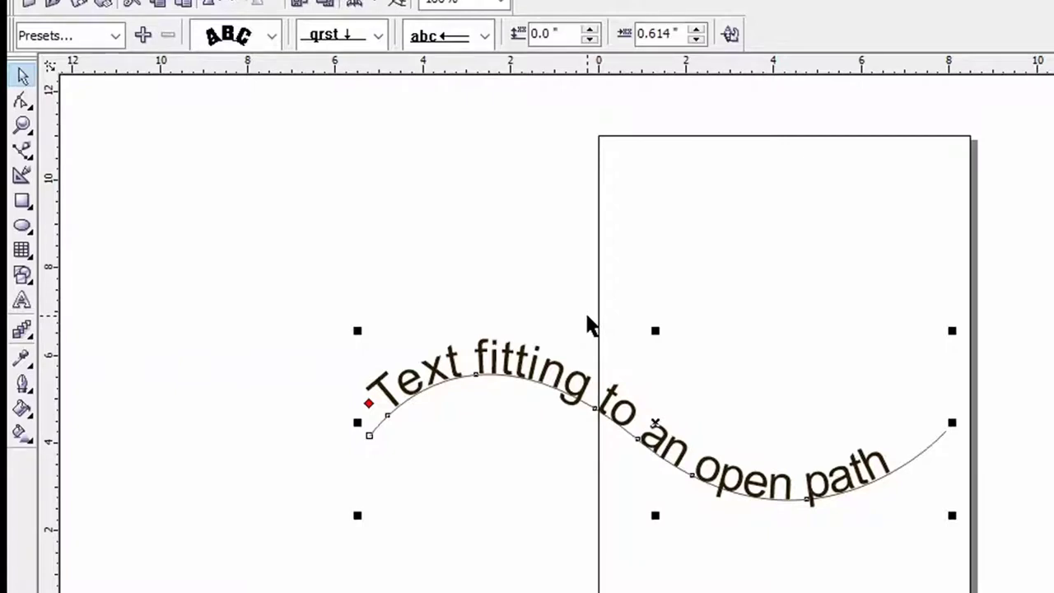
Step: Increase the fitted text's distance from the path to 0.35 inches
{"action": "left_click", "coordinate": [590, 30]}
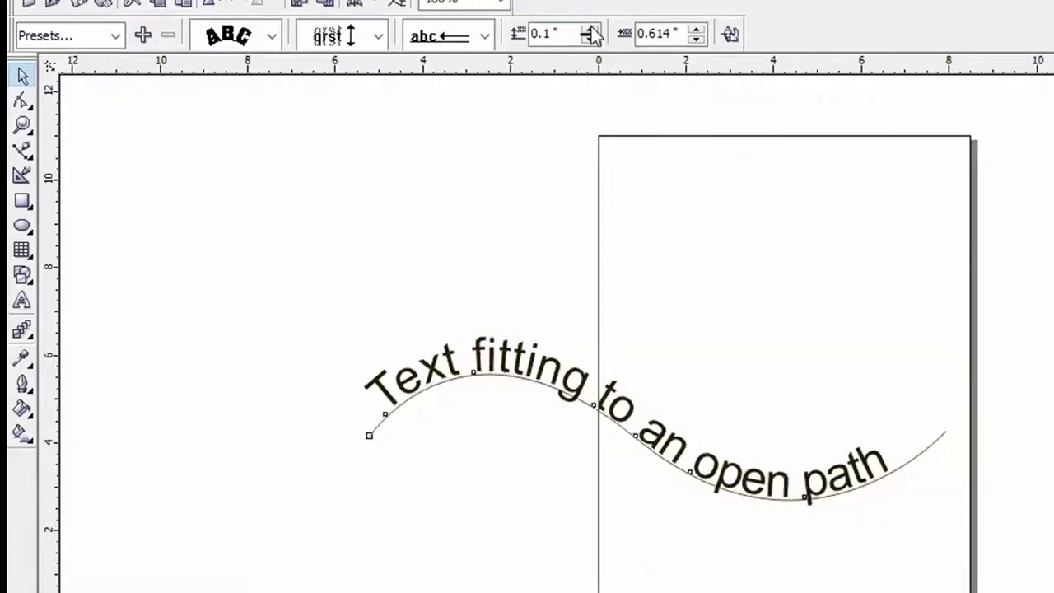
{"action": "left_click", "coordinate": [591, 30]}
{"action": "left_click", "coordinate": [590, 30]}
{"action": "left_click", "coordinate": [590, 30]}
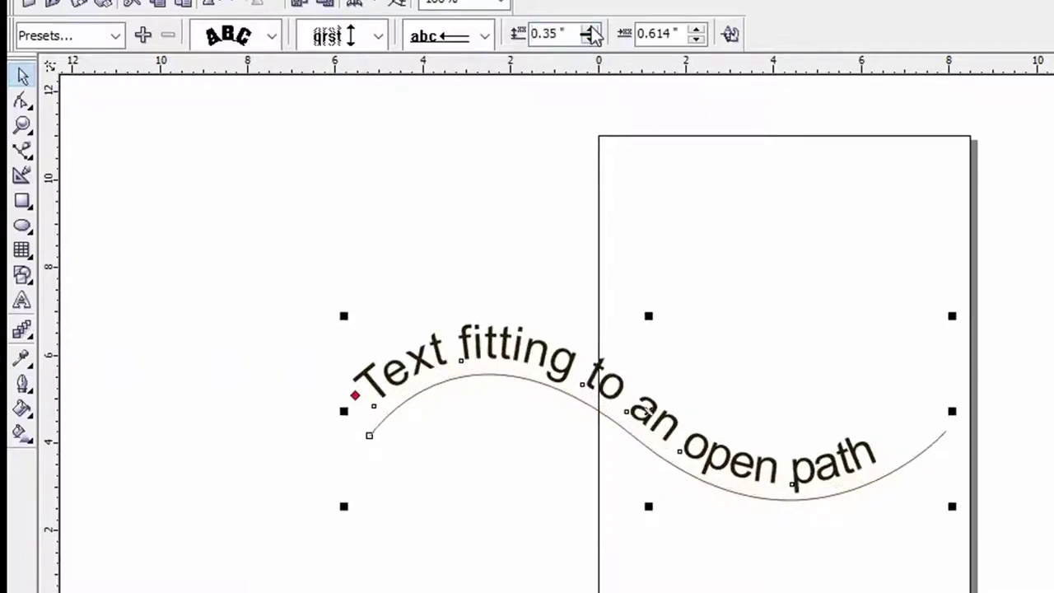
Step: Increase the fitted text's horizontal offset along the path to 1.064 inches
{"action": "left_click", "coordinate": [682, 33]}
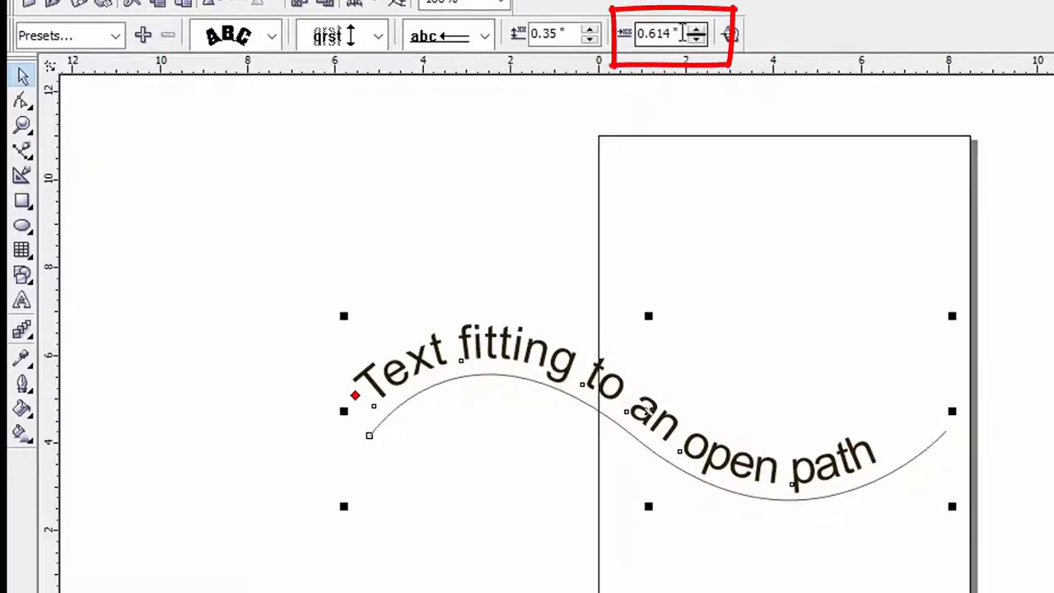
{"action": "left_click", "coordinate": [696, 29]}
{"action": "left_click", "coordinate": [695, 29]}
{"action": "left_click", "coordinate": [695, 30]}
{"action": "left_click", "coordinate": [695, 29]}
{"action": "left_click", "coordinate": [695, 29]}
{"action": "left_click", "coordinate": [696, 29]}
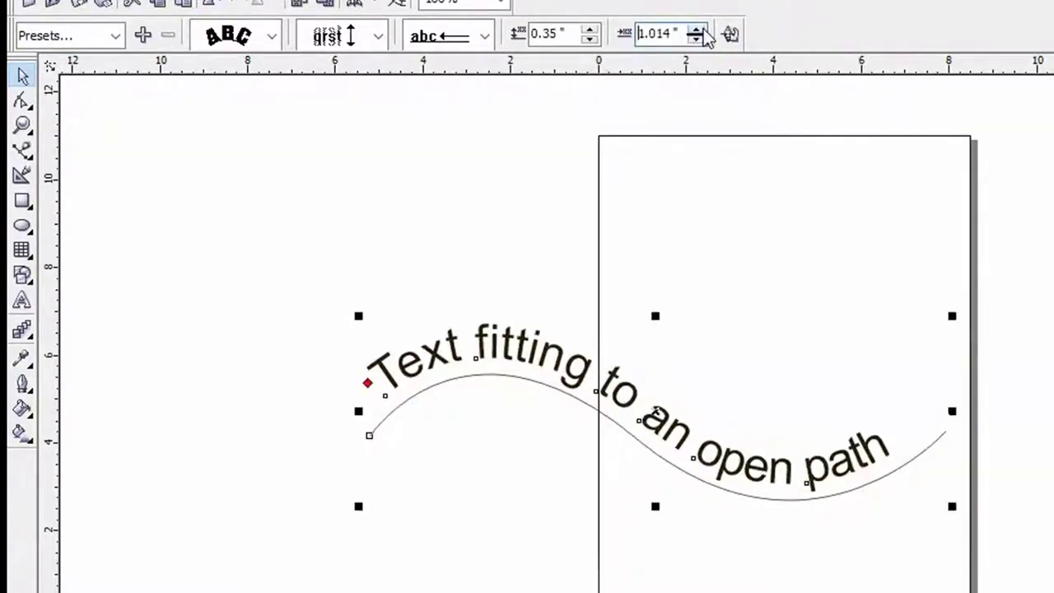
{"action": "left_click", "coordinate": [695, 30]}
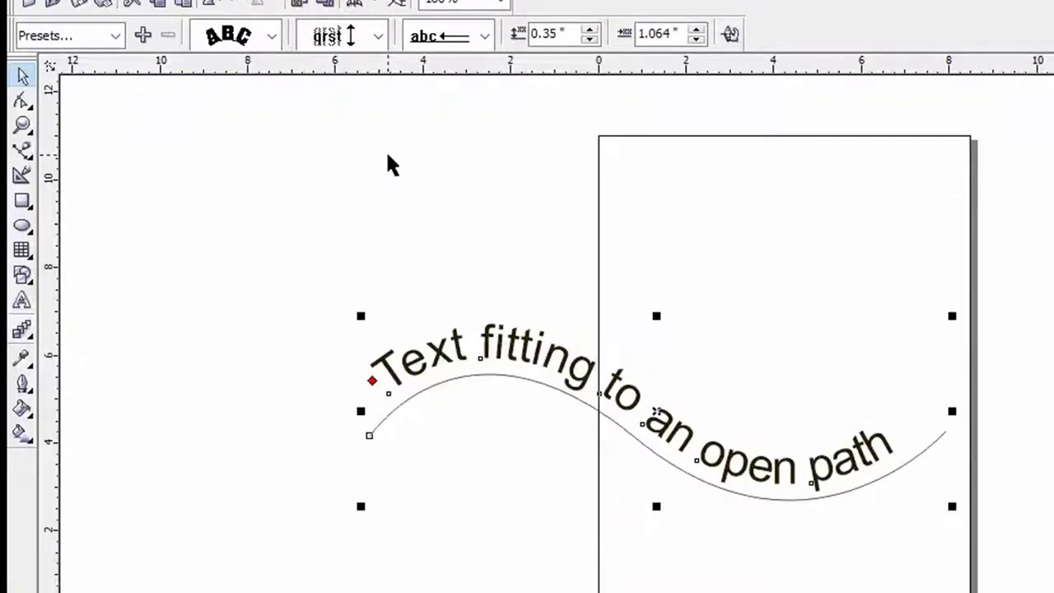
Step: Set the fitted text's distance from the open path to 0 inches
{"action": "double_click", "coordinate": [547, 32]}
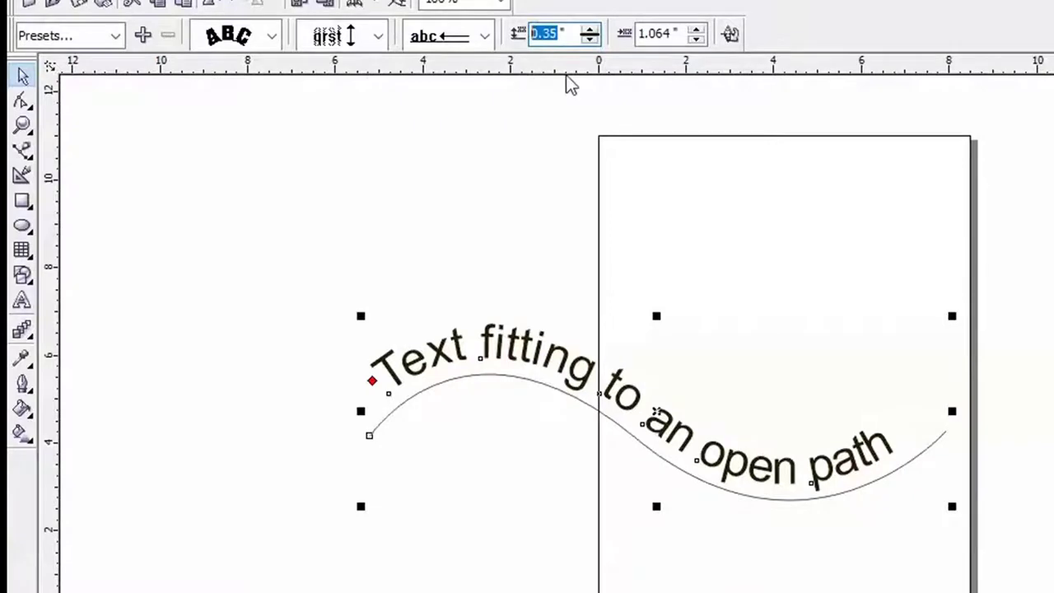
{"action": "type", "text": "0"}
{"action": "key", "text": "Return"}
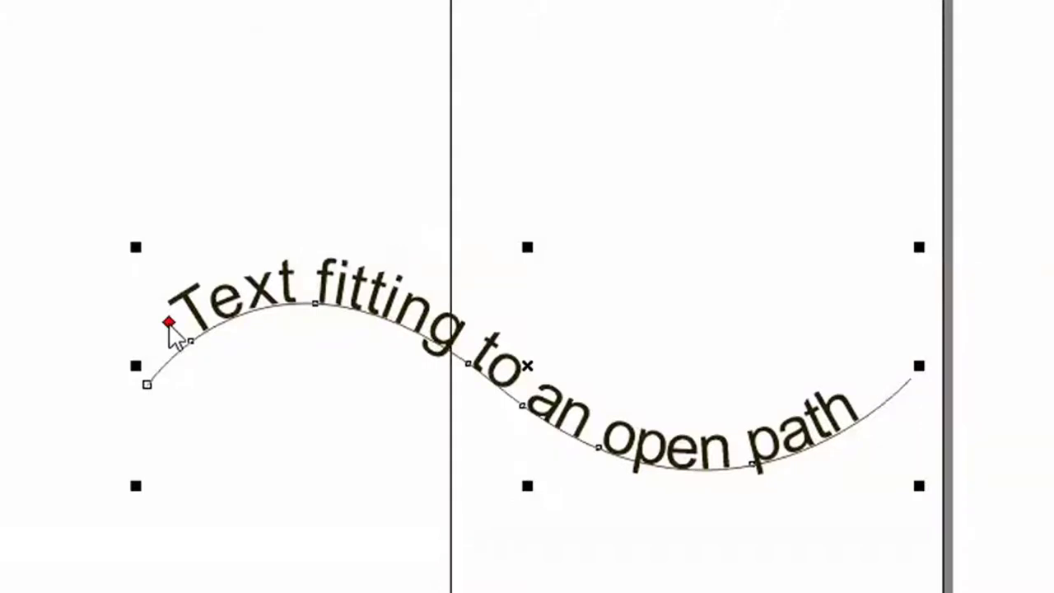
Step: Slide the fitted text back to the start of the open curve and forward until it reaches the curve's end
{"action": "key", "text": "F10"}
{"action": "left_click_drag", "start_coordinate": [169, 322], "coordinate": [135, 353]}
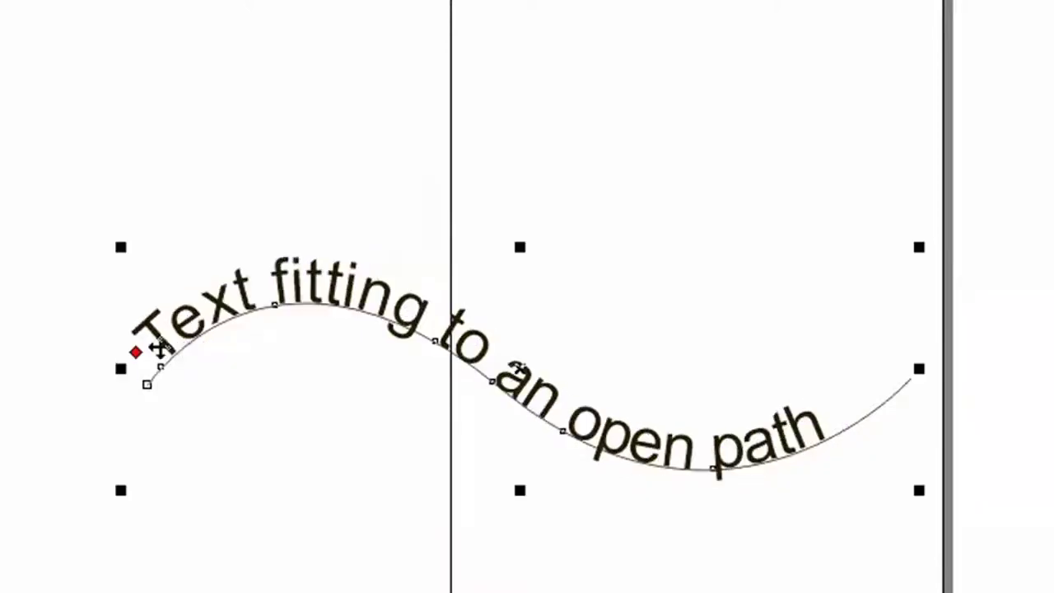
{"action": "mouse_move", "coordinate": [135, 360]}
{"action": "left_mouse_down"}
{"action": "mouse_move", "coordinate": [147, 338]}
{"action": "mouse_move", "coordinate": [233, 284]}
{"action": "left_mouse_up"}
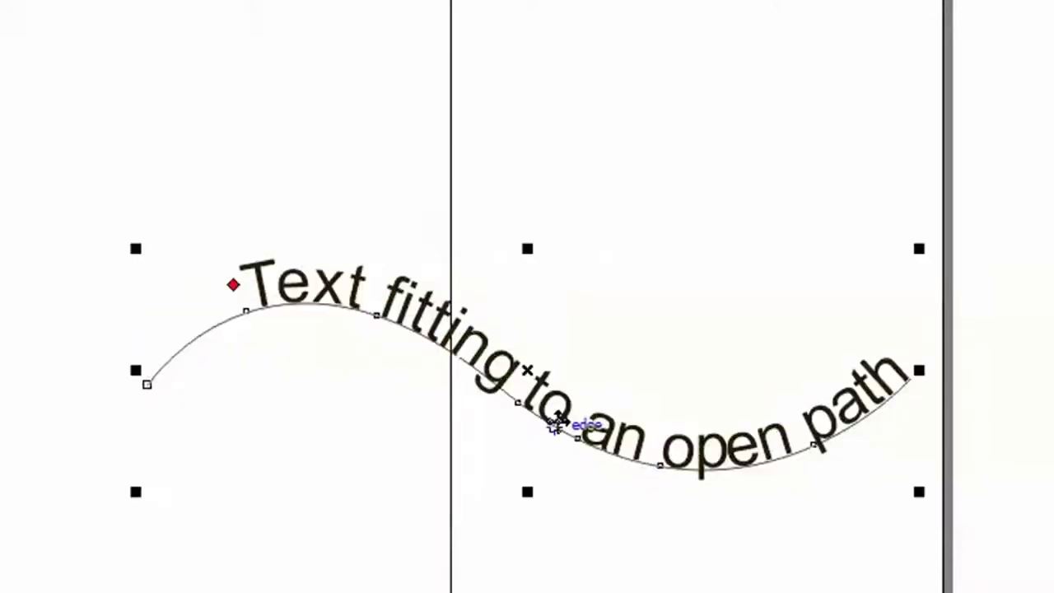
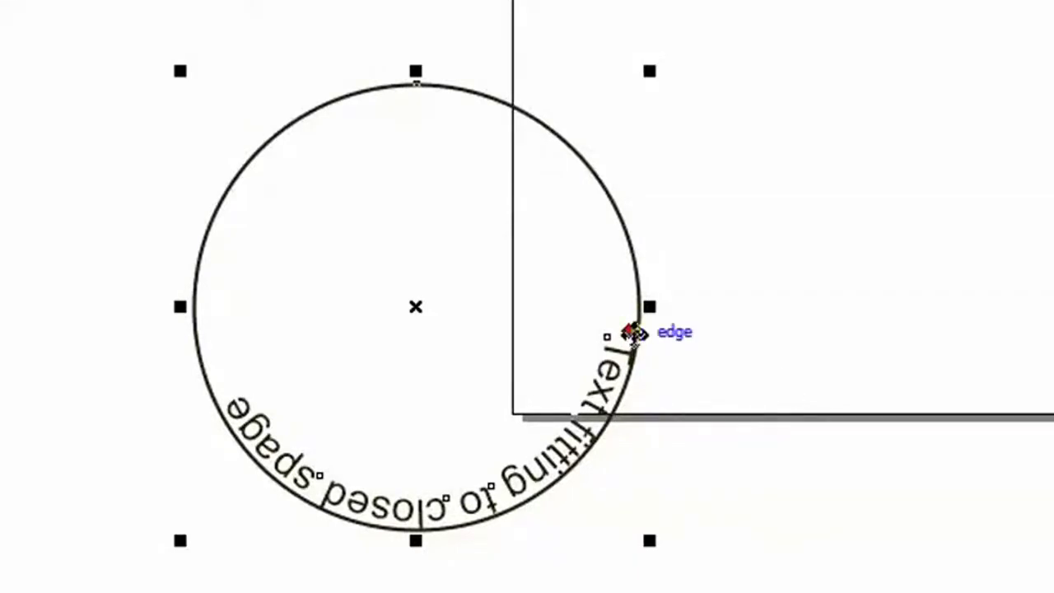
Step: Slide the text around the inside of the circle to its upper arc and move the circle up and left, clear of the page
{"action": "left_click_drag", "start_coordinate": [632, 331], "coordinate": [205, 202]}
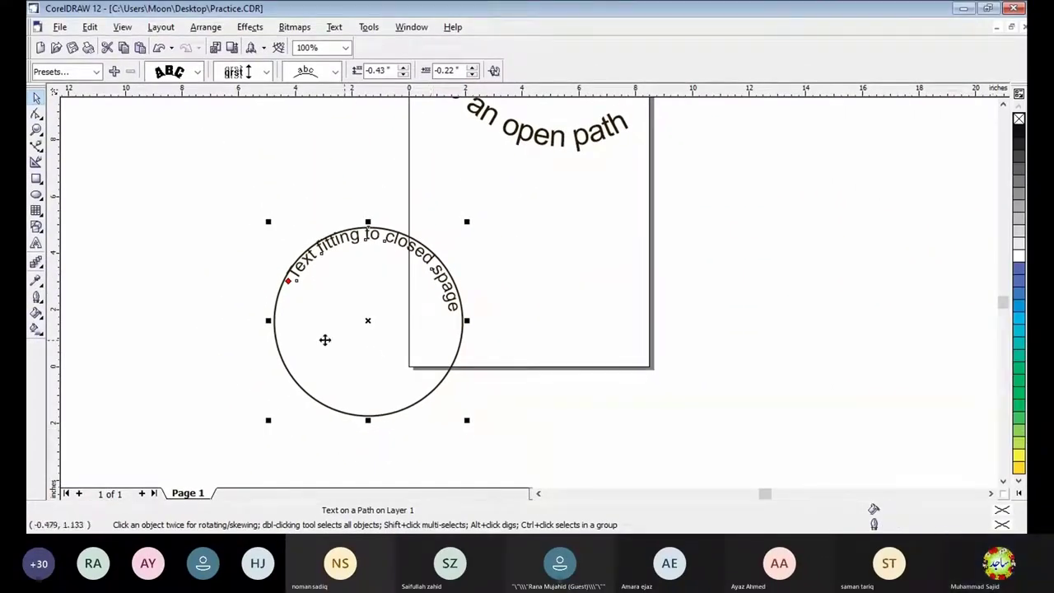
{"action": "left_click", "coordinate": [251, 203]}
{"action": "left_click", "coordinate": [379, 332]}
{"action": "left_click_drag", "start_coordinate": [379, 332], "coordinate": [223, 207]}
{"action": "key", "text": "alt+Tab"}
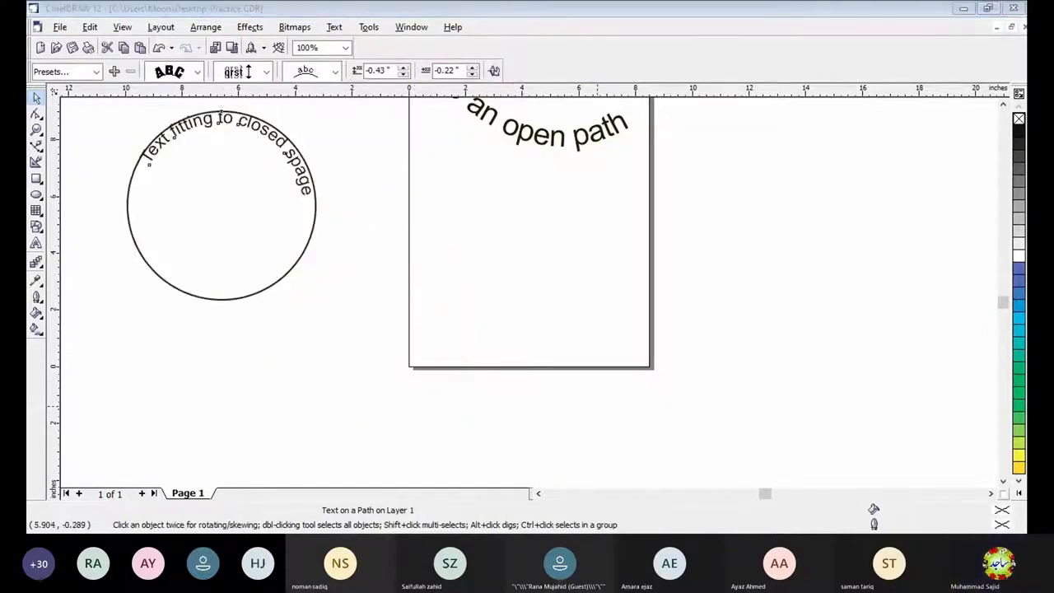
{"action": "left_click", "coordinate": [843, 38]}
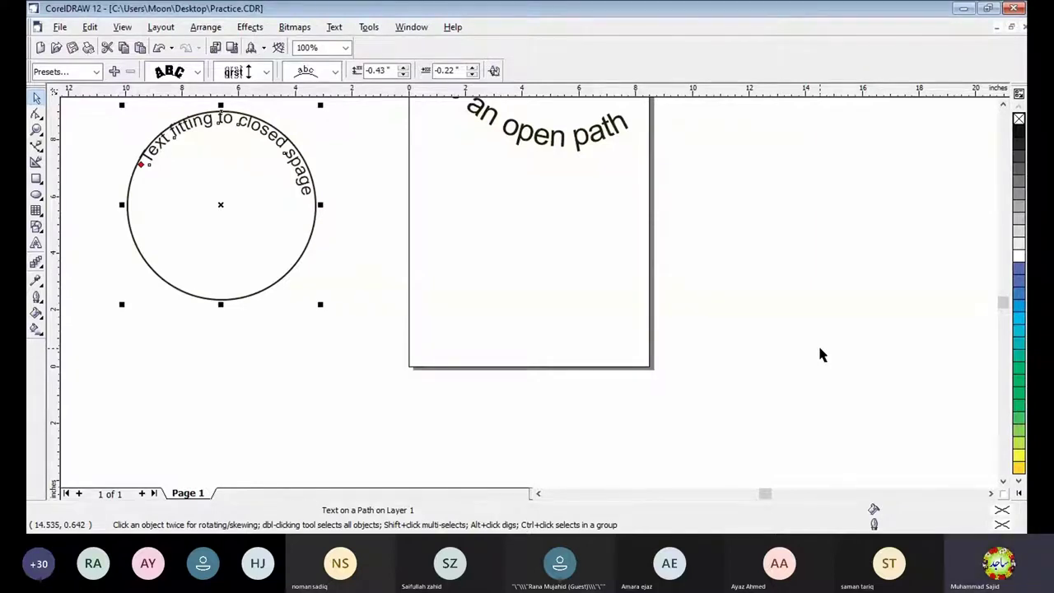
Step: Draw a circle about 6.28 inches in diameter in the empty area below the page and give it an 8 pt outline
{"action": "left_click", "coordinate": [36, 195]}
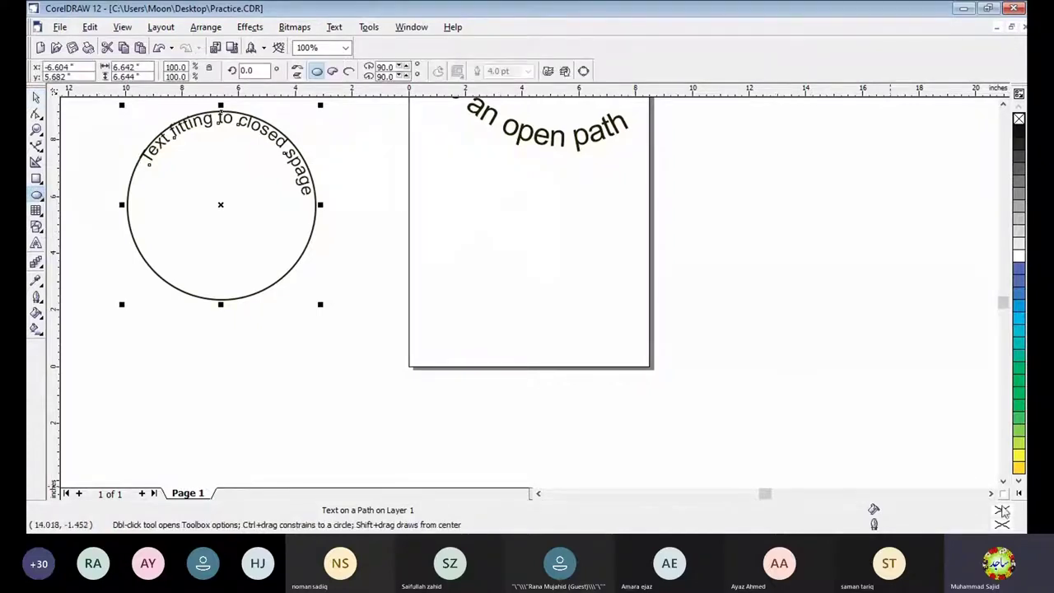
{"action": "left_click", "coordinate": [1003, 481]}
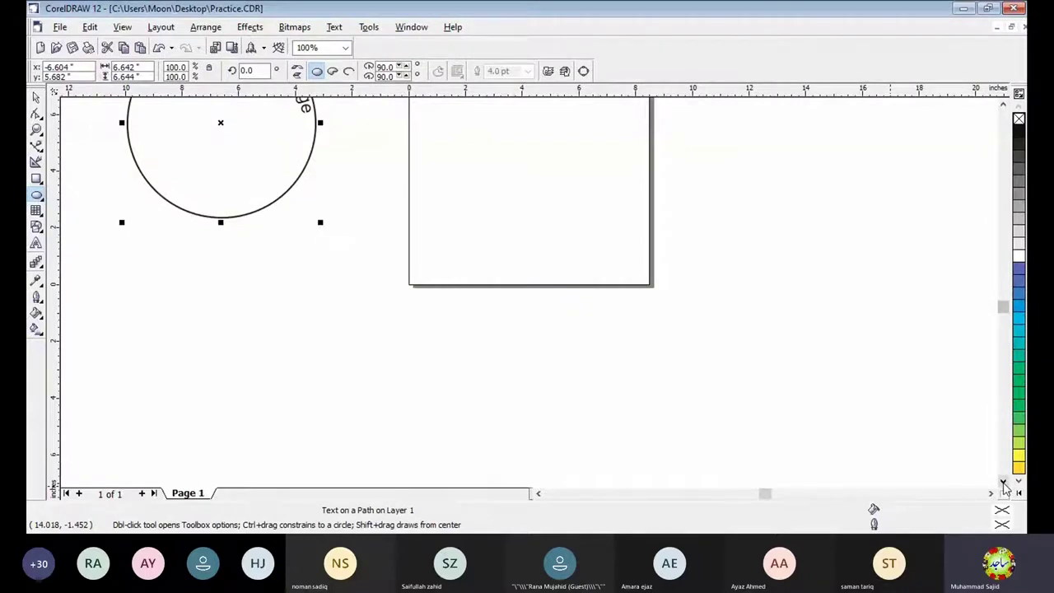
{"action": "left_click", "coordinate": [1002, 481]}
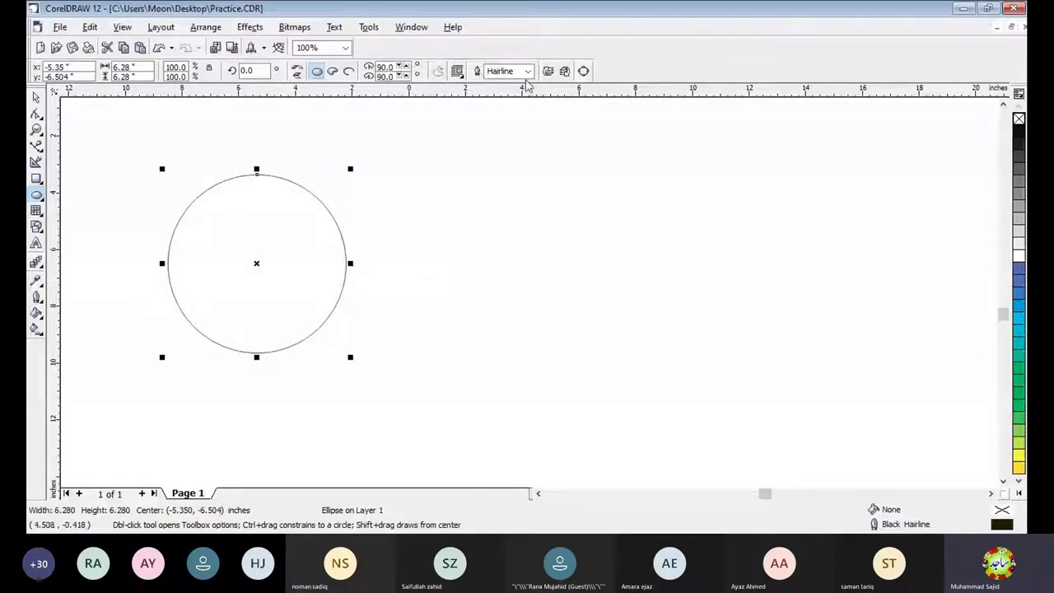
{"action": "left_click", "coordinate": [528, 70]}
{"action": "left_click", "coordinate": [498, 154]}
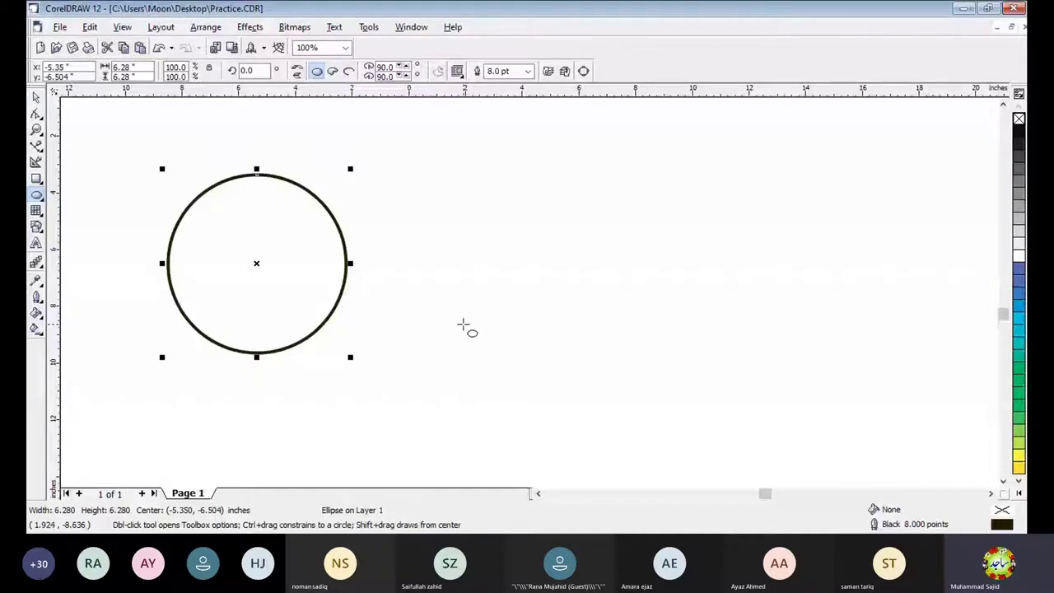
Step: Create a smaller concentric copy of the circle, about 3.95 inches in diameter
{"action": "key", "text": "ctrl+d"}
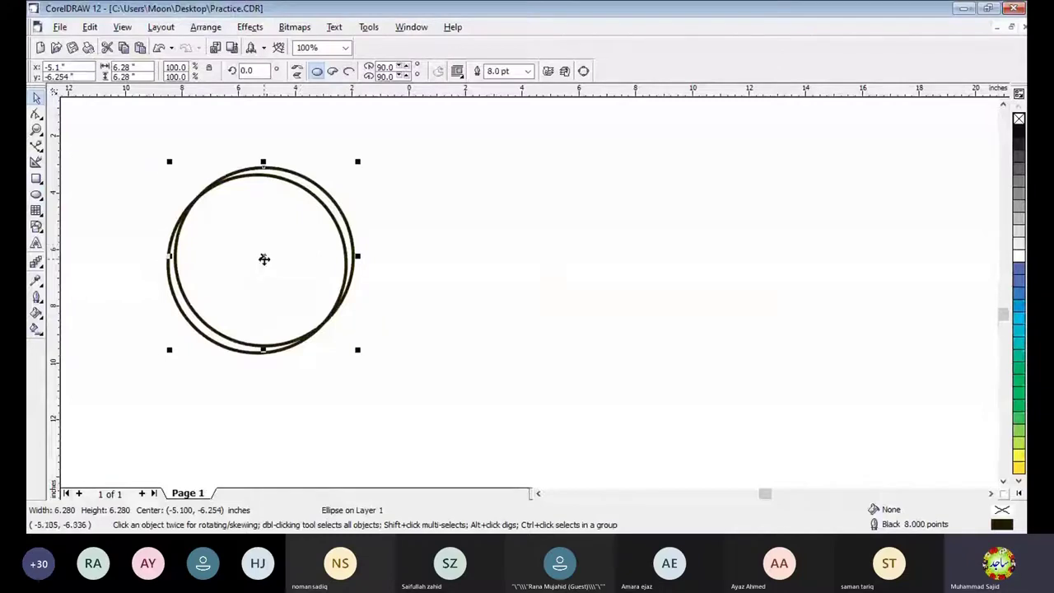
{"action": "key", "text": "ctrl+z"}
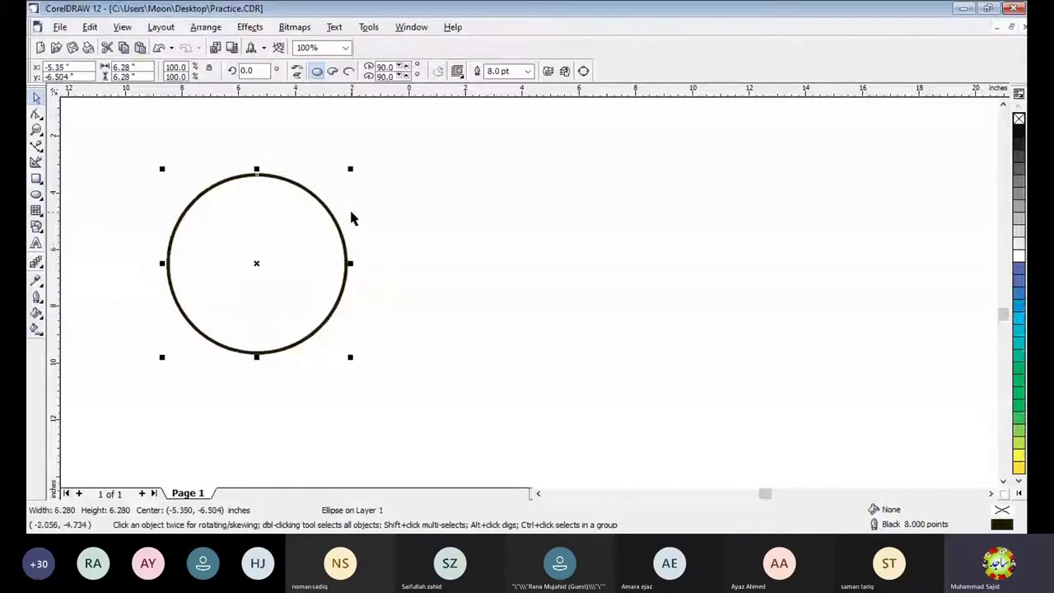
{"action": "left_click_drag", "start_coordinate": [350, 168], "coordinate": [330, 191]}
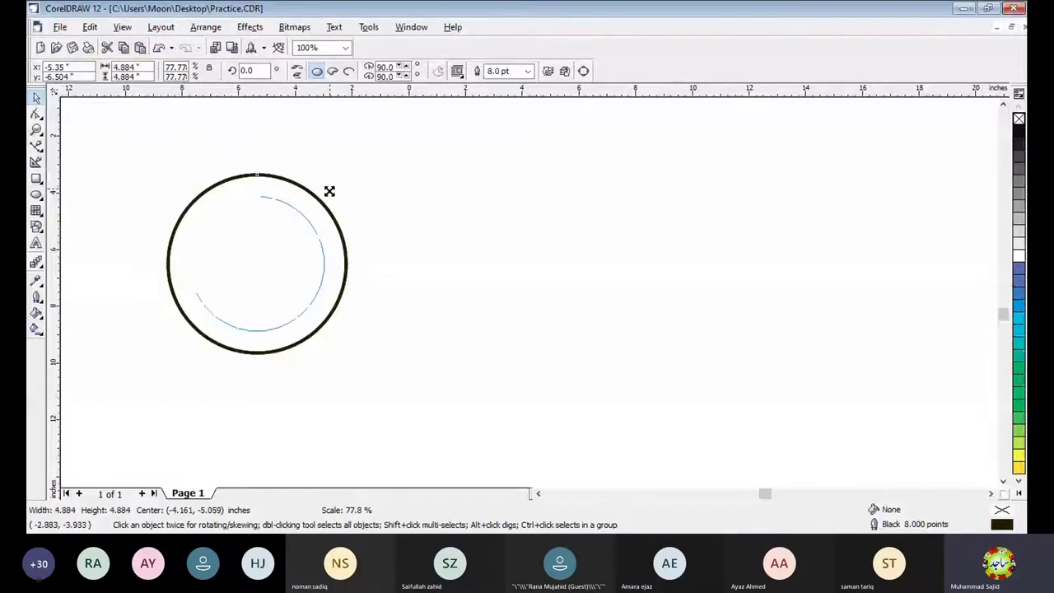
{"action": "left_click_drag", "start_coordinate": [330, 191], "coordinate": [320, 202]}
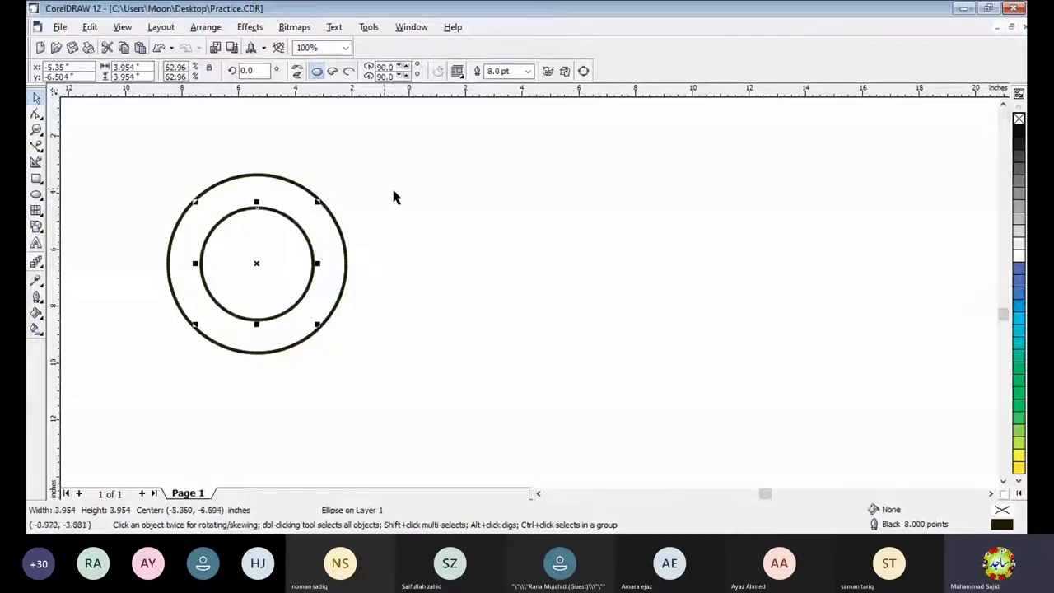
{"action": "left_click", "coordinate": [443, 293]}
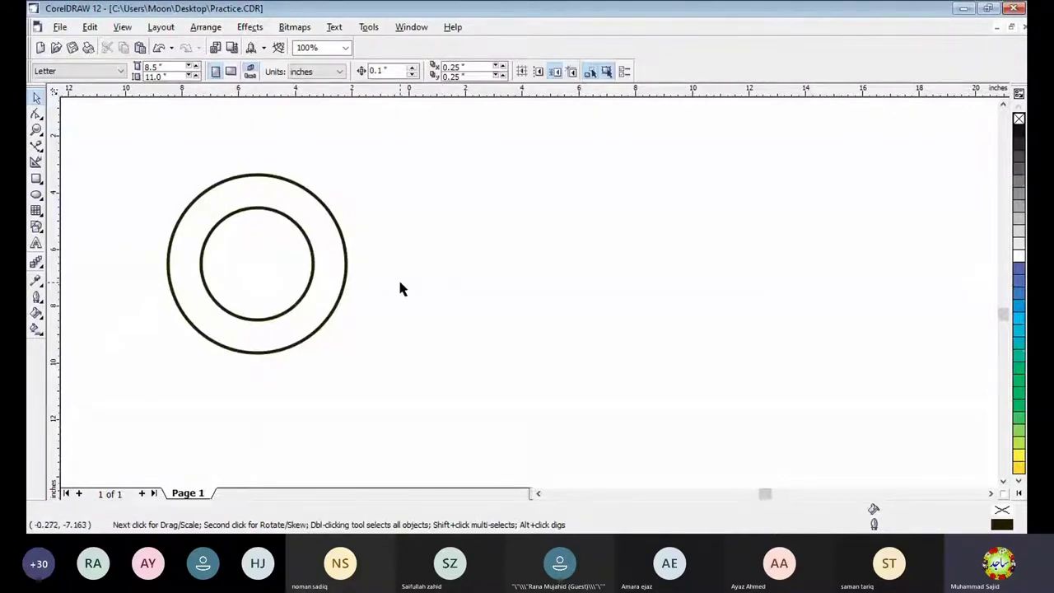
Step: Fill the outer circle with RGB Blue
{"action": "left_click", "coordinate": [327, 218]}
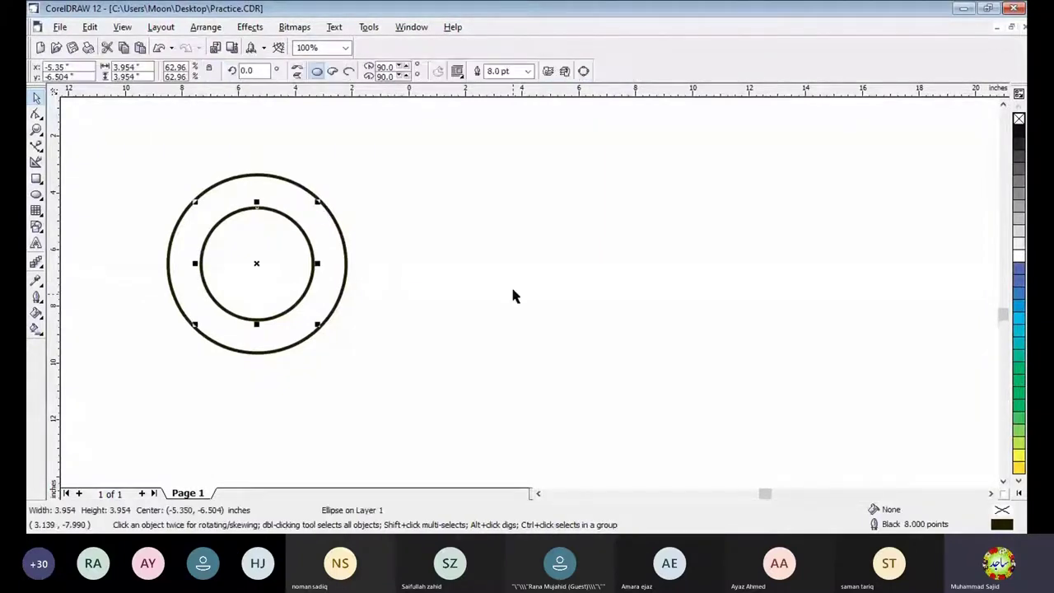
{"action": "left_click", "coordinate": [512, 296]}
{"action": "left_click", "coordinate": [324, 212]}
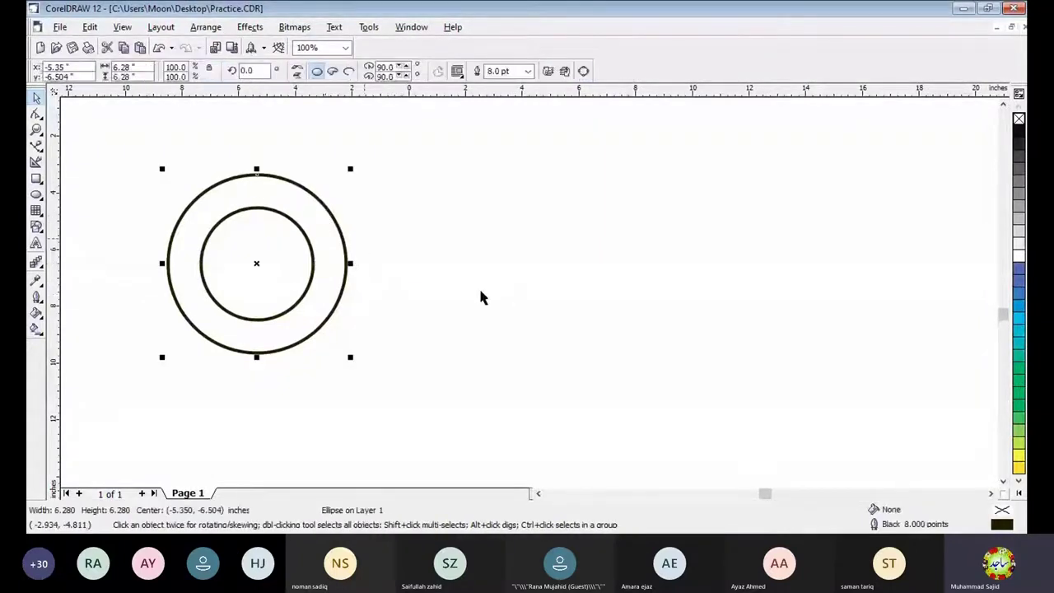
{"action": "left_click", "coordinate": [1018, 267]}
{"action": "left_click", "coordinate": [507, 296]}
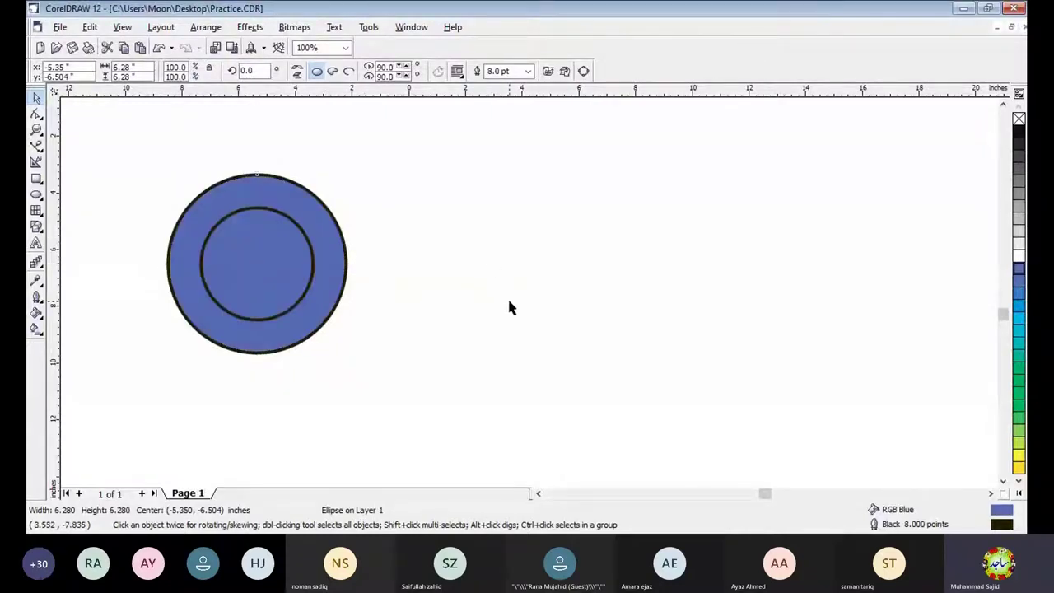
Step: Fill the inner circle with RGB Yellow
{"action": "left_click", "coordinate": [288, 256]}
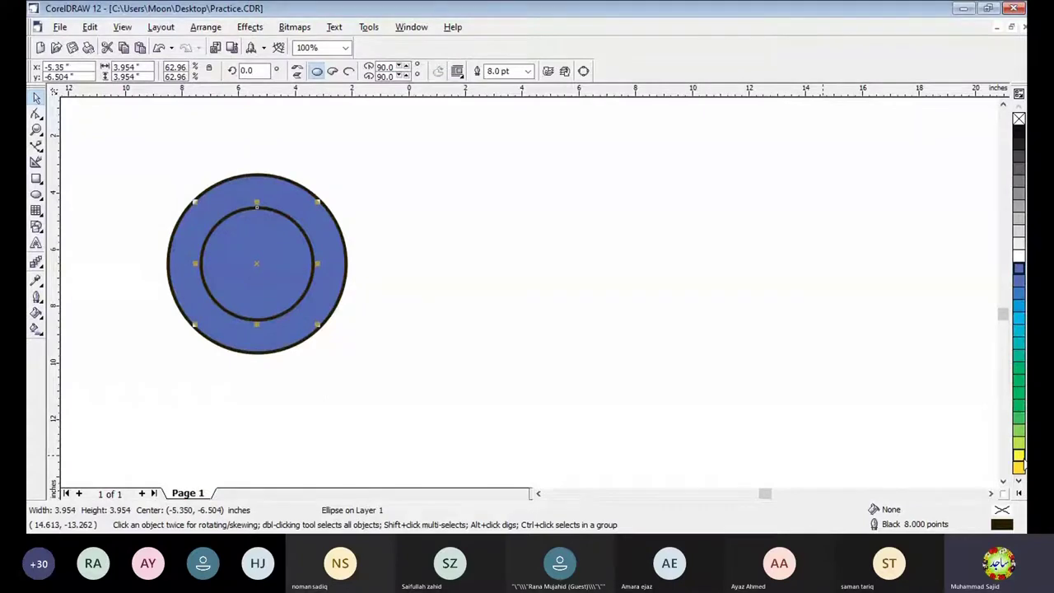
{"action": "left_click", "coordinate": [1018, 457]}
{"action": "left_click", "coordinate": [535, 311]}
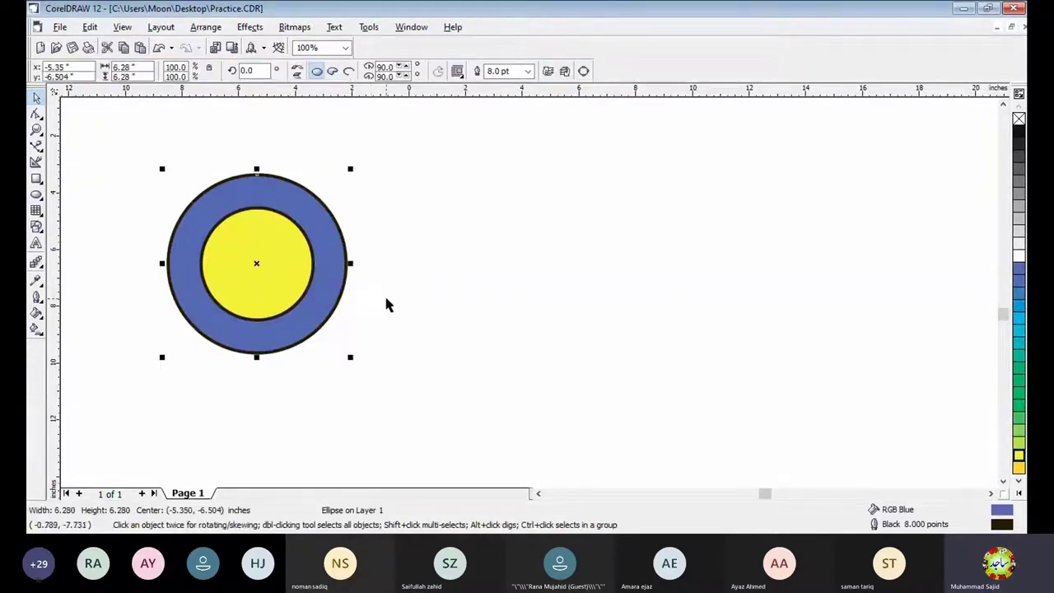
Step: Select both concentric circles and trim the blue circle with the yellow one
{"action": "left_click", "coordinate": [442, 348]}
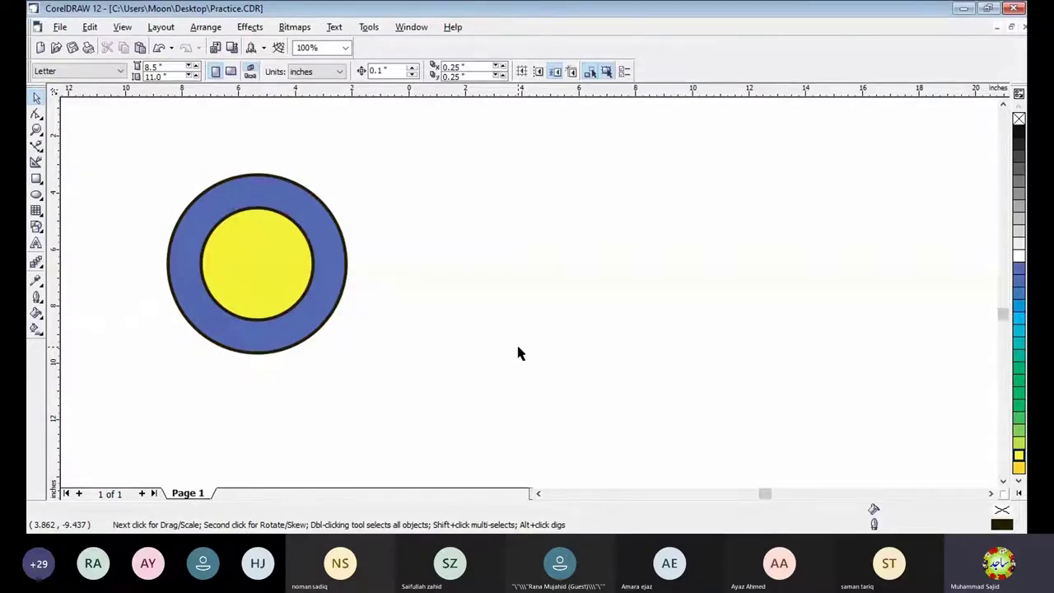
{"action": "left_click", "coordinate": [261, 241]}
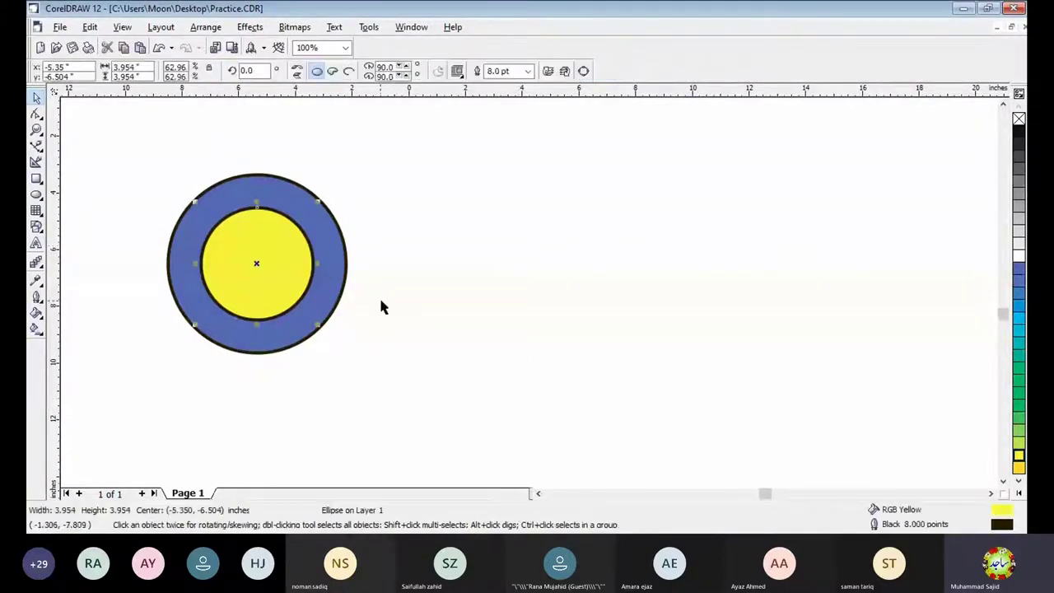
{"action": "left_click", "coordinate": [139, 162]}
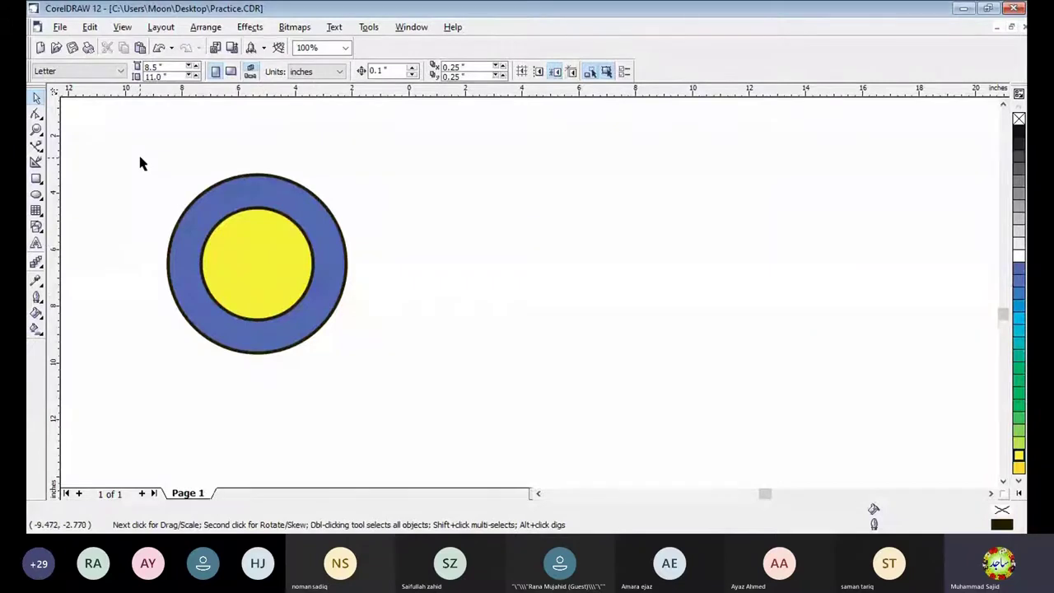
{"action": "left_click_drag", "start_coordinate": [140, 163], "coordinate": [382, 371]}
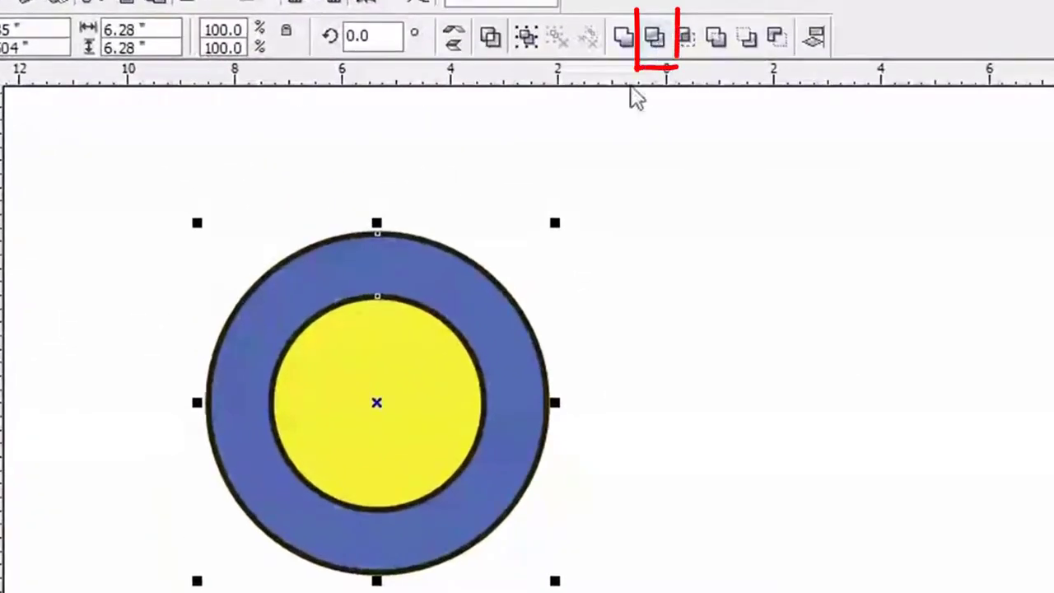
{"action": "left_click", "coordinate": [656, 37]}
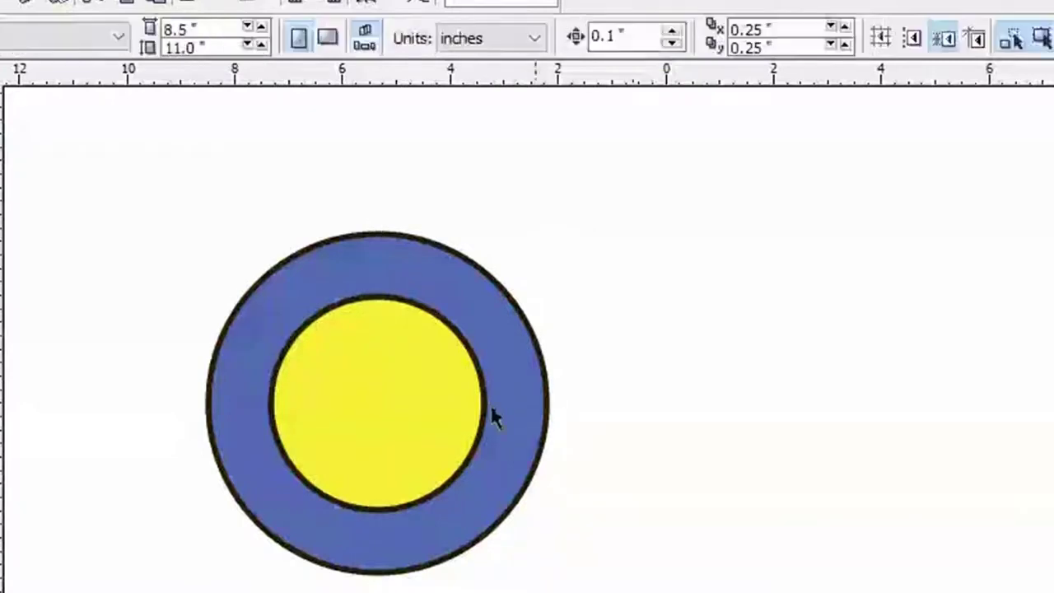
Step: Move the yellow circle out to the right of the blue ring and select the ring to inspect its cut-out centre
{"action": "left_click", "coordinate": [399, 416]}
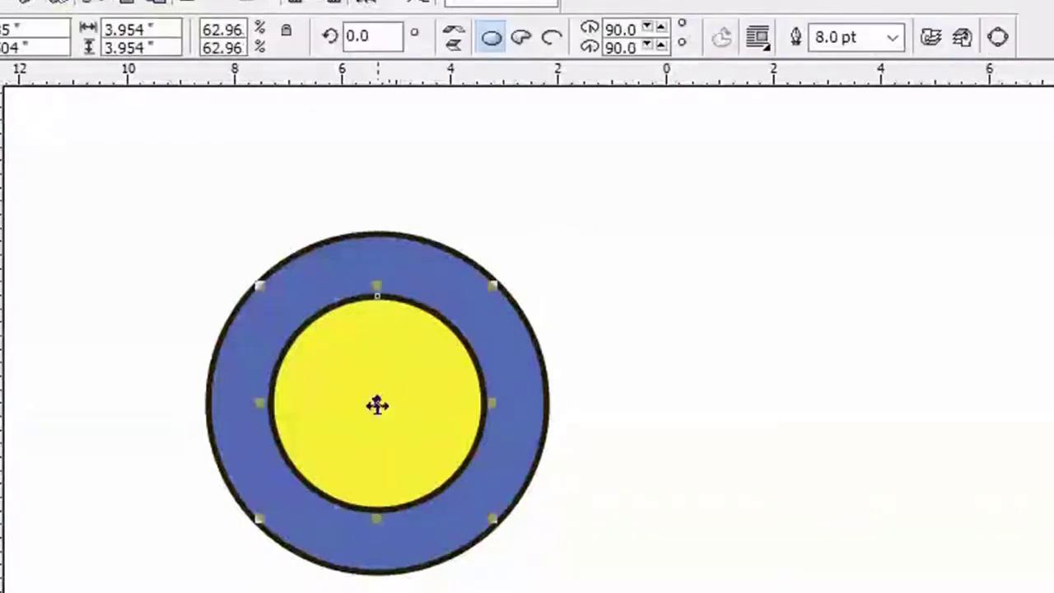
{"action": "left_click_drag", "start_coordinate": [377, 405], "coordinate": [946, 455]}
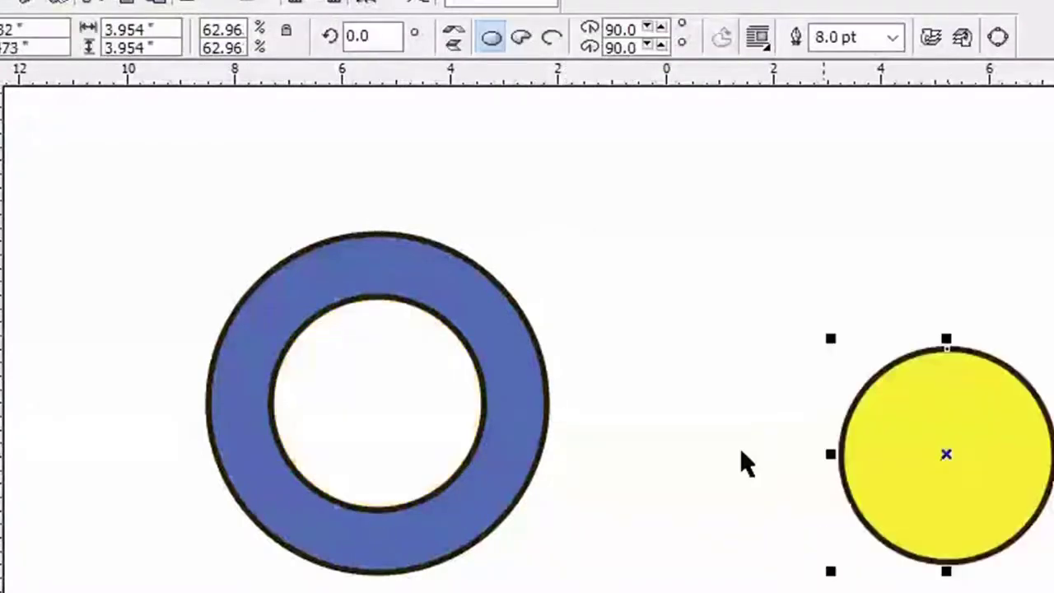
{"action": "left_click", "coordinate": [445, 303]}
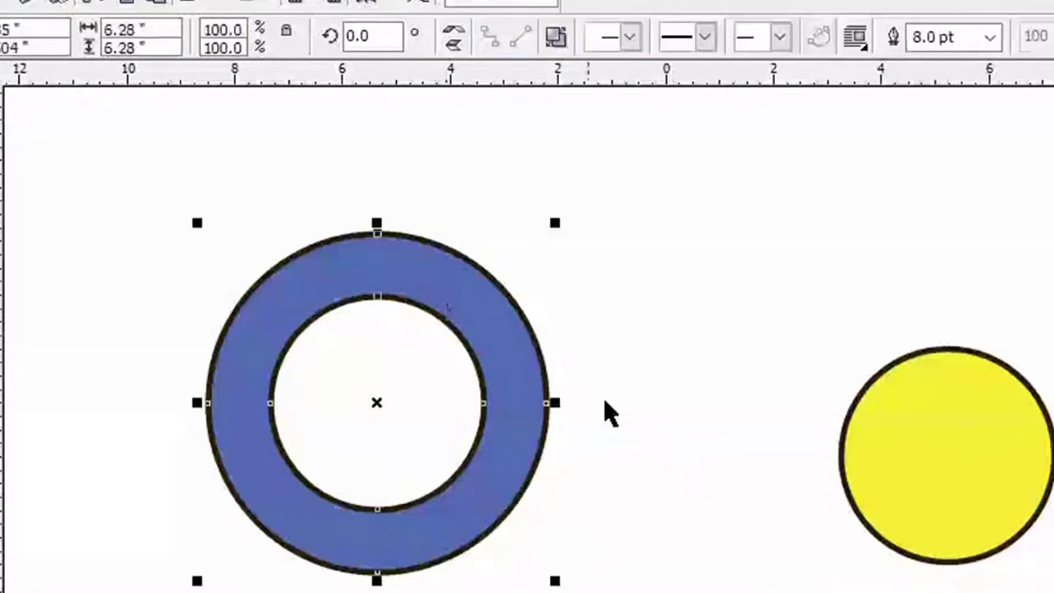
{"action": "left_click", "coordinate": [634, 405]}
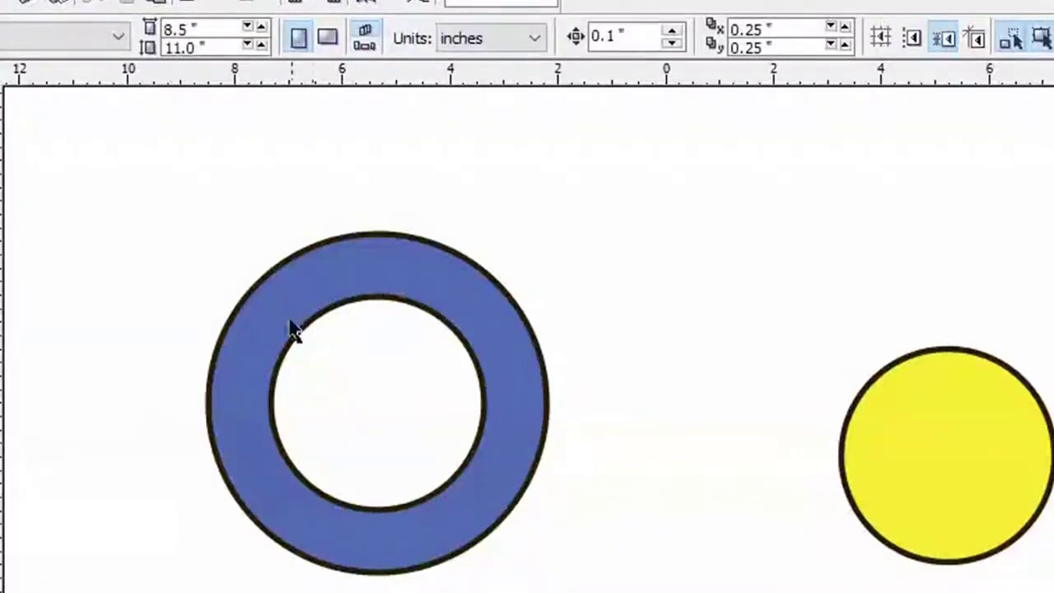
{"action": "left_click", "coordinate": [488, 302]}
{"action": "left_click", "coordinate": [390, 283]}
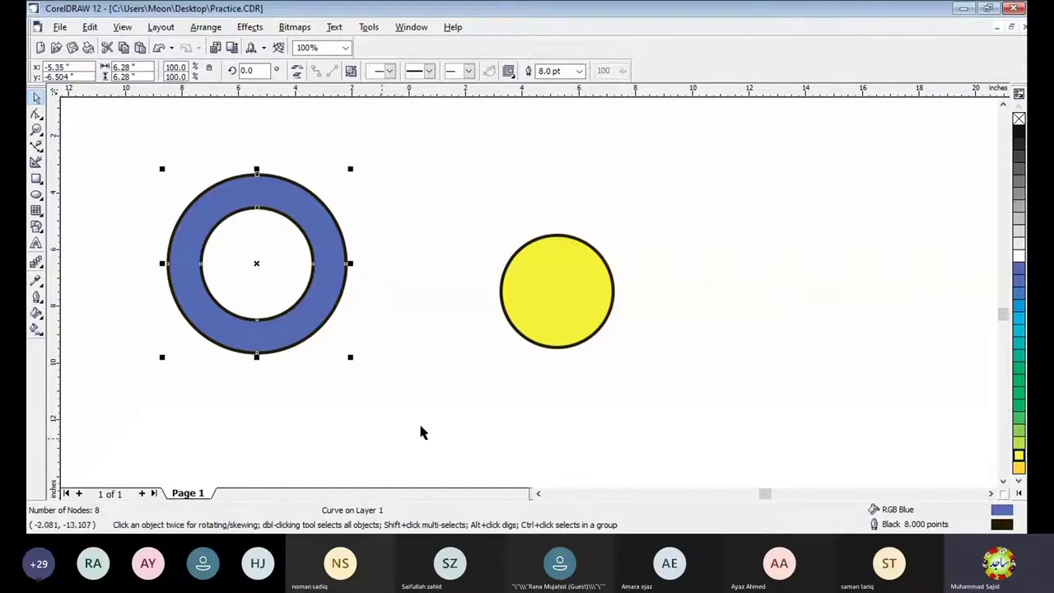
Step: Enlarge the yellow circle beyond the blue ring's size and stack the ring centred in front of it
{"action": "left_click", "coordinate": [544, 318]}
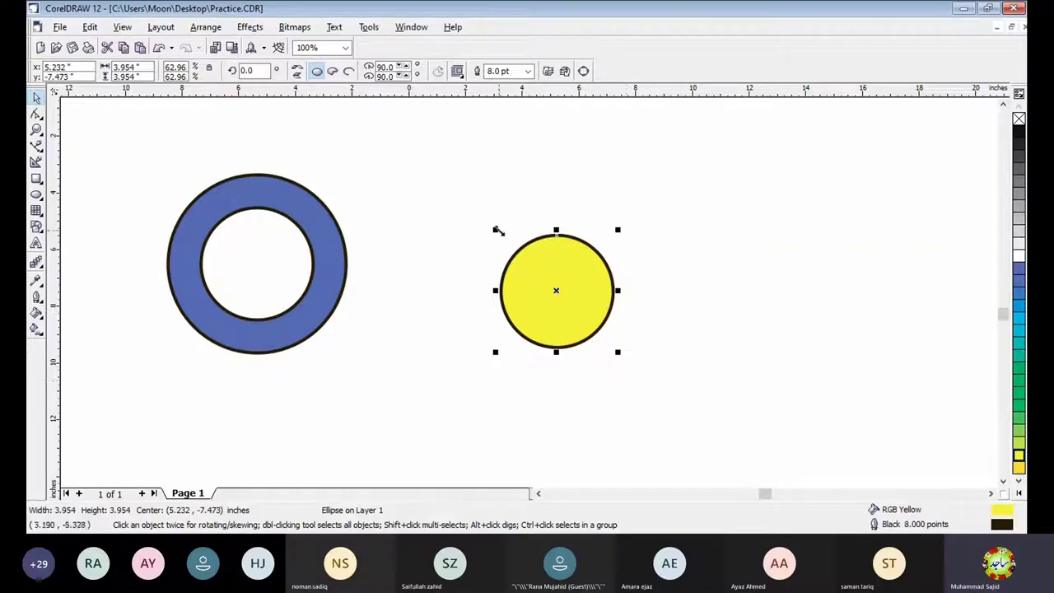
{"action": "left_click_drag", "start_coordinate": [497, 231], "coordinate": [426, 152]}
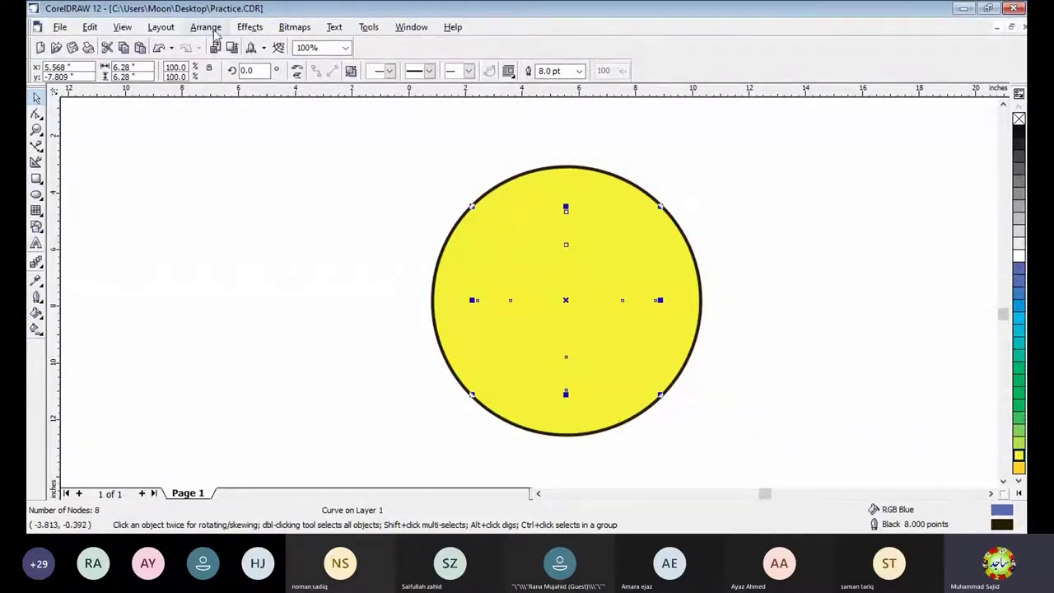
{"action": "left_click", "coordinate": [206, 27]}
{"action": "mouse_move", "coordinate": [246, 95]}
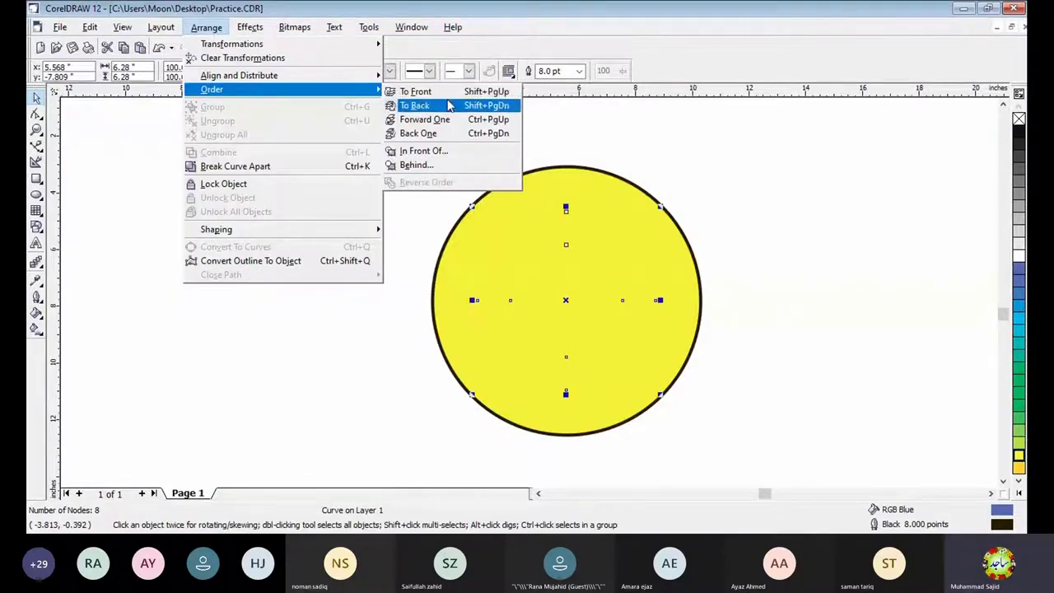
{"action": "left_click", "coordinate": [448, 105]}
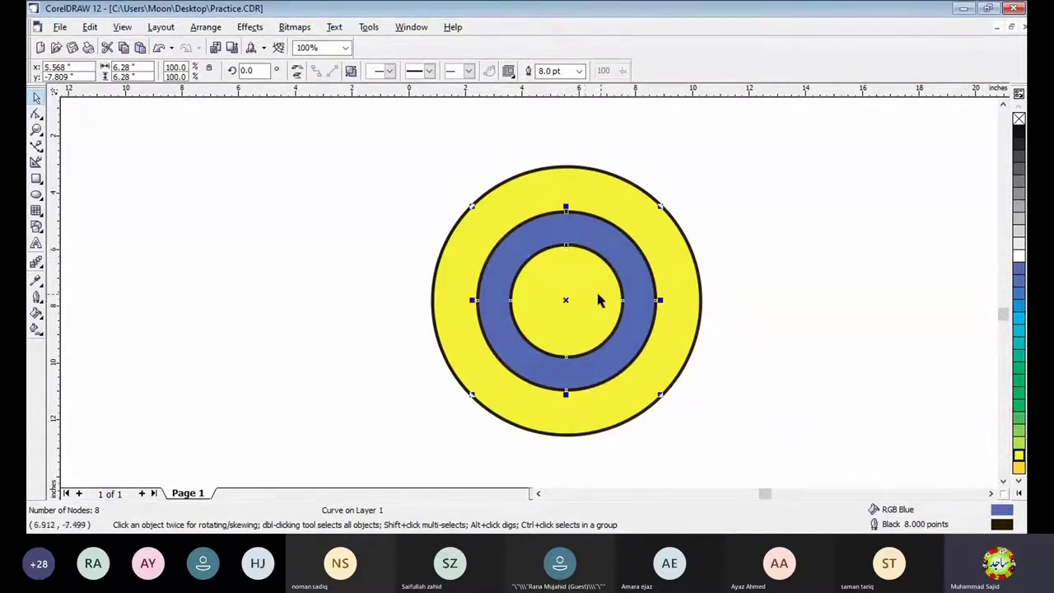
Step: Separate the blue ring from the yellow circle, shrinking the circle to about 4.3 inches and parking it well to the ring's right
{"action": "left_click_drag", "start_coordinate": [521, 300], "coordinate": [680, 296]}
{"action": "left_click", "coordinate": [545, 310]}
{"action": "left_click_drag", "start_coordinate": [558, 163], "coordinate": [705, 307]}
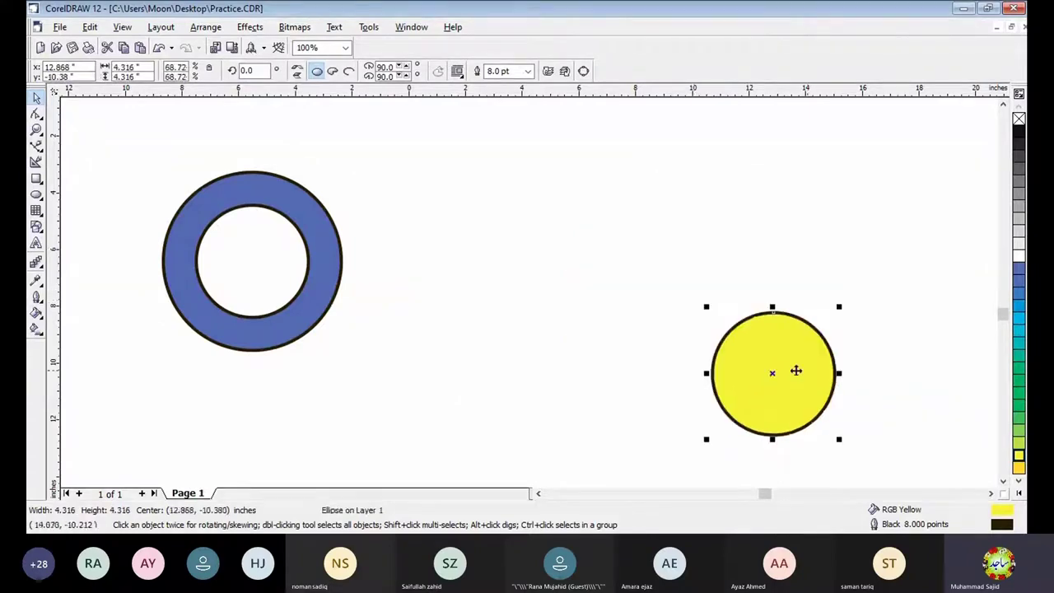
{"action": "left_click_drag", "start_coordinate": [795, 370], "coordinate": [910, 242]}
{"action": "left_click", "coordinate": [271, 197]}
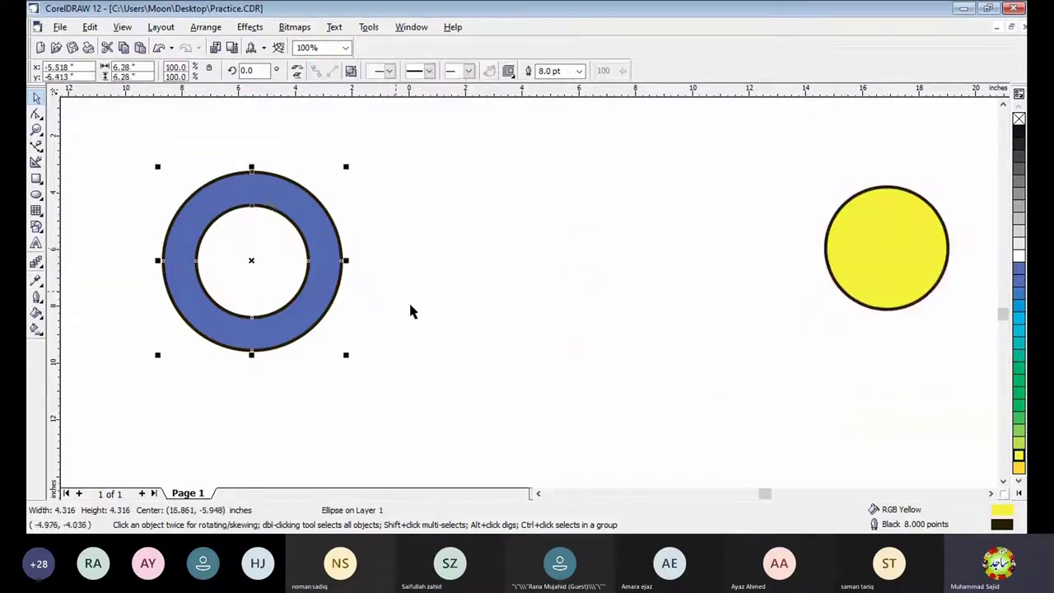
{"action": "key", "text": "ctrl+q"}
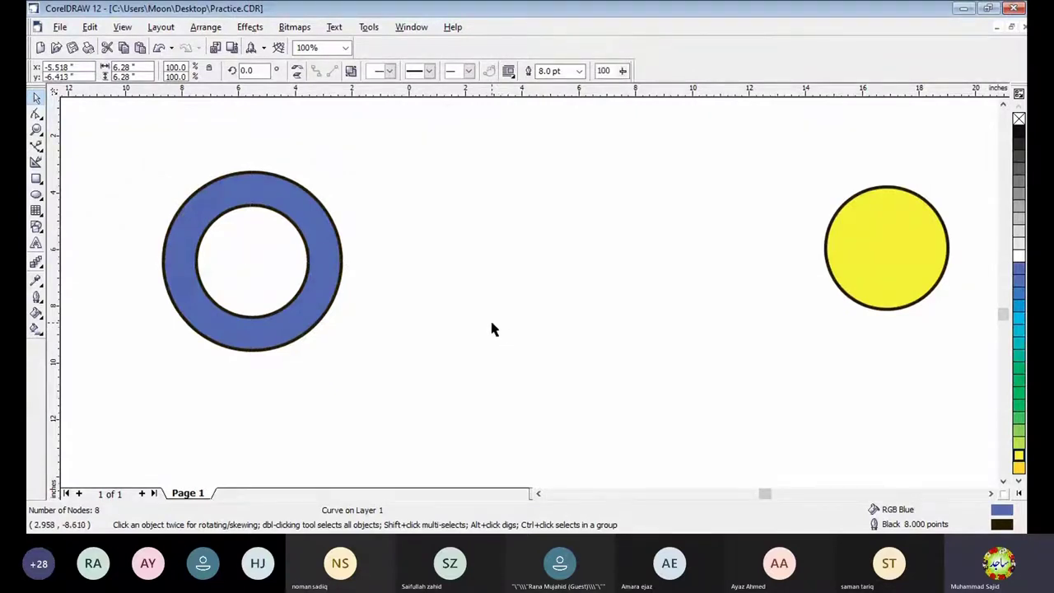
{"action": "left_click", "coordinate": [493, 324]}
{"action": "left_click", "coordinate": [419, 305]}
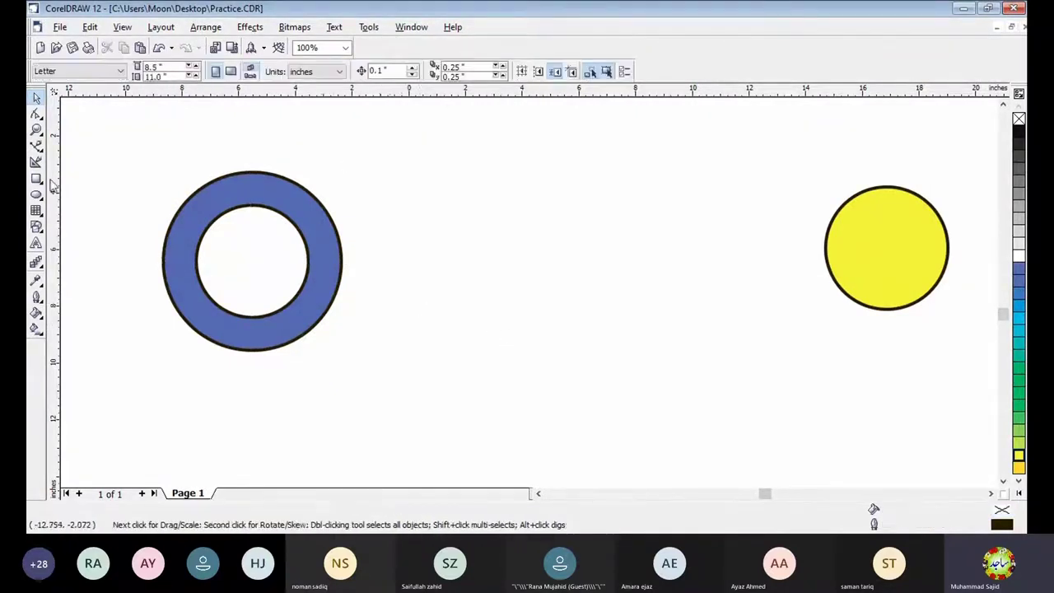
Step: Add the artistic text "The science School System" at 72 pt between the ring and the yellow circle
{"action": "left_click", "coordinate": [36, 243]}
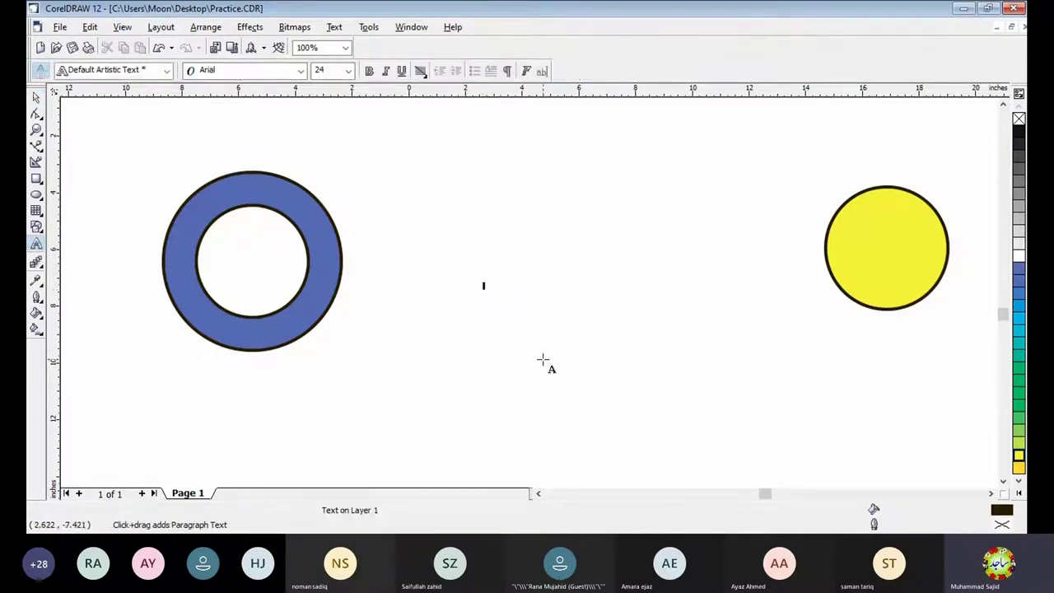
{"action": "left_click", "coordinate": [349, 71]}
{"action": "left_click", "coordinate": [336, 237]}
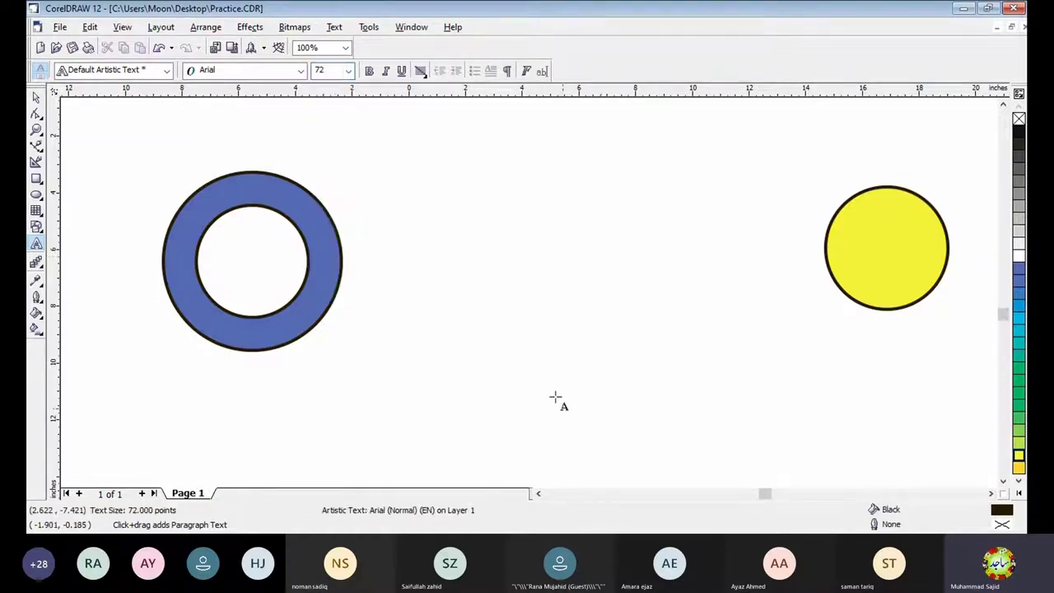
{"action": "type", "text": "The"}
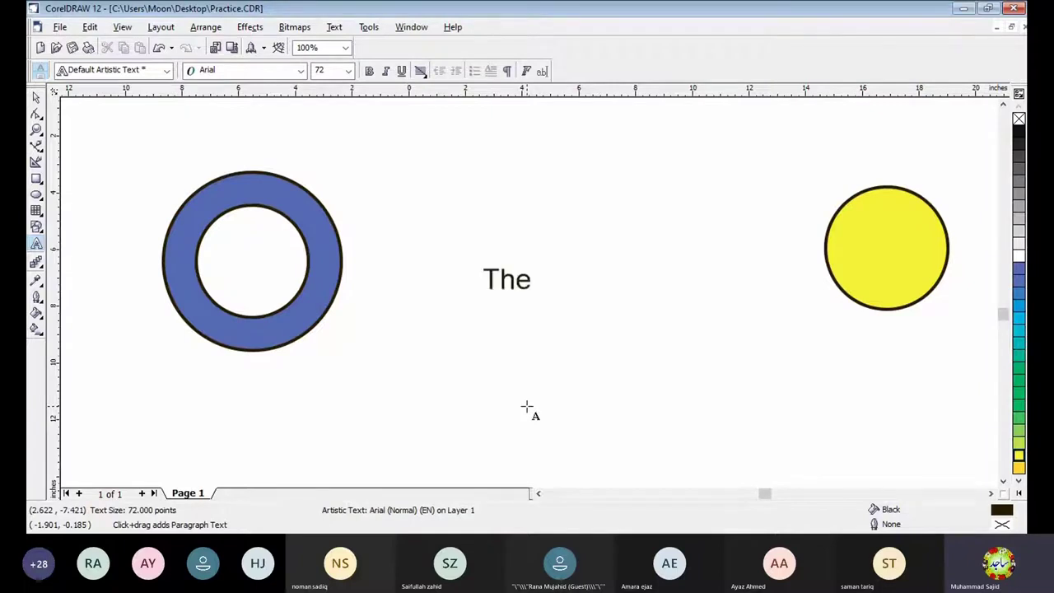
{"action": "type", "text": " science"}
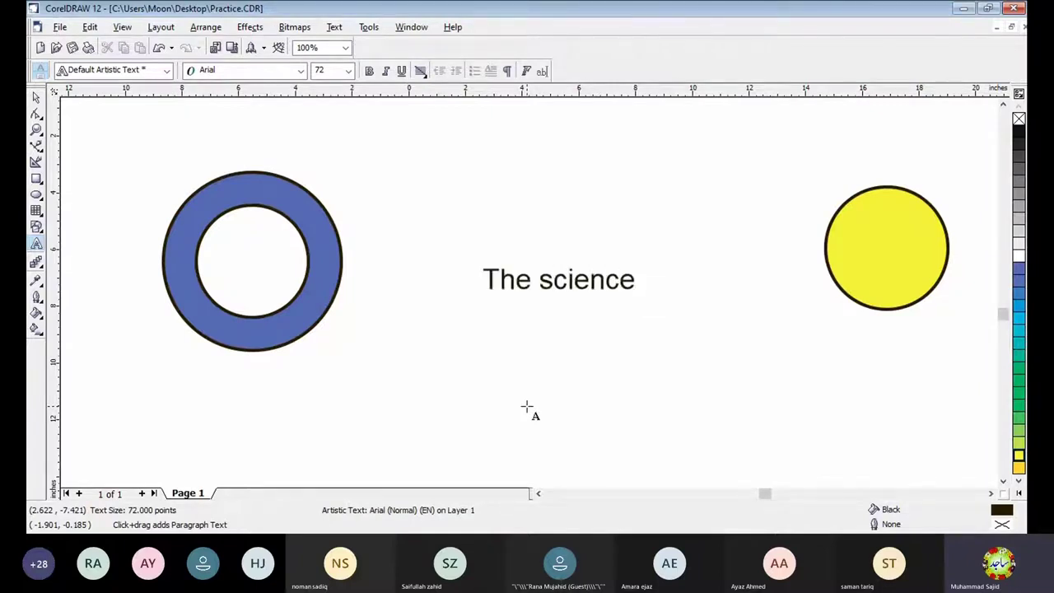
{"action": "type", "text": " Shc"}
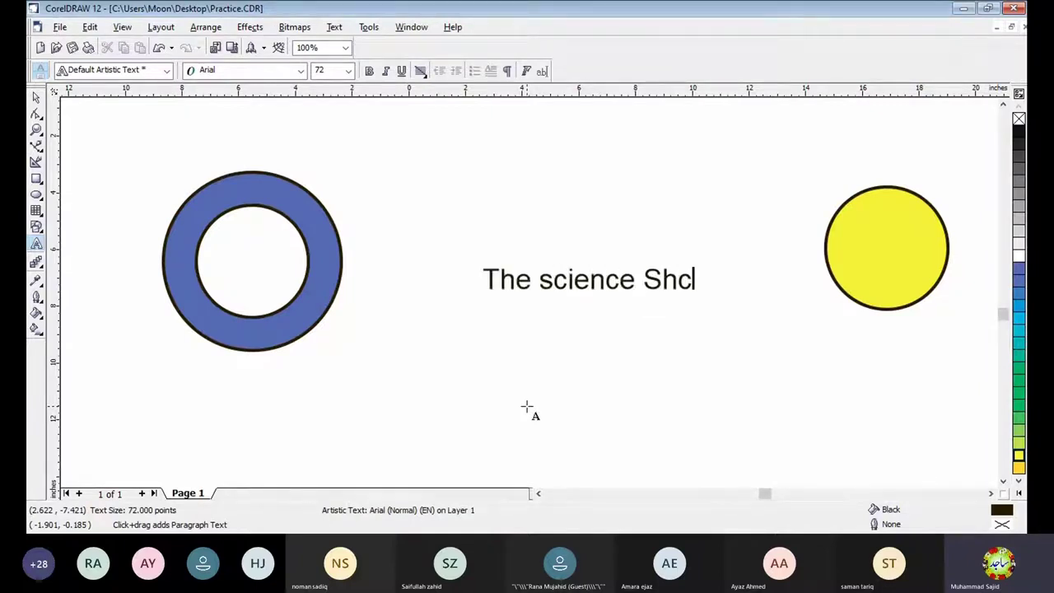
{"action": "key", "text": "BackSpace"}
{"action": "key", "text": "BackSpace"}
{"action": "type", "text": "chool System"}
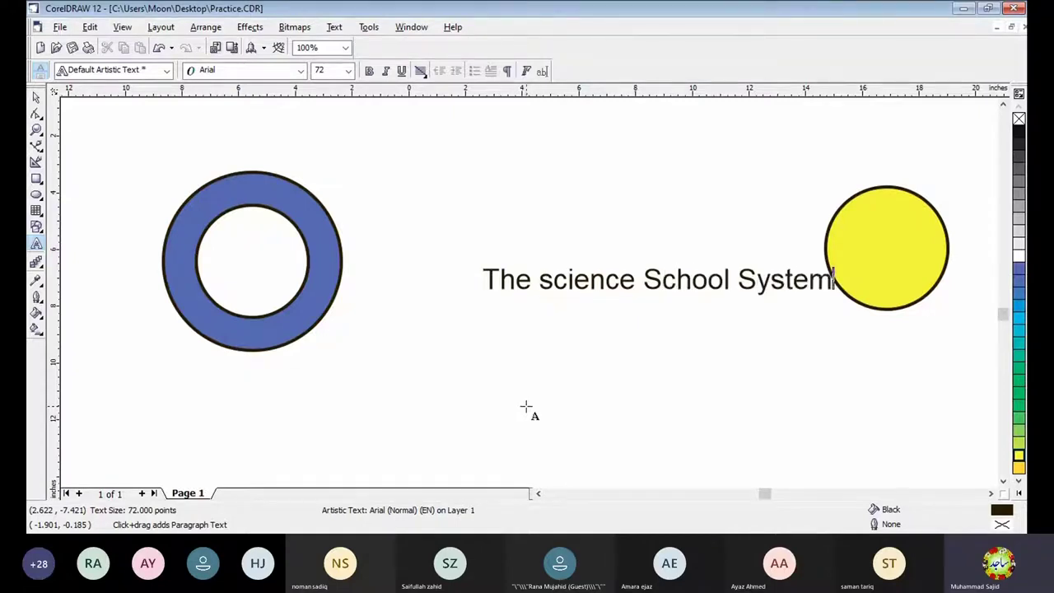
Step: Select the whole text line and format it as 48 pt Edwardian Script ITC
{"action": "triple_click", "coordinate": [667, 284]}
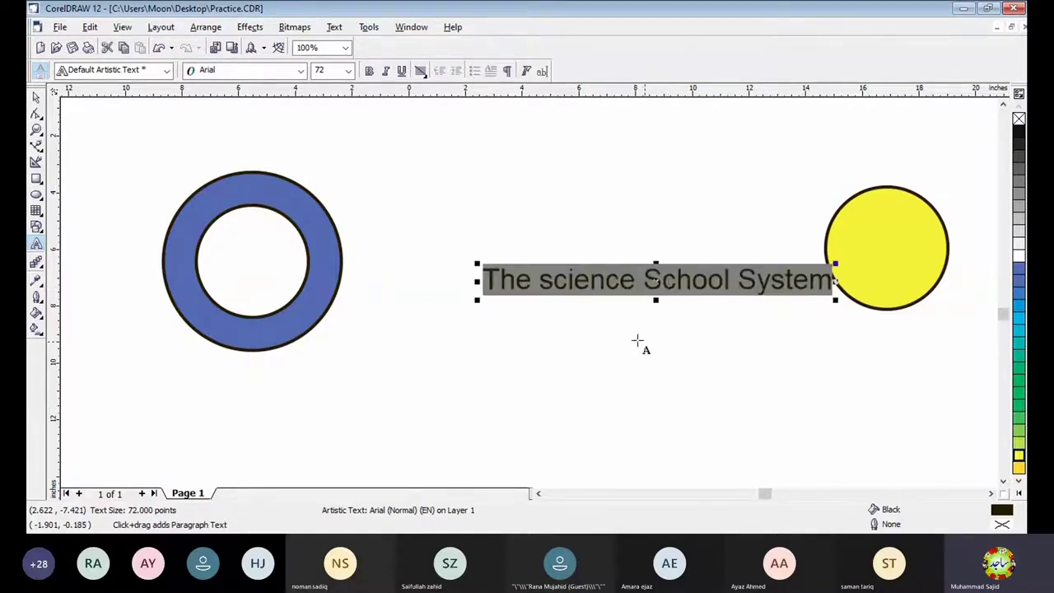
{"action": "left_click", "coordinate": [348, 71]}
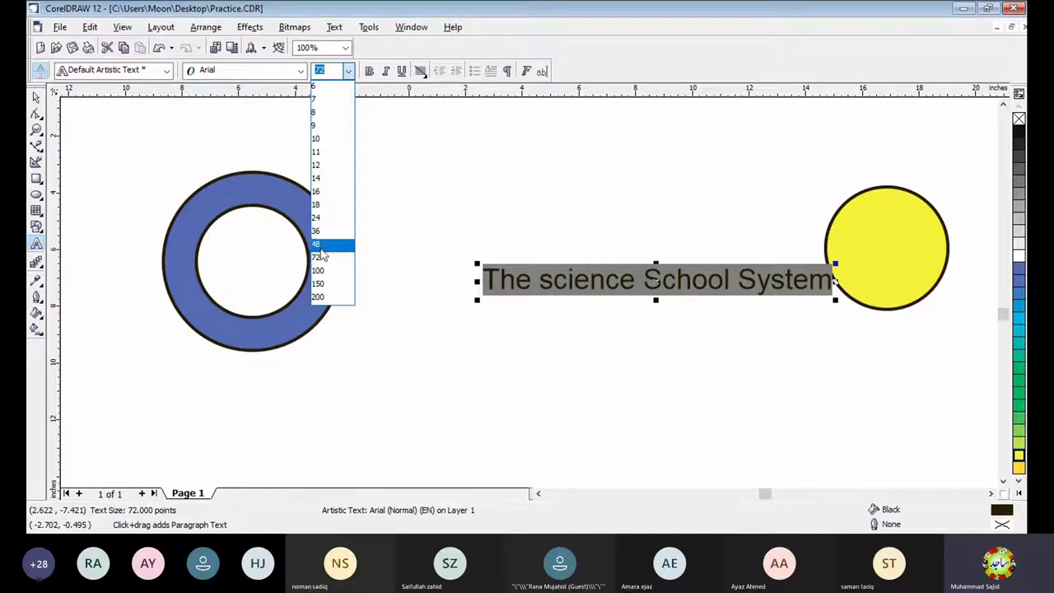
{"action": "left_click", "coordinate": [321, 246]}
{"action": "left_click", "coordinate": [301, 71]}
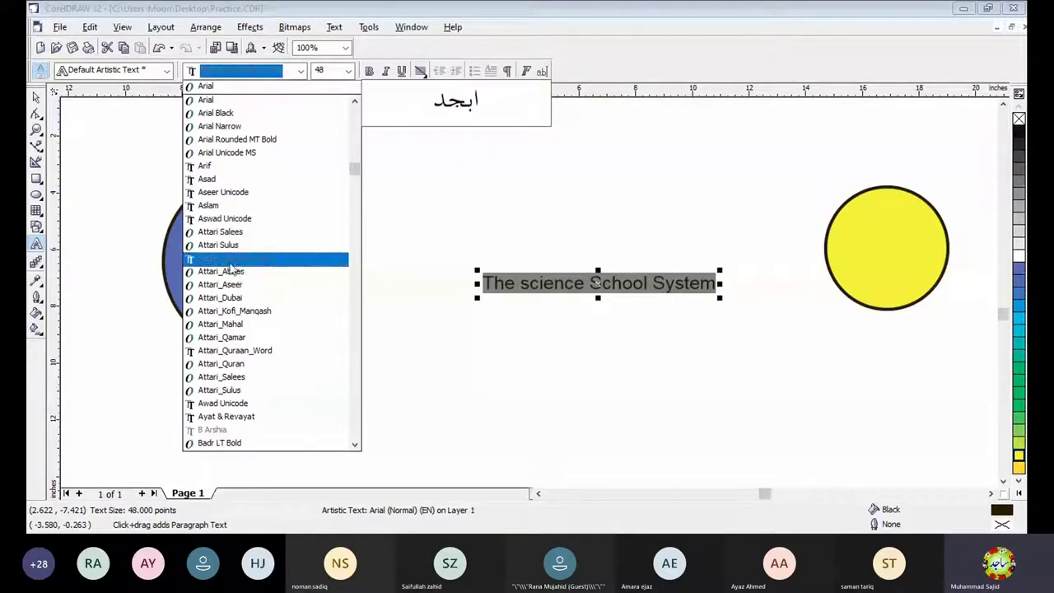
{"action": "scroll", "coordinate": [231, 247], "scroll_direction": "down", "scroll_amount": 15}
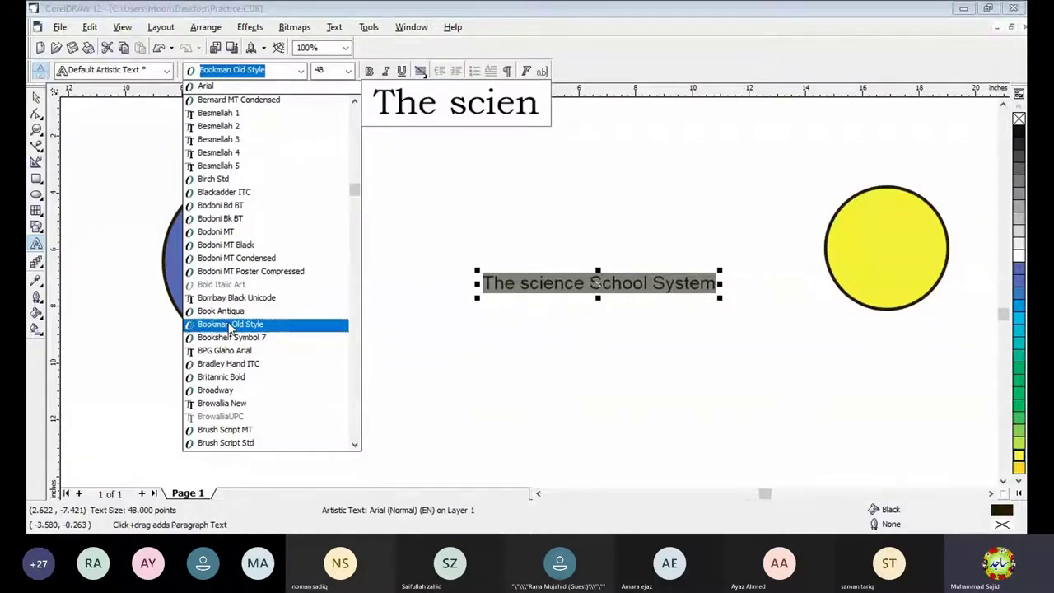
{"action": "scroll", "coordinate": [231, 328], "scroll_direction": "down", "scroll_amount": 8}
{"action": "scroll", "coordinate": [231, 327], "scroll_direction": "down", "scroll_amount": 3}
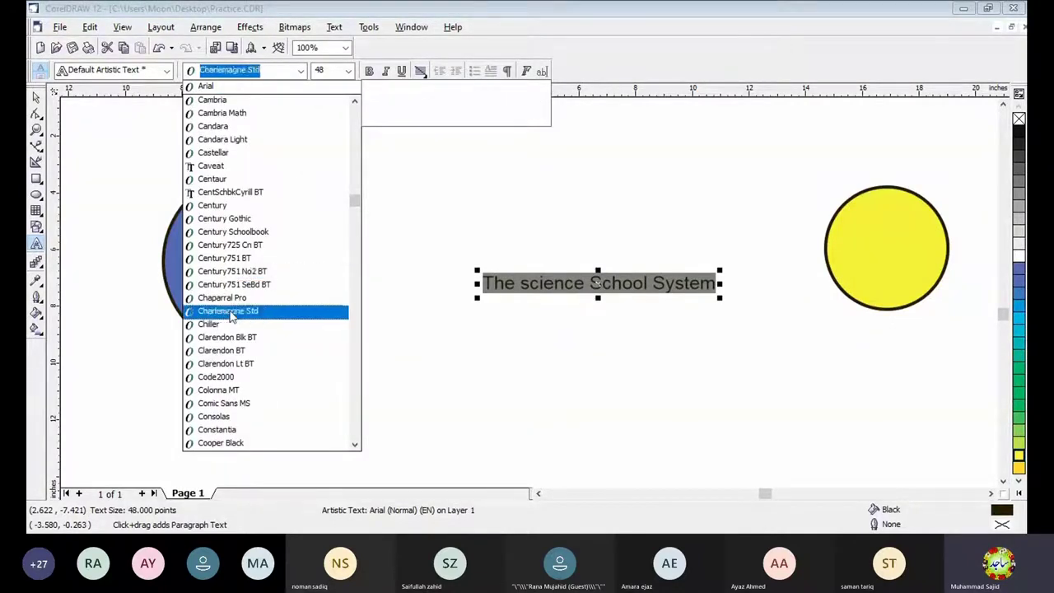
{"action": "scroll", "coordinate": [224, 351], "scroll_direction": "down", "scroll_amount": 2}
{"action": "scroll", "coordinate": [226, 358], "scroll_direction": "down", "scroll_amount": 9}
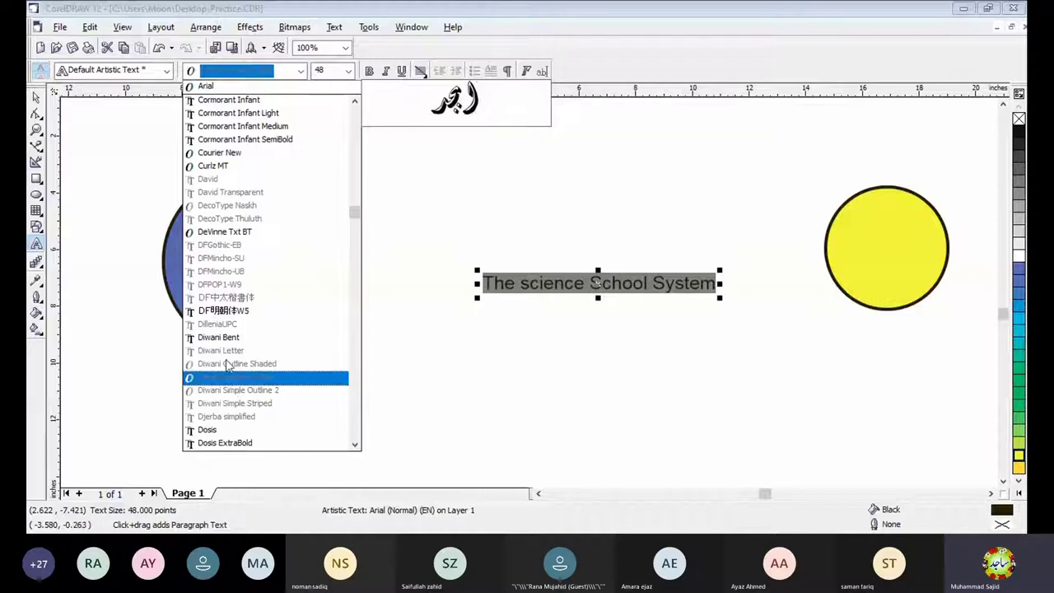
{"action": "scroll", "coordinate": [229, 364], "scroll_direction": "down", "scroll_amount": 5}
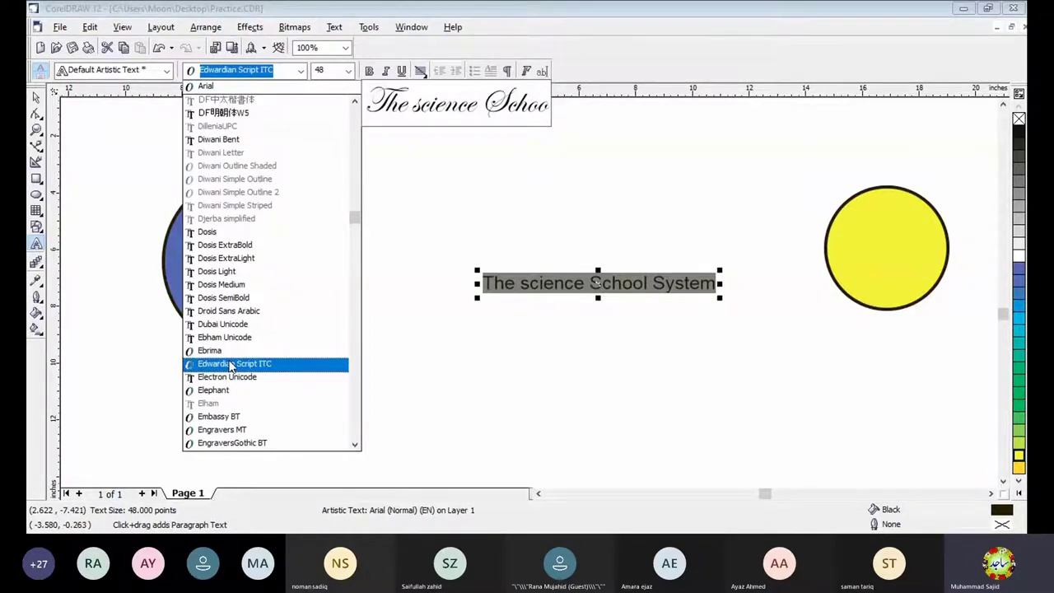
{"action": "left_click", "coordinate": [231, 363]}
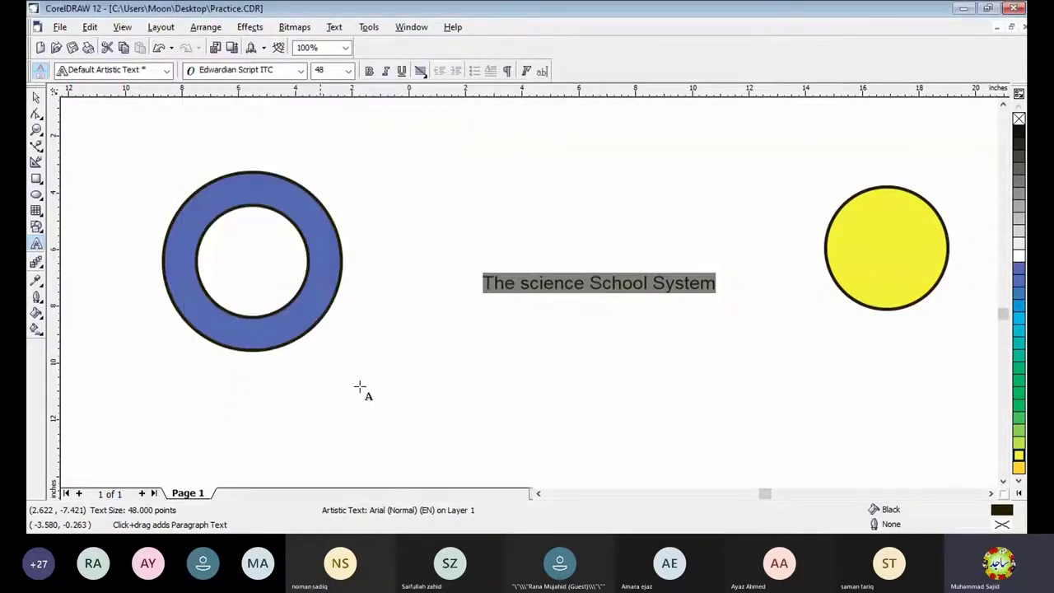
Step: Set the script text's size to 72 pt and finish editing it
{"action": "left_click", "coordinate": [348, 70]}
{"action": "left_click", "coordinate": [317, 244]}
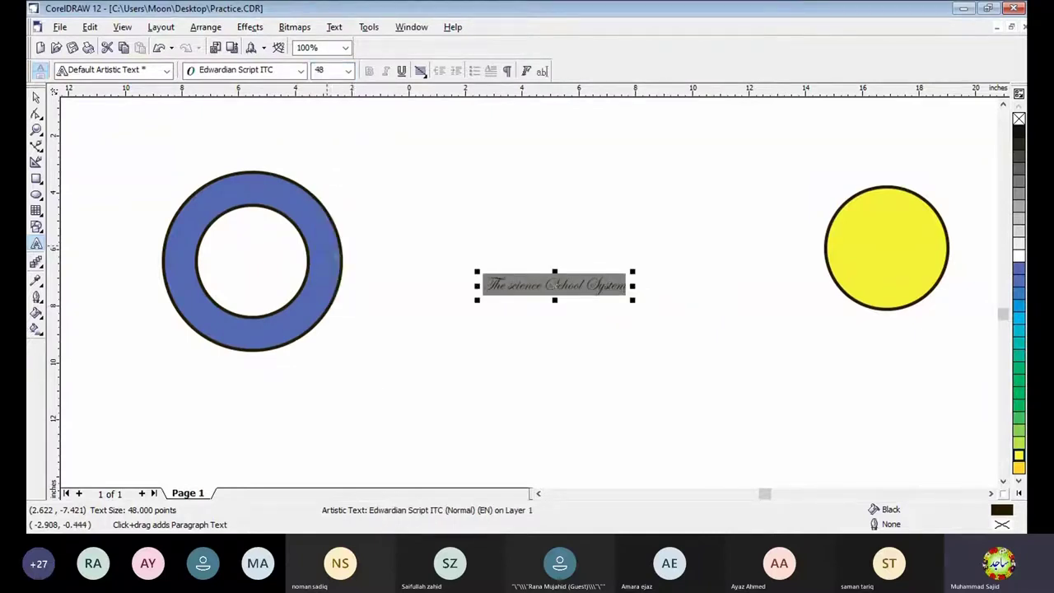
{"action": "left_click", "coordinate": [348, 70]}
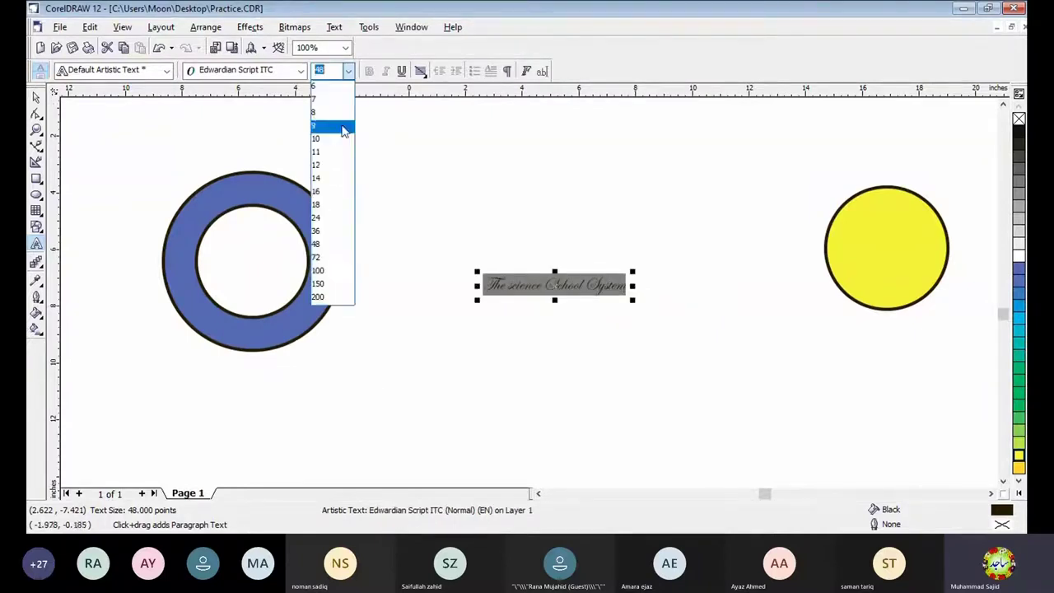
{"action": "left_click", "coordinate": [327, 260]}
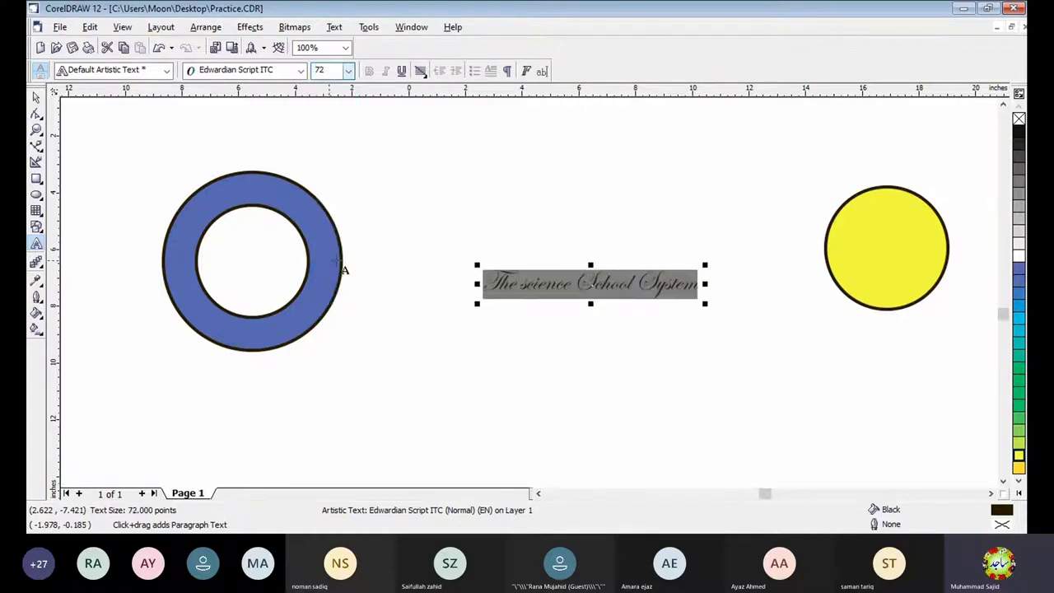
{"action": "key", "text": "ctrl+space"}
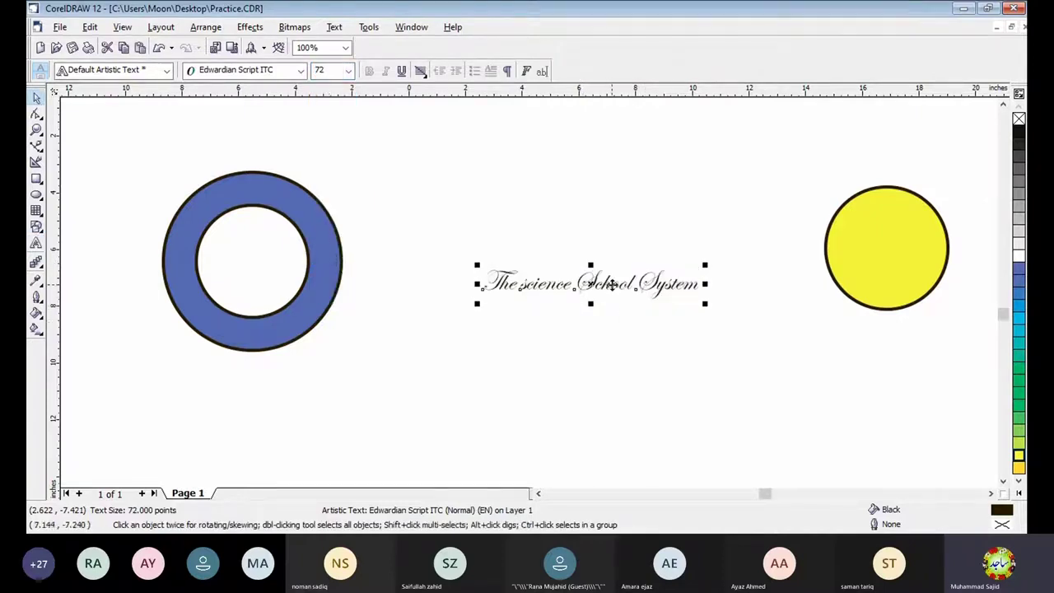
{"action": "left_click", "coordinate": [612, 284]}
{"action": "left_click", "coordinate": [605, 317]}
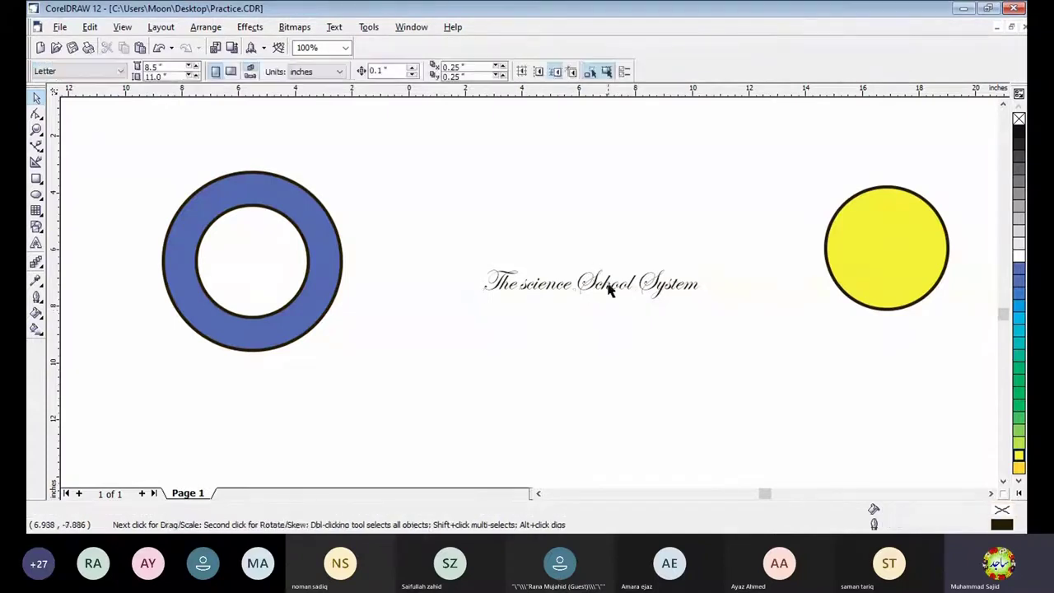
Step: Fit the text "The science School System" to the outer edge of the blue ring
{"action": "left_click", "coordinate": [609, 287]}
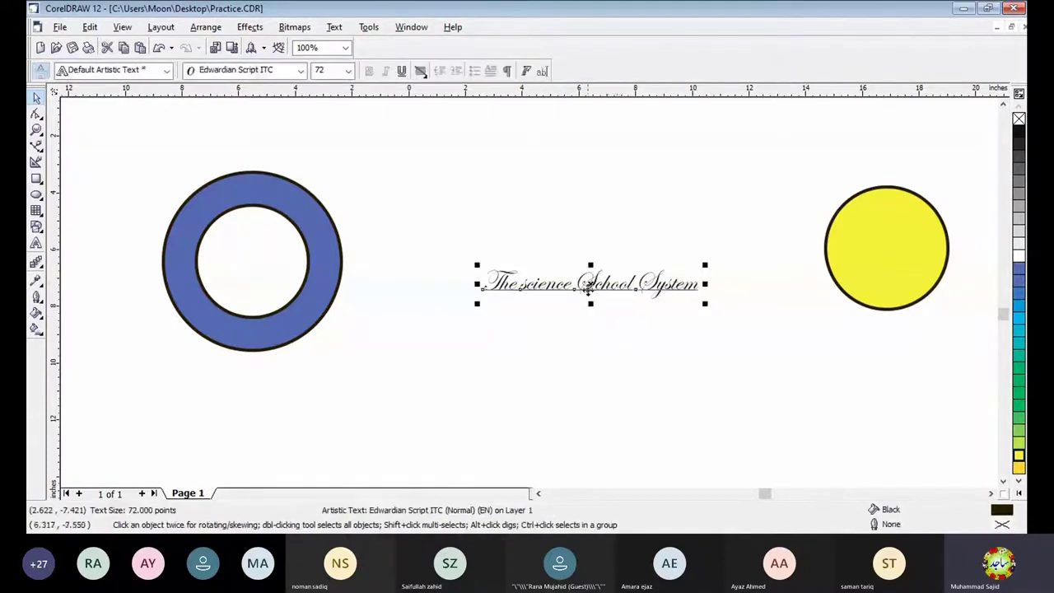
{"action": "left_click", "coordinate": [334, 27]}
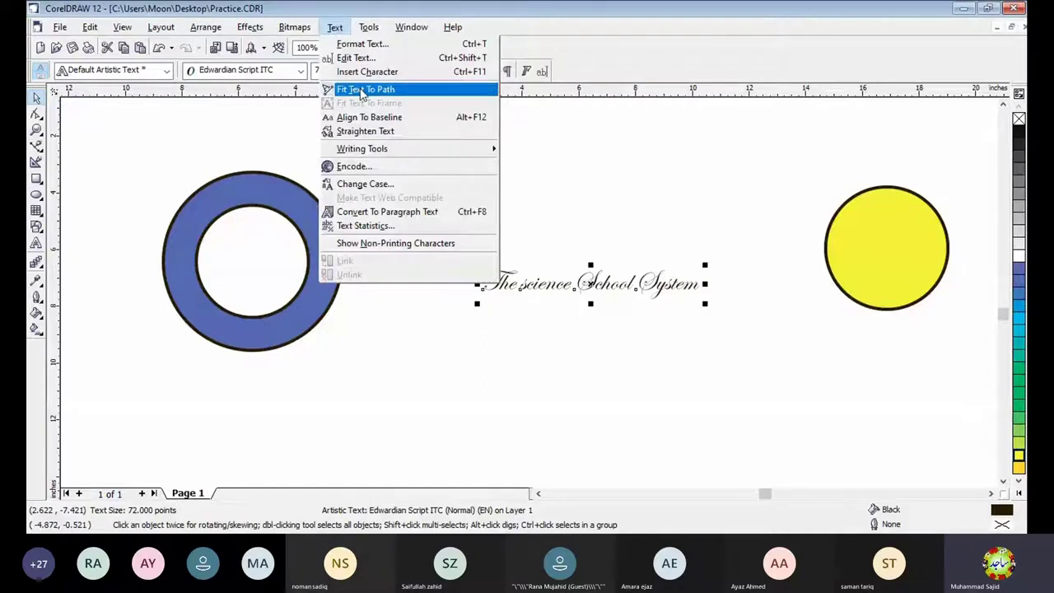
{"action": "left_click", "coordinate": [361, 91]}
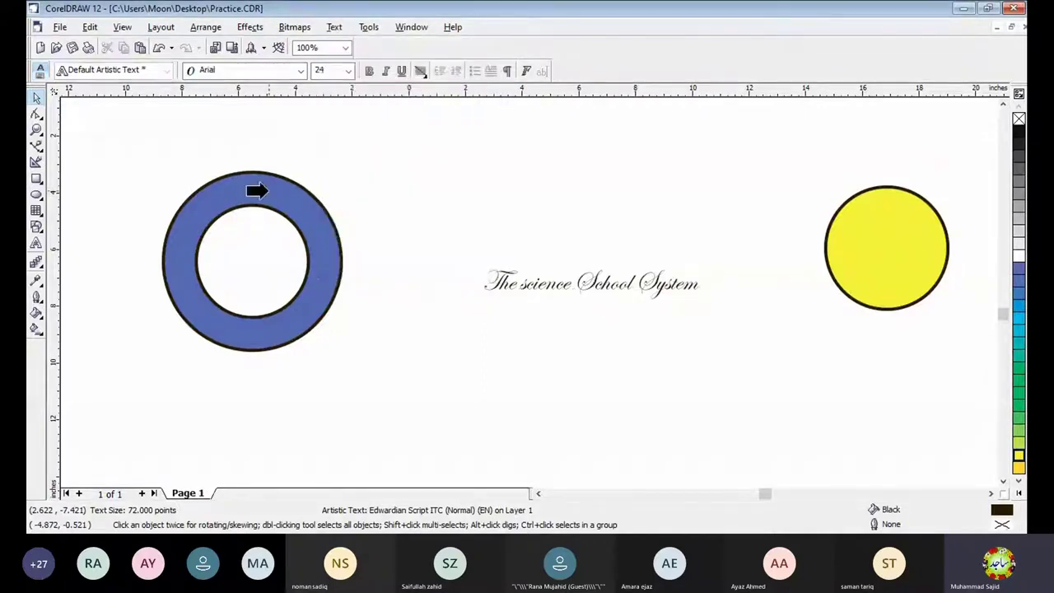
{"action": "left_click", "coordinate": [194, 184]}
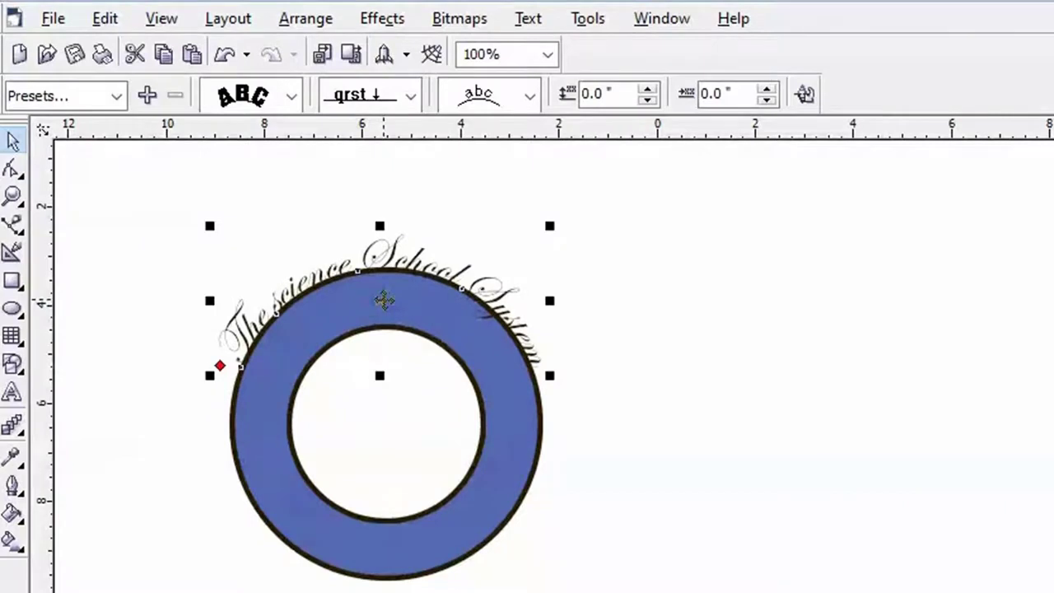
Step: Reposition the fitted text around the ring's upper edge, about 0.17 inches from the path with a horizontal offset of about 20.24 inches
{"action": "left_click", "coordinate": [373, 261]}
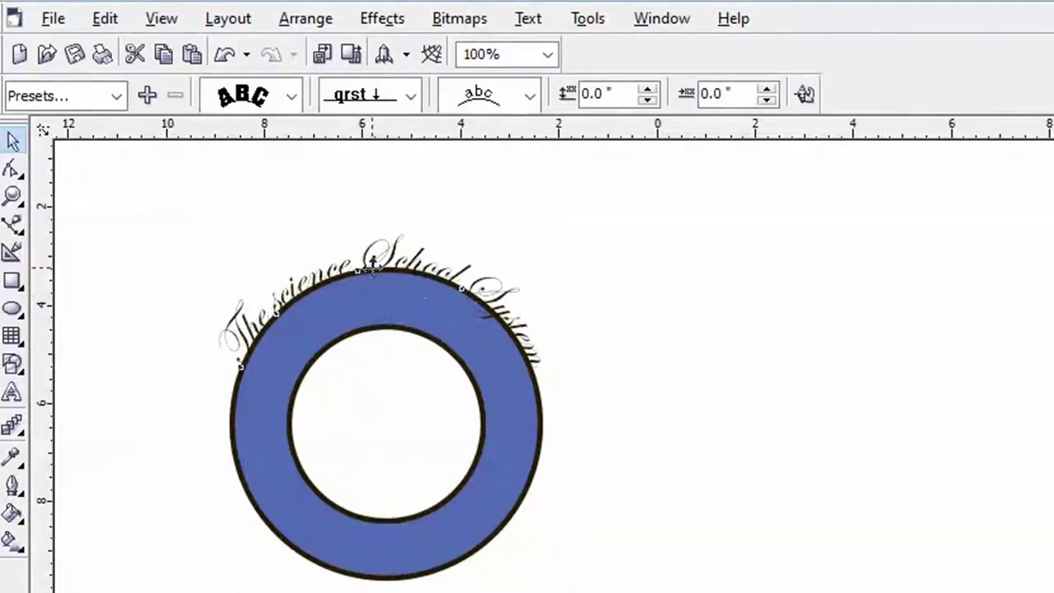
{"action": "left_click_drag", "start_coordinate": [373, 262], "coordinate": [535, 322]}
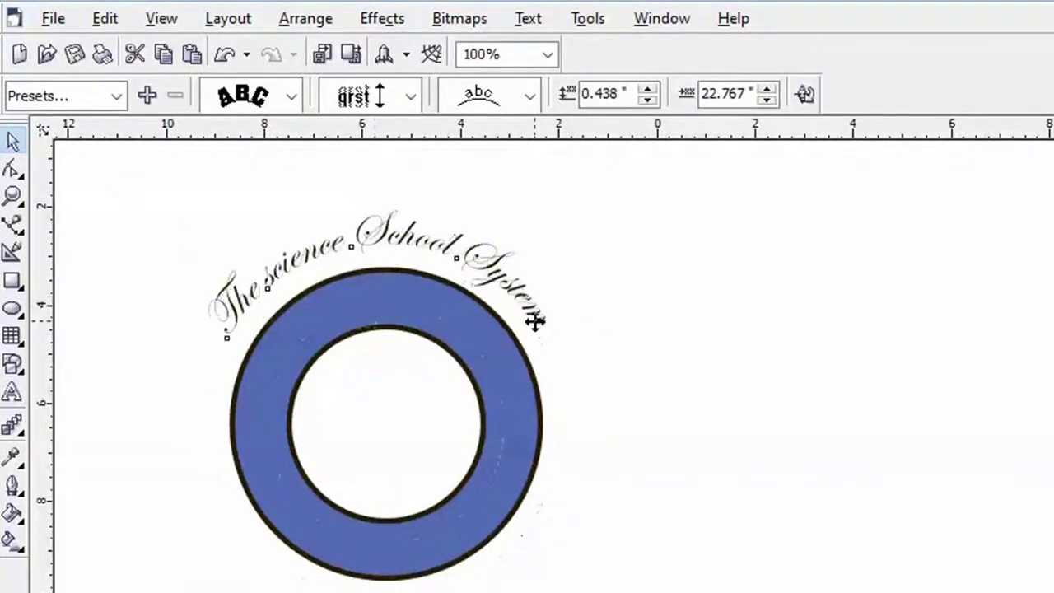
{"action": "left_click_drag", "start_coordinate": [360, 231], "coordinate": [367, 311]}
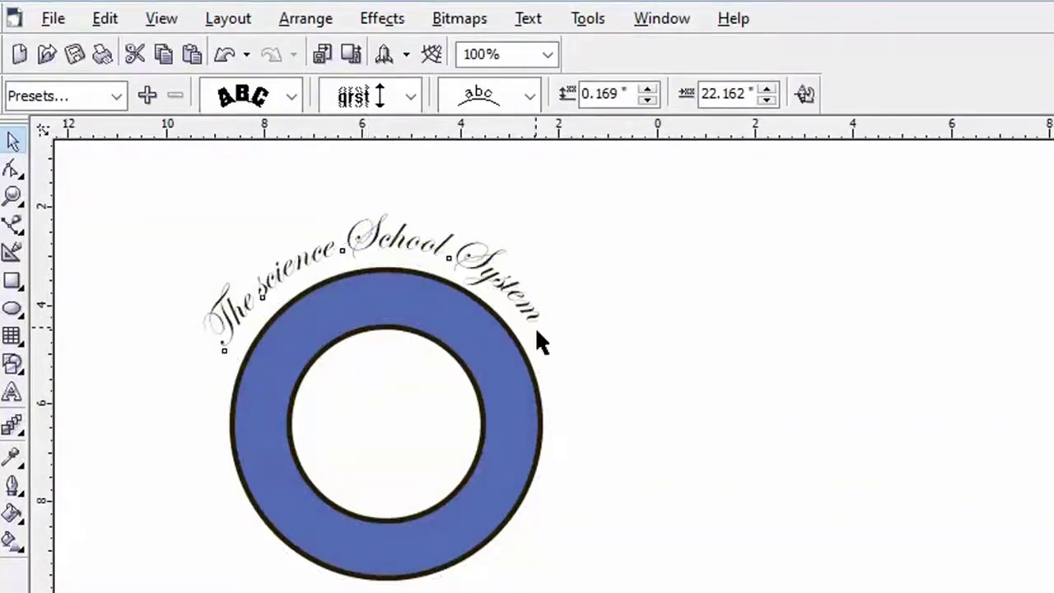
{"action": "left_click", "coordinate": [536, 329]}
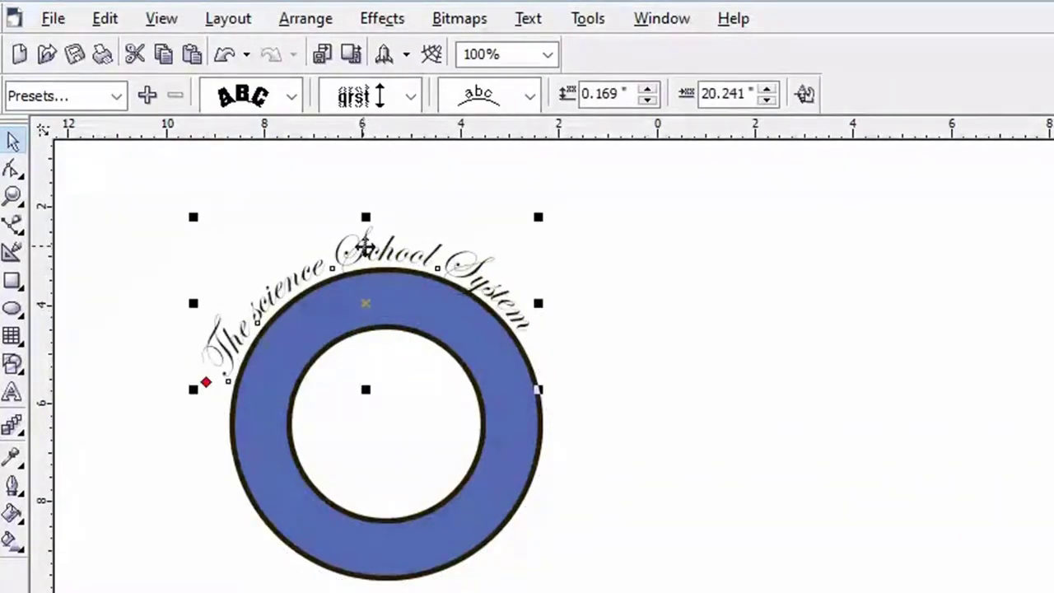
Step: Move the script text inside the ring's upper band, about -0.87 inches from the path with about -0.51 inches offset, and colour it yellow
{"action": "left_click_drag", "start_coordinate": [365, 247], "coordinate": [367, 313]}
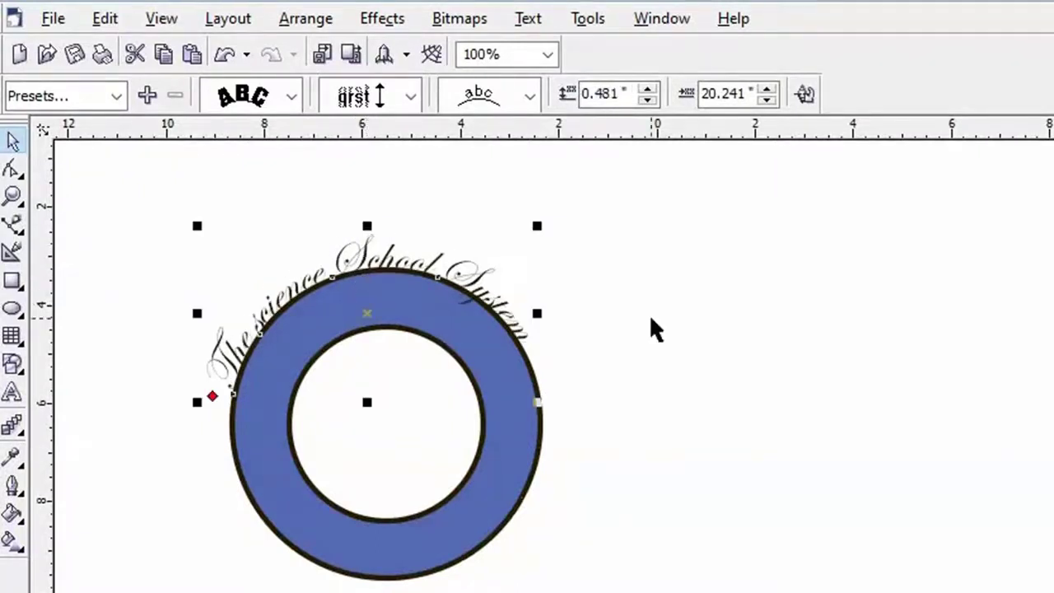
{"action": "left_click", "coordinate": [370, 259]}
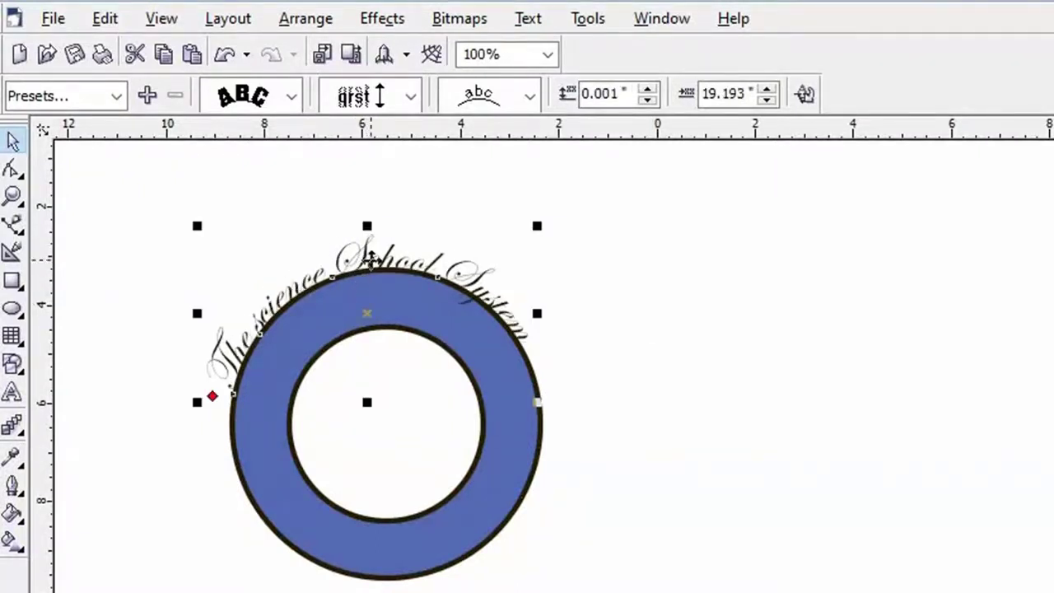
{"action": "left_click_drag", "start_coordinate": [348, 263], "coordinate": [375, 372]}
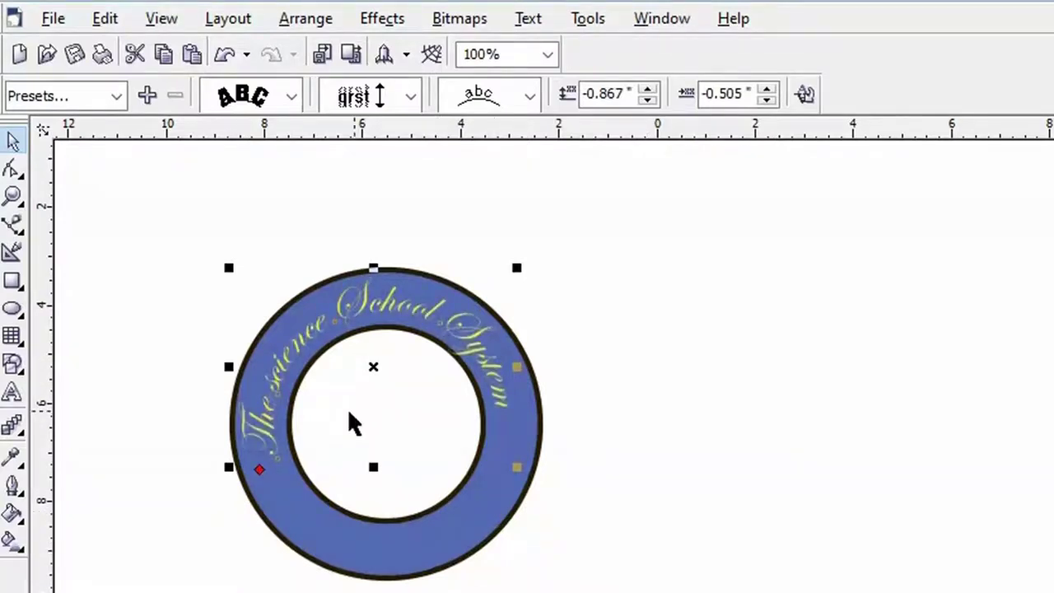
{"action": "scroll", "coordinate": [158, 270], "scroll_direction": "up", "scroll_amount": 1}
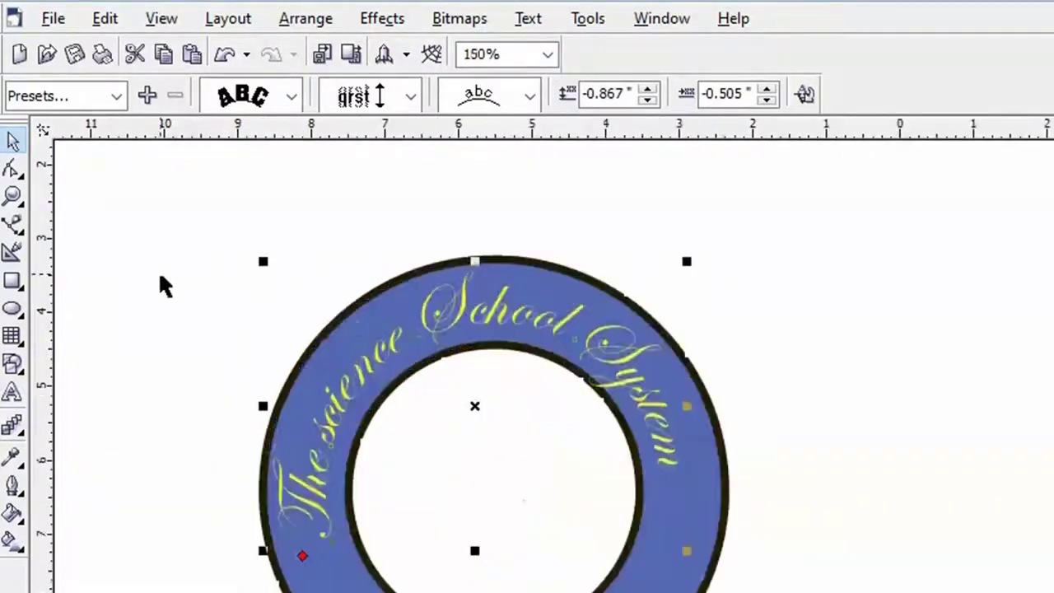
{"action": "scroll", "coordinate": [160, 276], "scroll_direction": "down", "scroll_amount": 1}
{"action": "scroll", "coordinate": [160, 276], "scroll_direction": "up", "scroll_amount": 1}
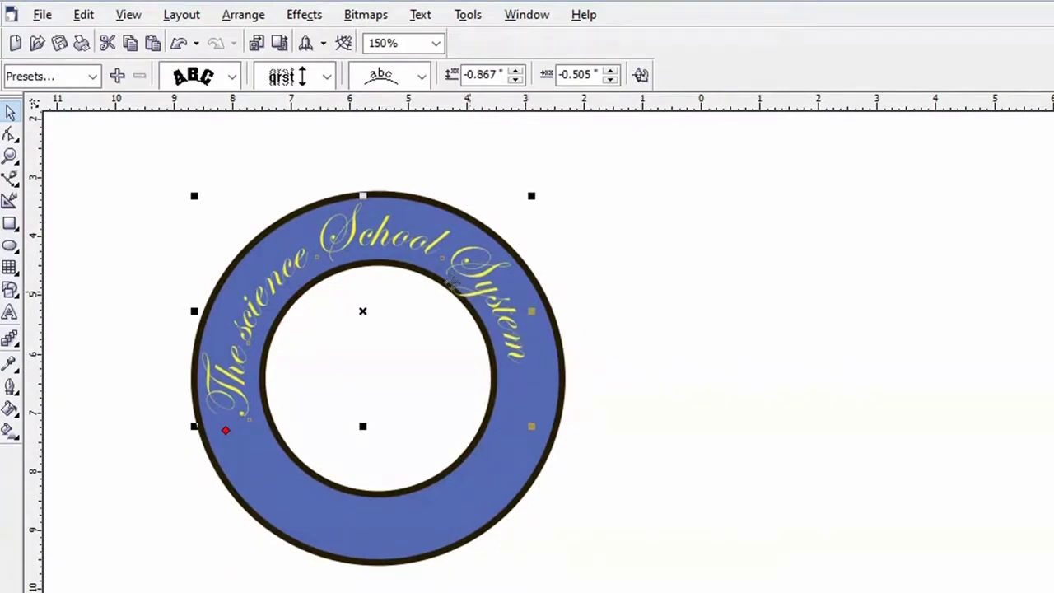
Step: Fine-tune the yellow text to -0.817 inches distance from path and -0.205 inches horizontal offset, and deselect it
{"action": "left_click", "coordinate": [515, 79]}
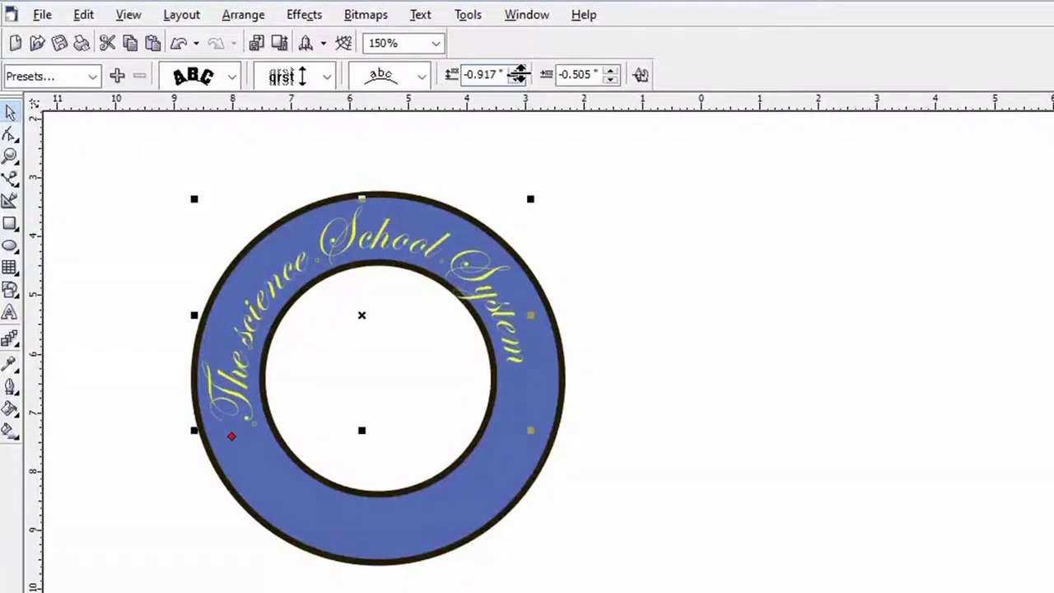
{"action": "left_click", "coordinate": [515, 71]}
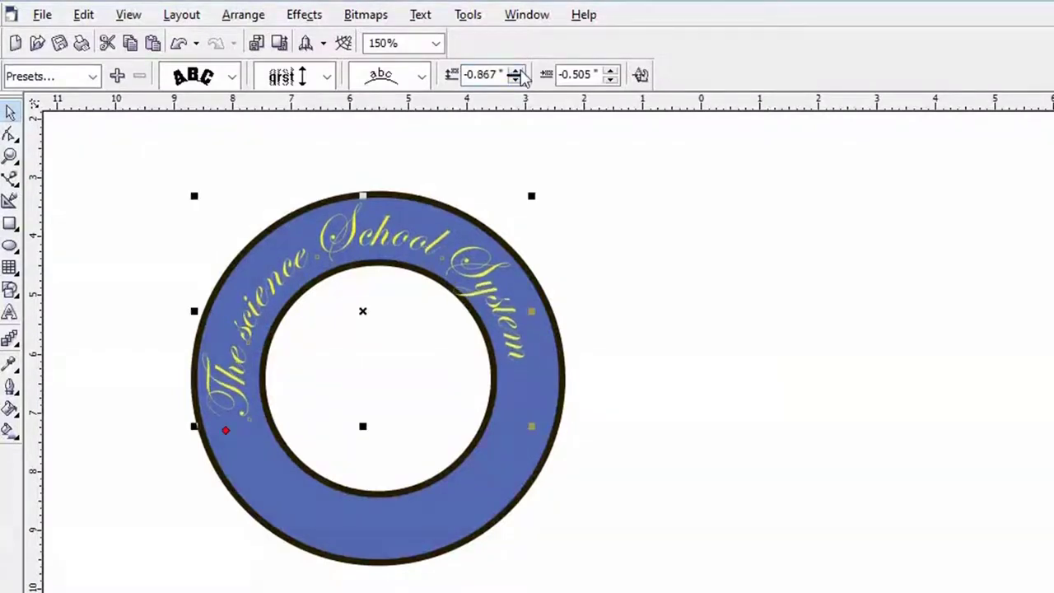
{"action": "left_click", "coordinate": [516, 71]}
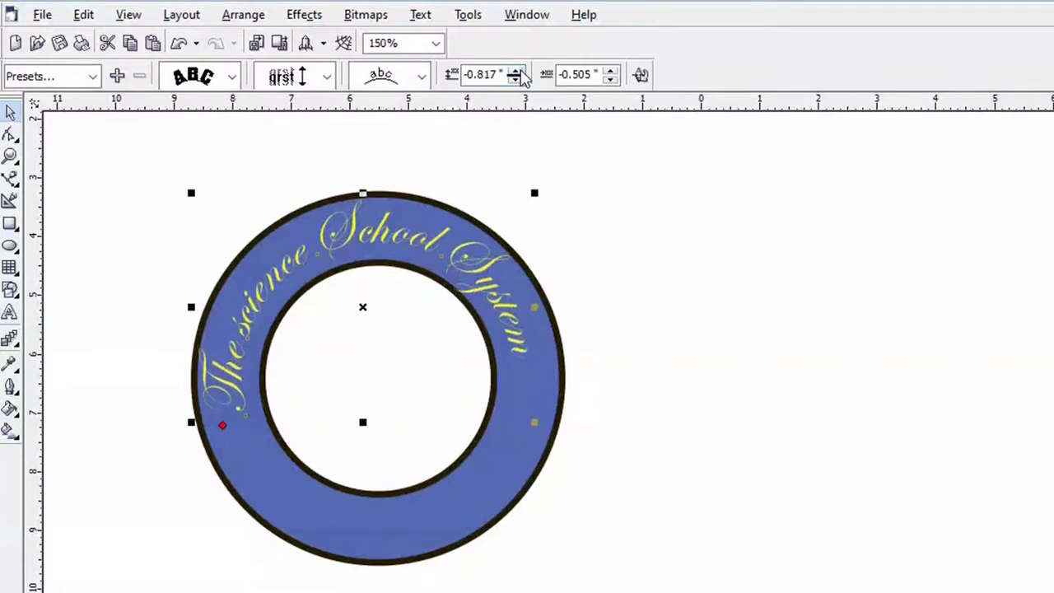
{"action": "left_click", "coordinate": [610, 79]}
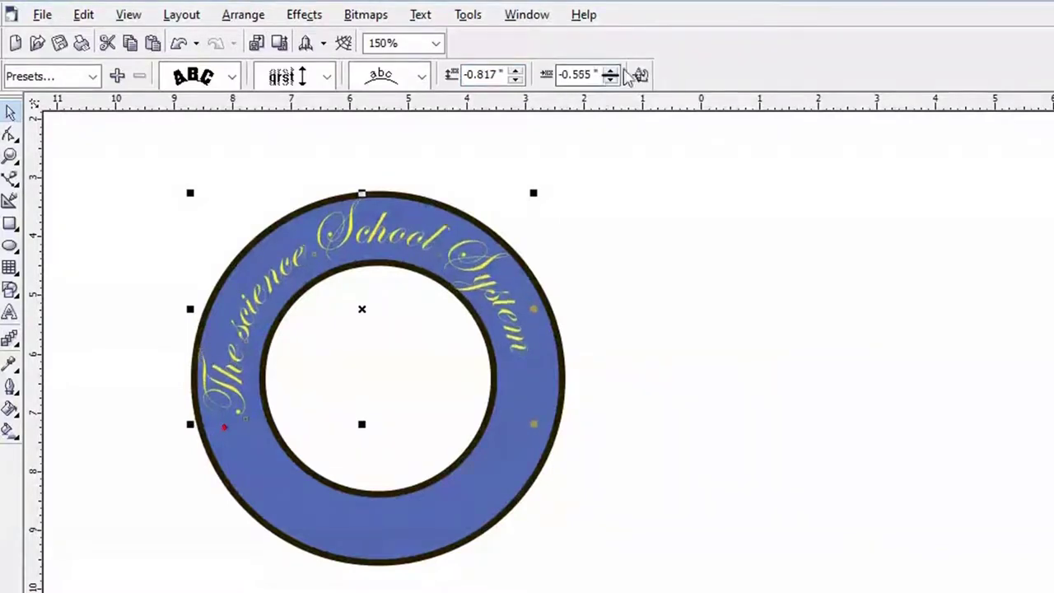
{"action": "left_click", "coordinate": [610, 71]}
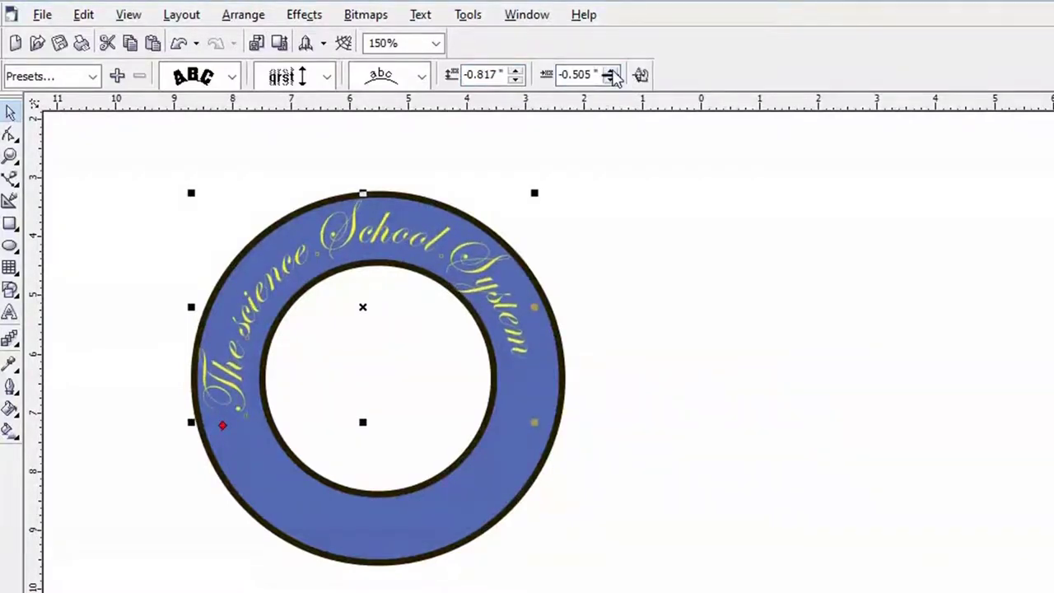
{"action": "left_click", "coordinate": [611, 71]}
{"action": "left_click", "coordinate": [610, 71]}
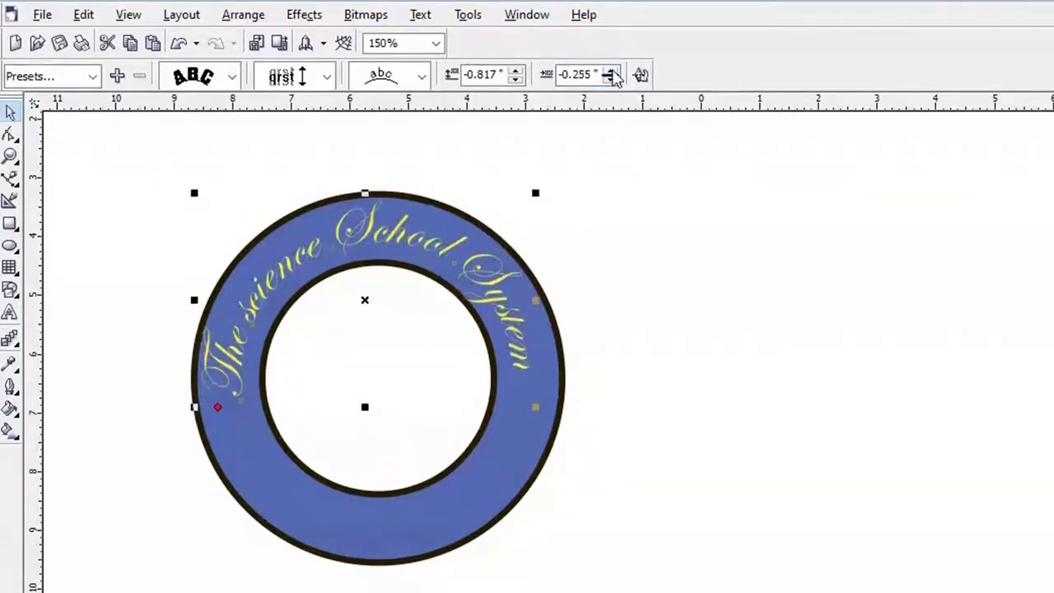
{"action": "left_click", "coordinate": [611, 71]}
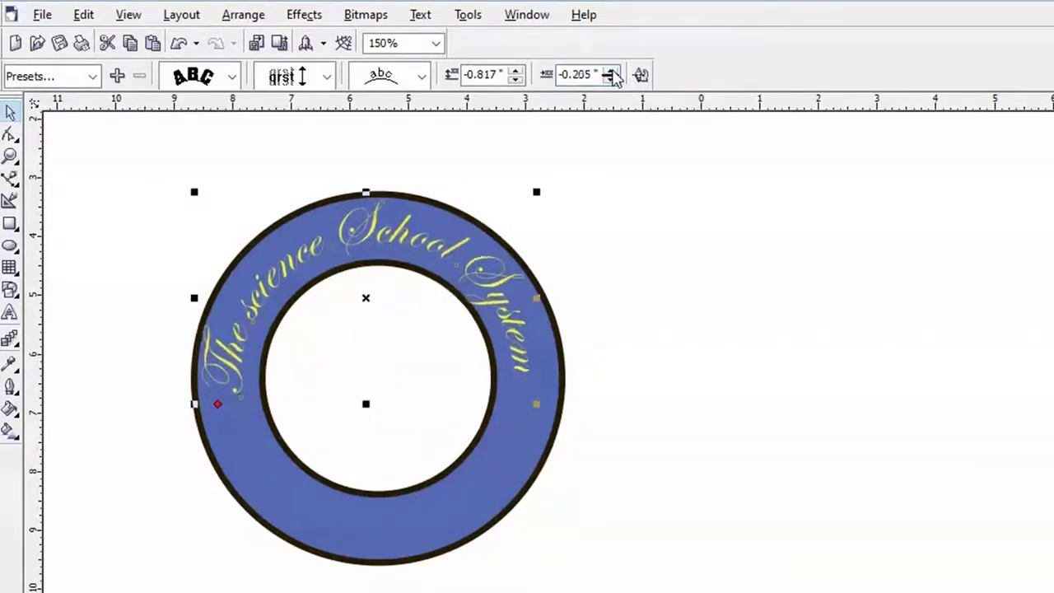
{"action": "left_click", "coordinate": [740, 467]}
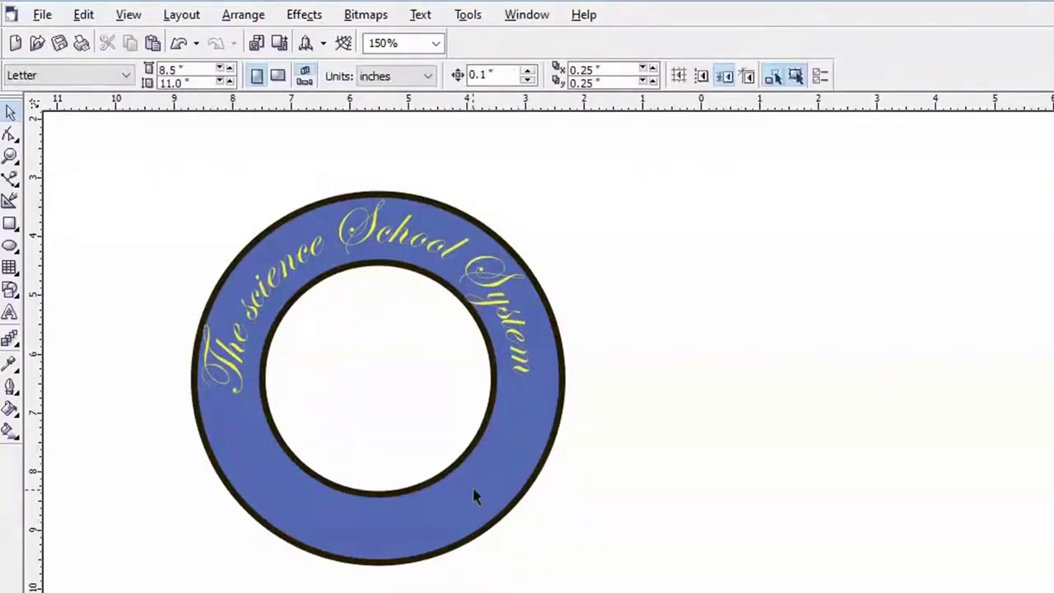
{"action": "left_click", "coordinate": [10, 312]}
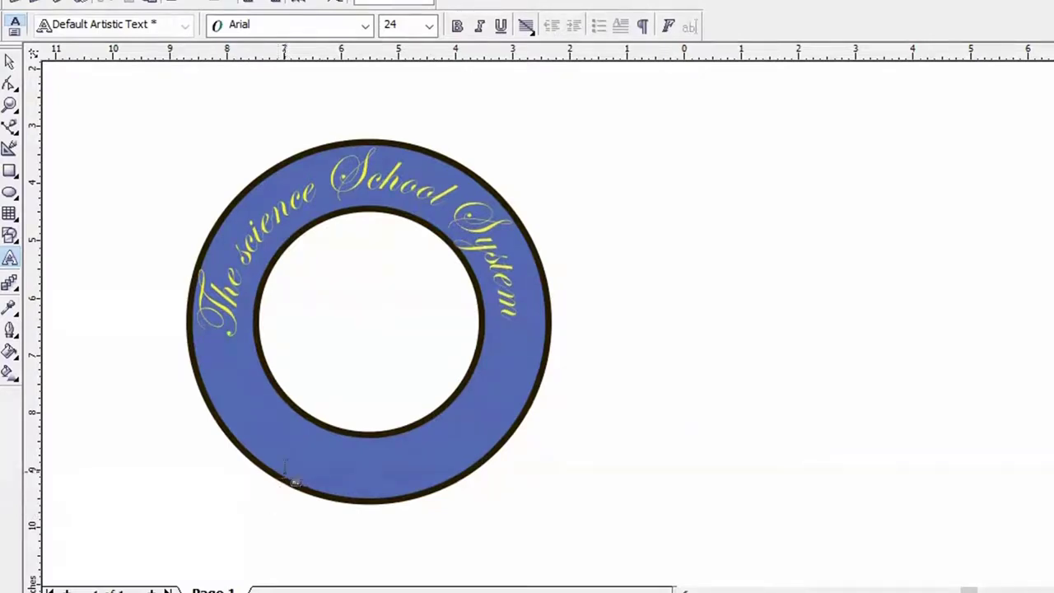
{"action": "left_click", "coordinate": [284, 465]}
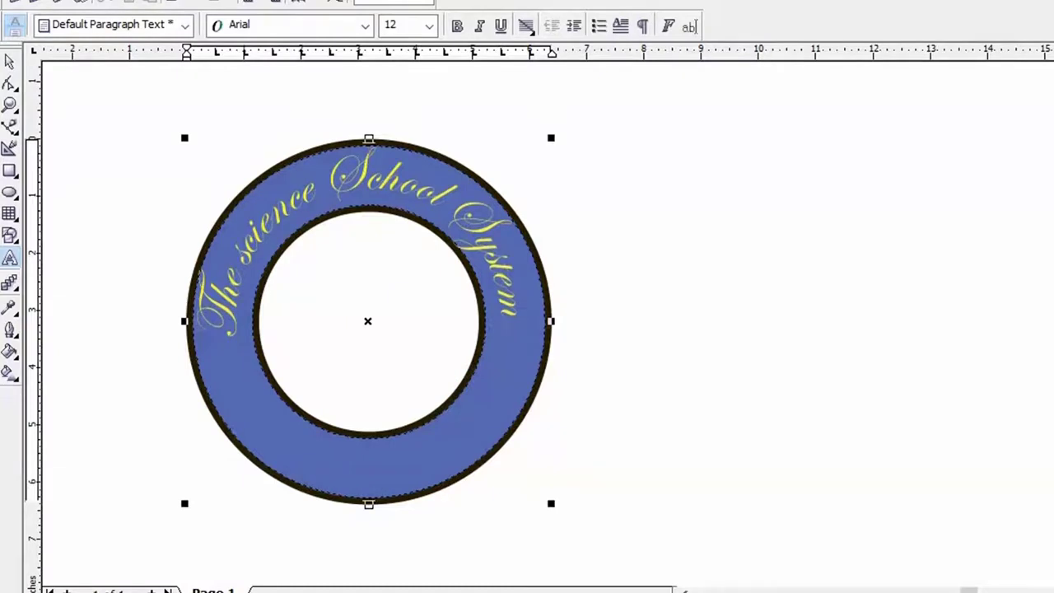
{"action": "key", "text": "Escape"}
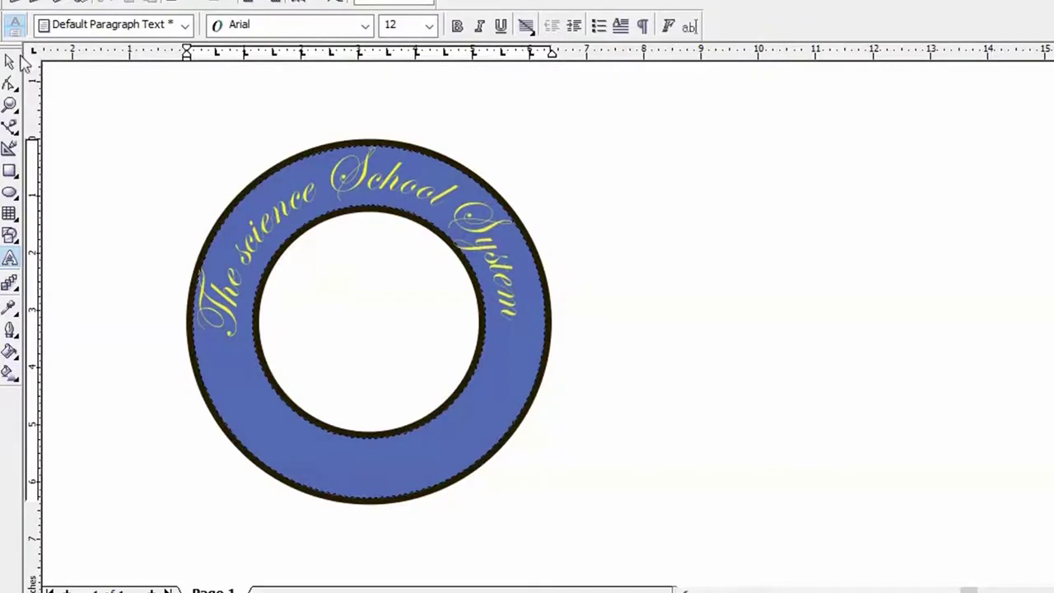
{"action": "left_click", "coordinate": [8, 61]}
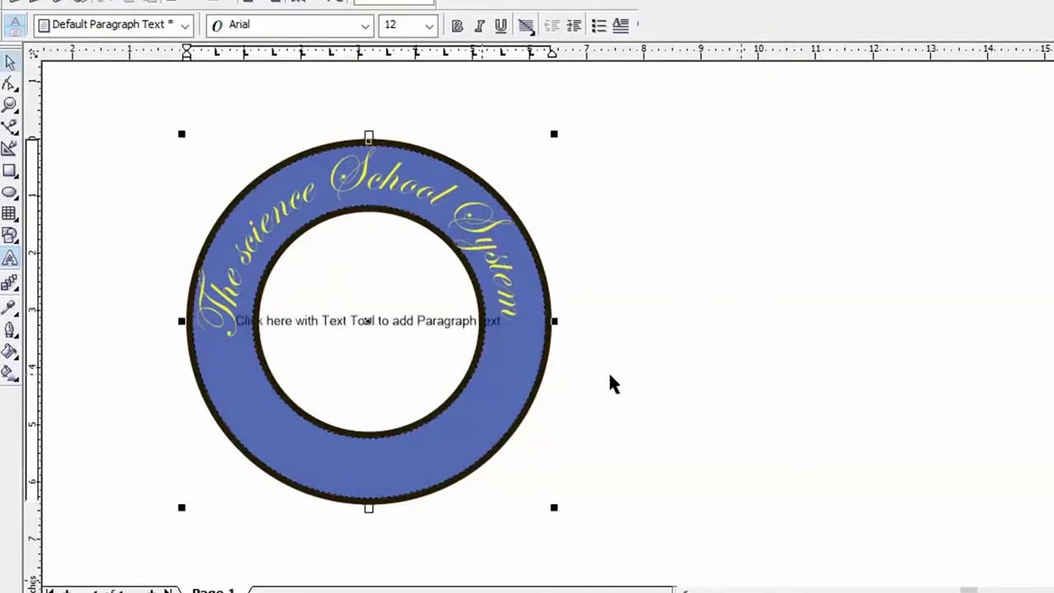
{"action": "left_click", "coordinate": [381, 271]}
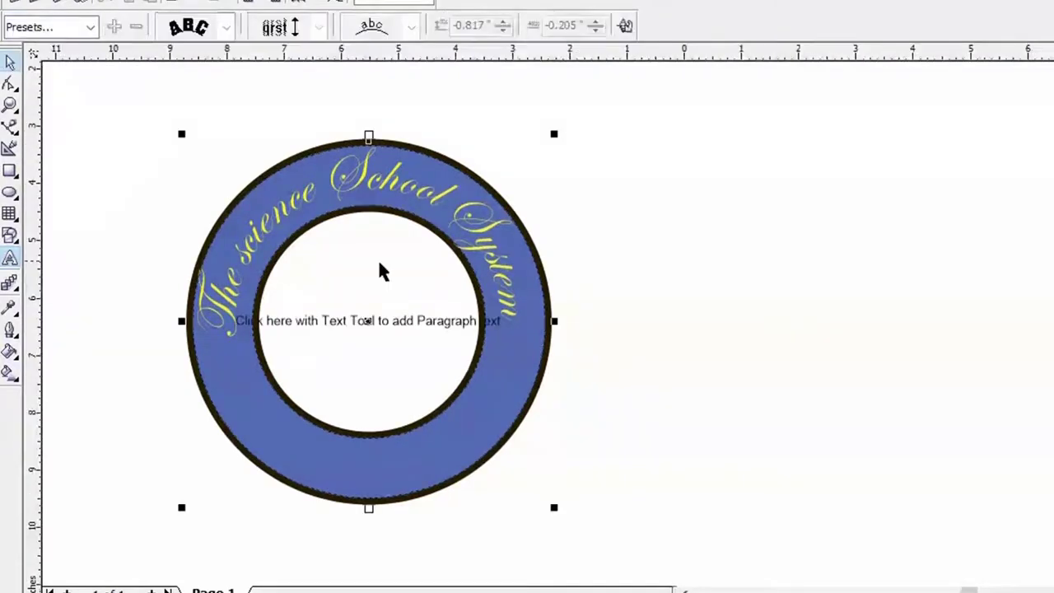
{"action": "left_click", "coordinate": [630, 349]}
{"action": "key", "text": "ctrl+z"}
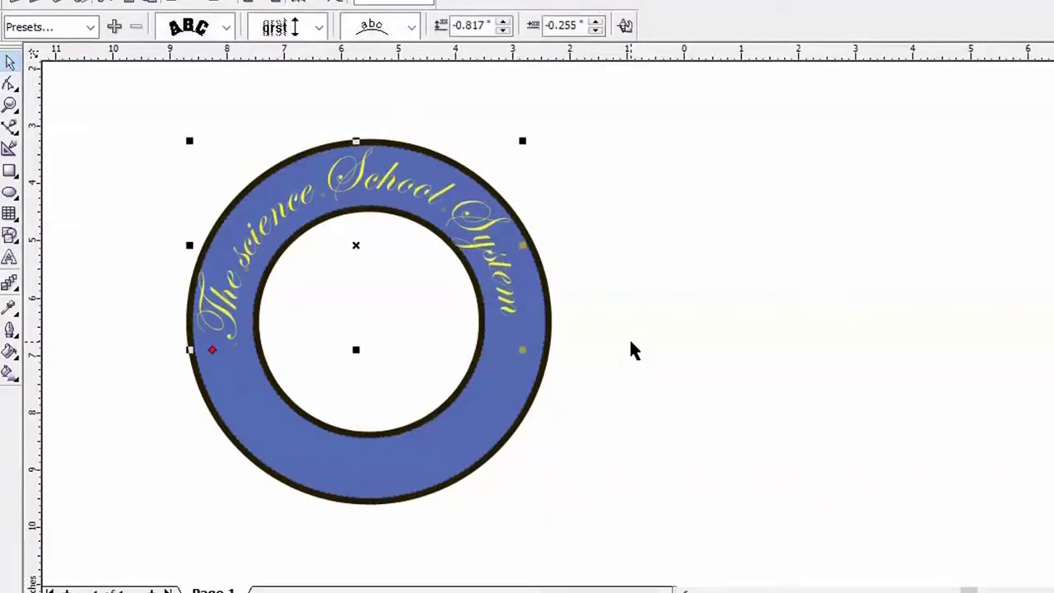
{"action": "left_click", "coordinate": [652, 360]}
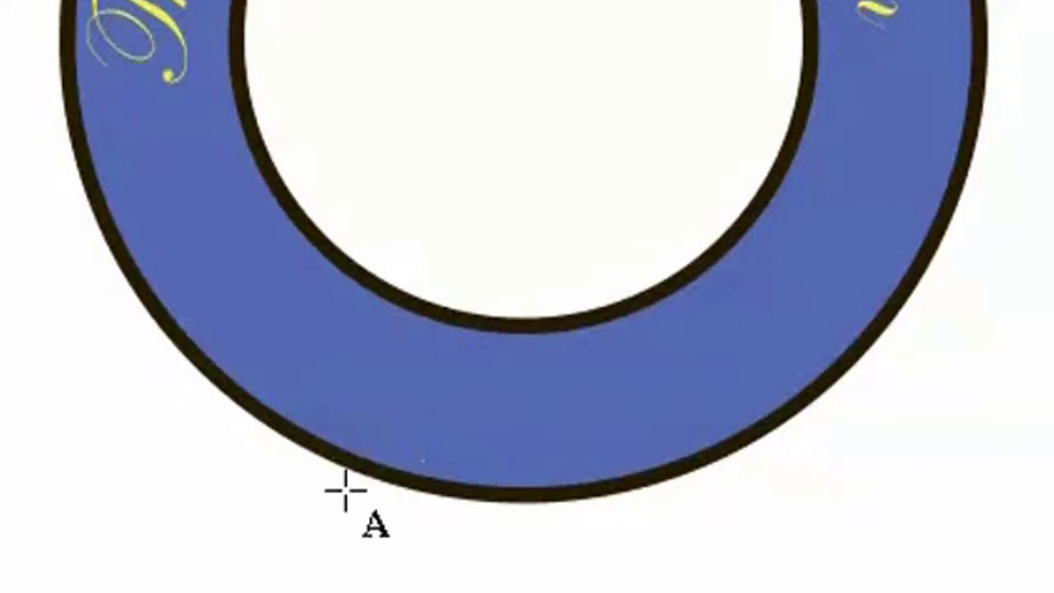
Step: Add the text "Nankana Sahib" directly on the ring's lower outer edge
{"action": "left_click", "coordinate": [303, 436]}
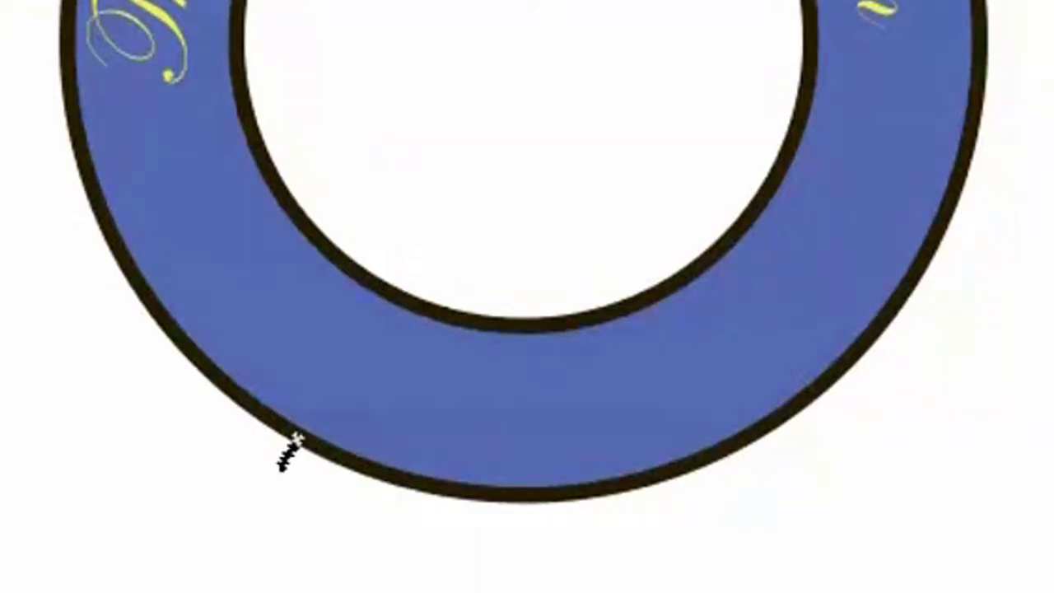
{"action": "left_click", "coordinate": [295, 438]}
{"action": "type", "text": "N"}
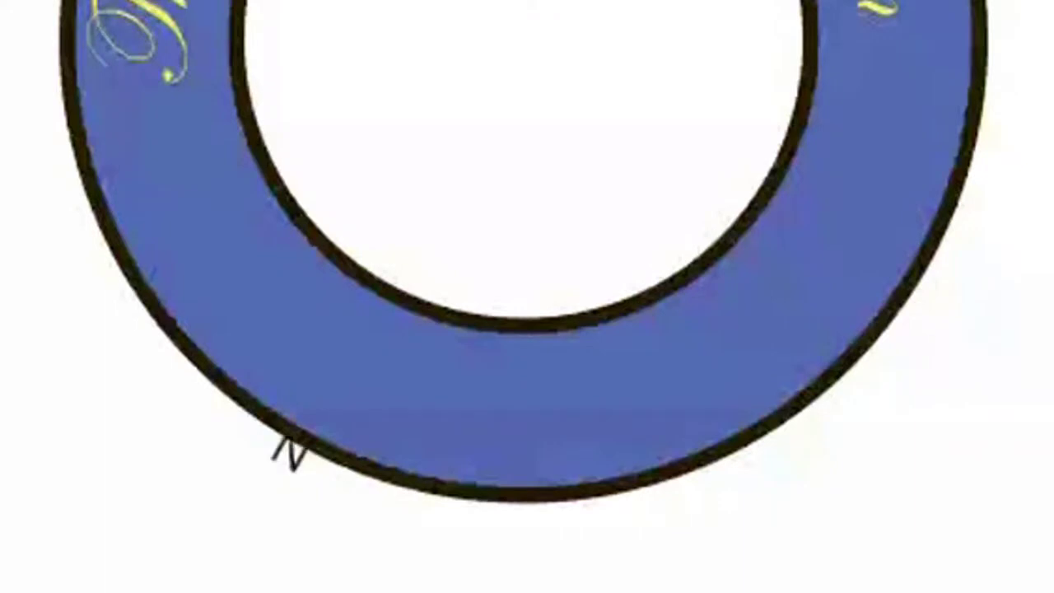
{"action": "type", "text": "an"}
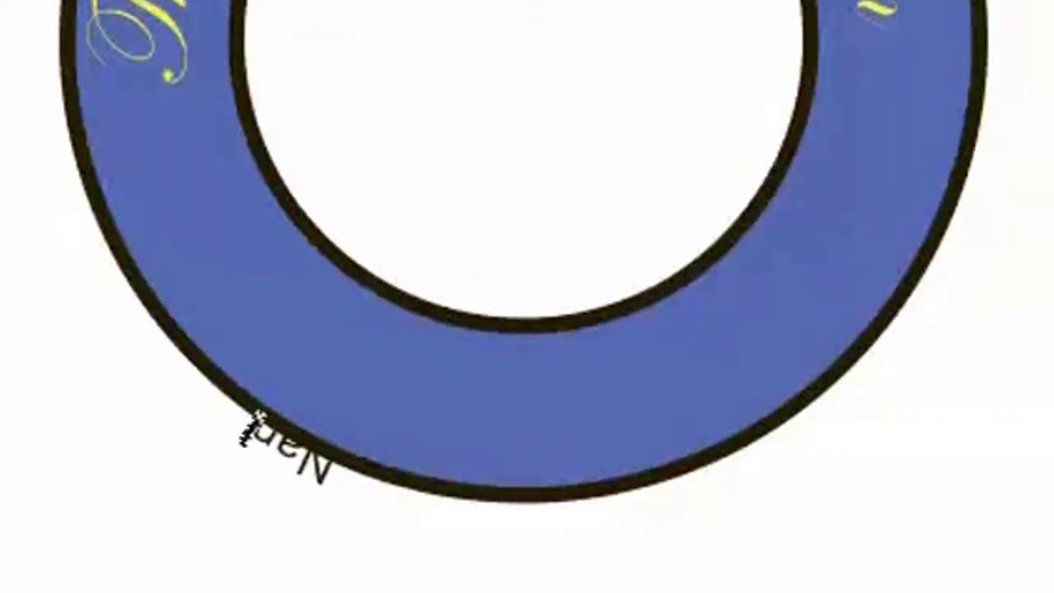
{"action": "type", "text": "kana"}
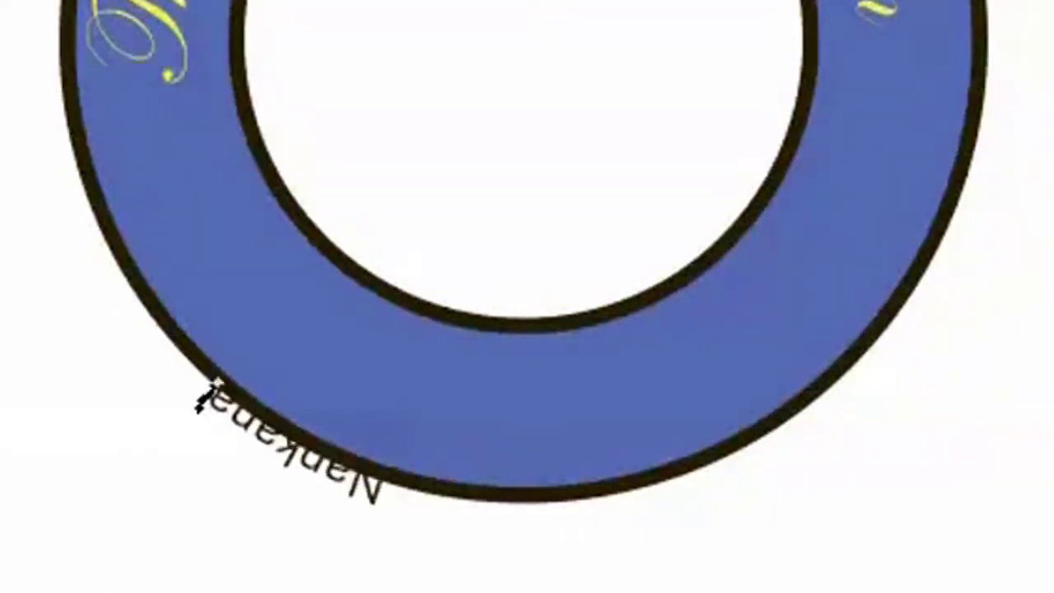
{"action": "type", "text": " Sahi"}
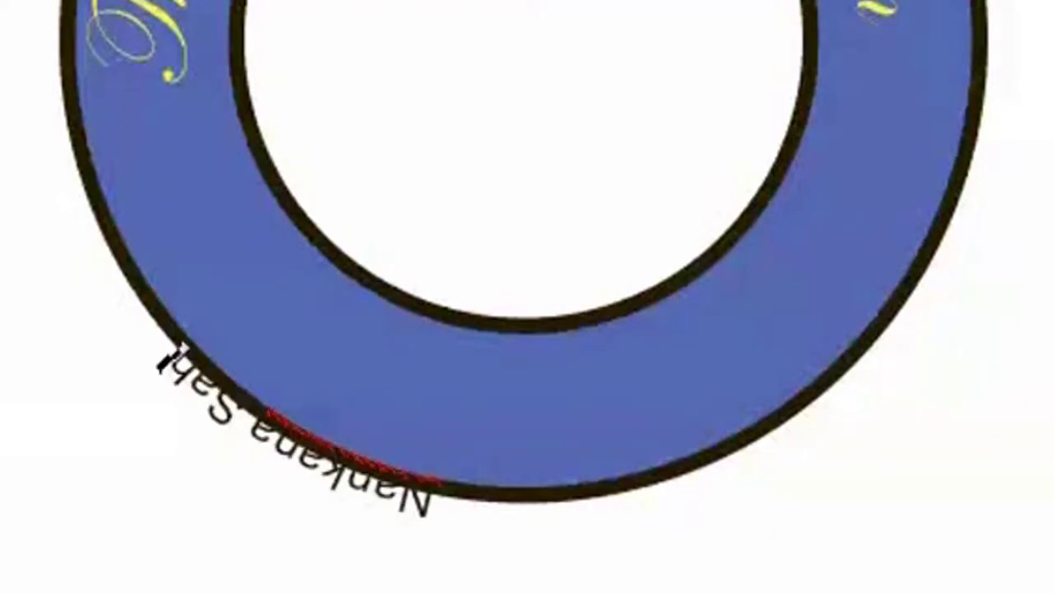
{"action": "type", "text": "b"}
{"action": "key", "text": "Escape"}
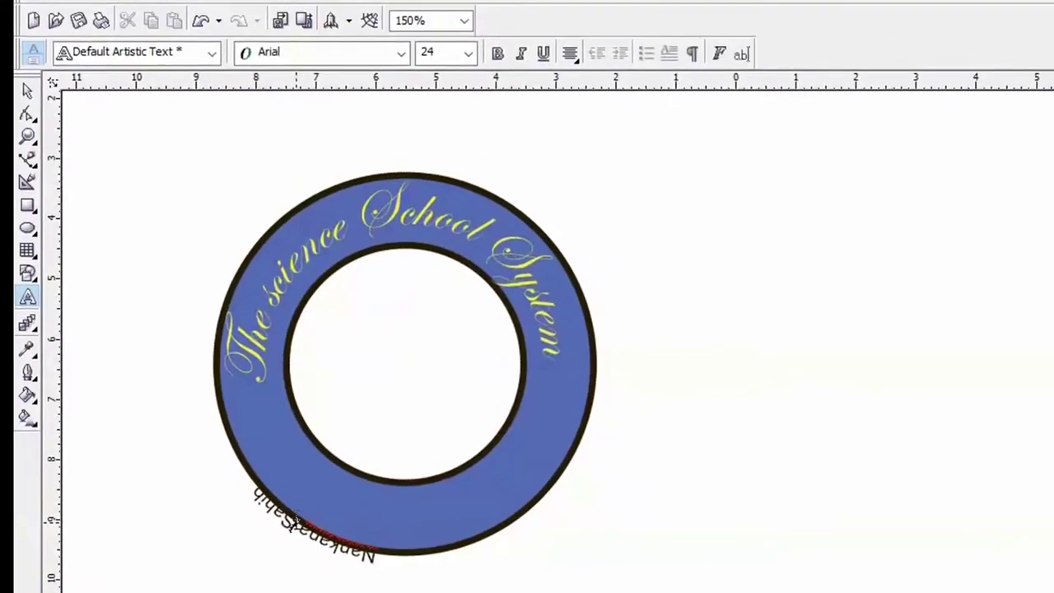
Step: Set the size of the "Nankana Sahib" text to 36 pt and finish editing it
{"action": "left_click", "coordinate": [467, 54]}
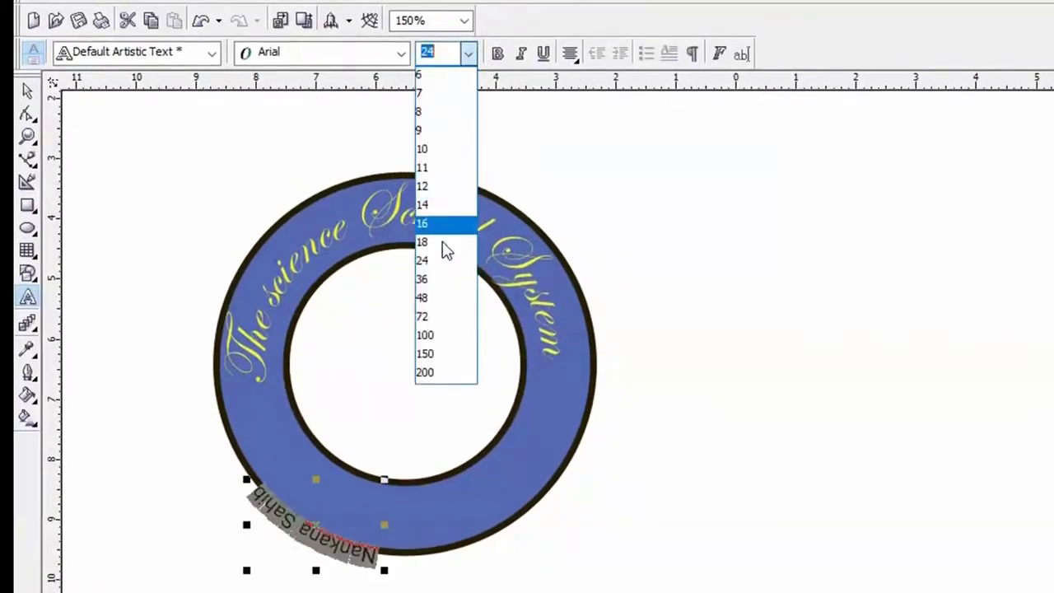
{"action": "left_click", "coordinate": [433, 298]}
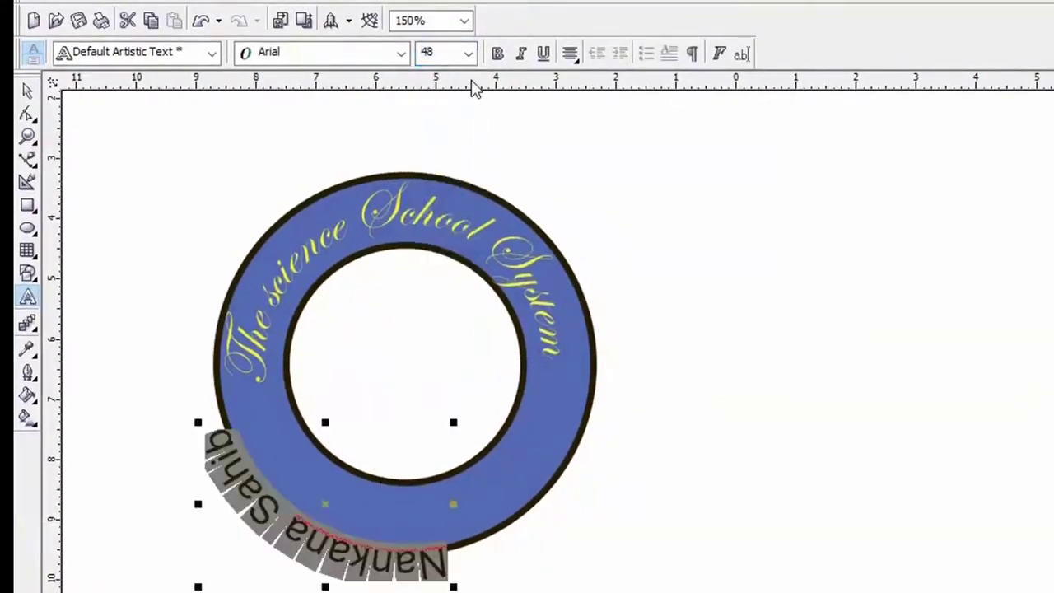
{"action": "left_click", "coordinate": [468, 53]}
{"action": "left_click", "coordinate": [445, 280]}
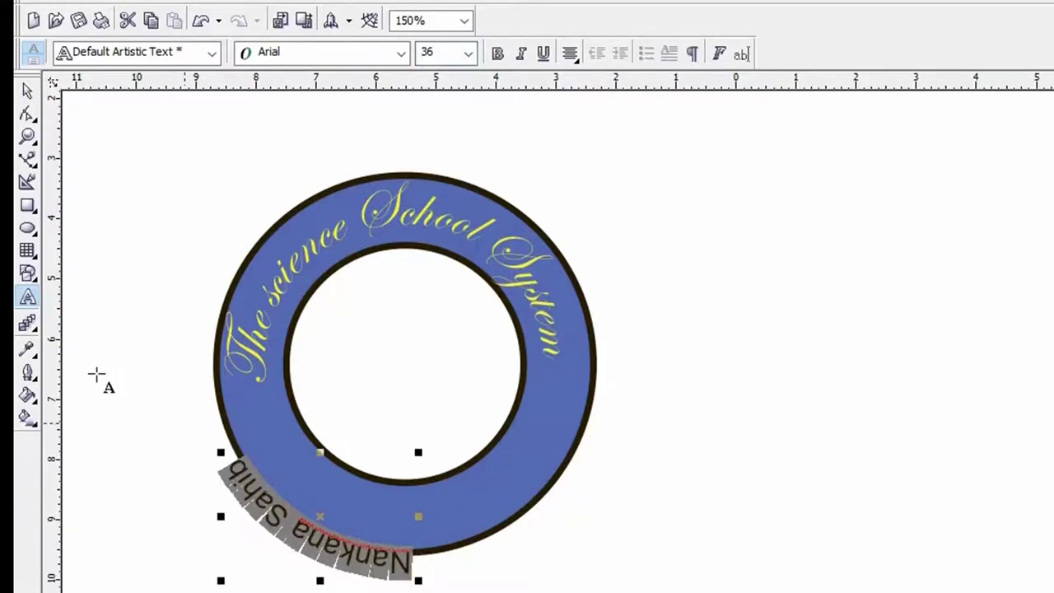
{"action": "left_click", "coordinate": [27, 91]}
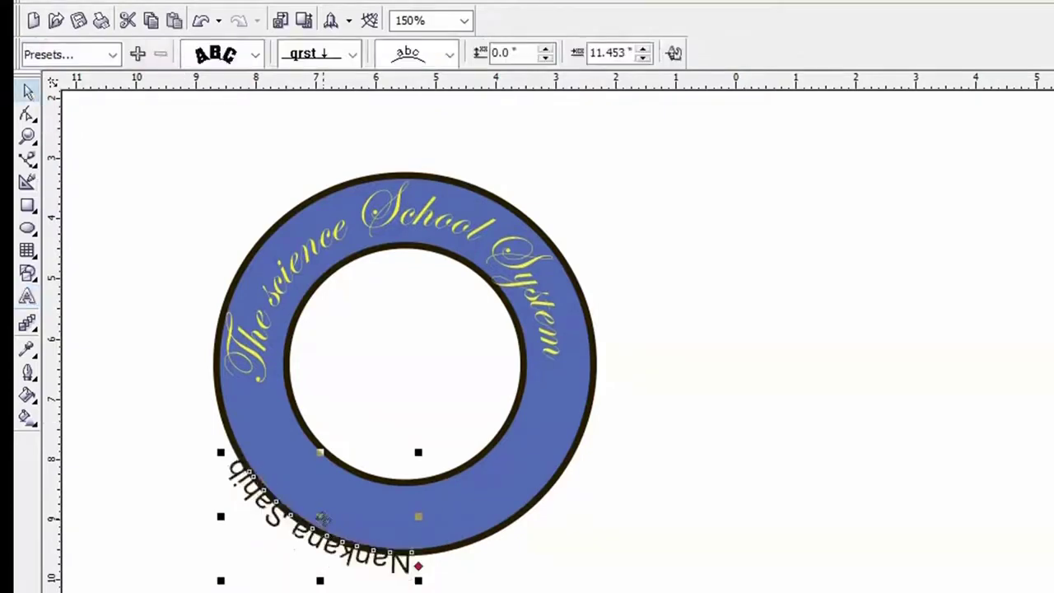
Step: Reposition "Nankana Sahib" inside the ring's lower band, about -0.8 inches from the path with a horizontal offset of about -8.0 inches
{"action": "left_click_drag", "start_coordinate": [321, 516], "coordinate": [339, 536]}
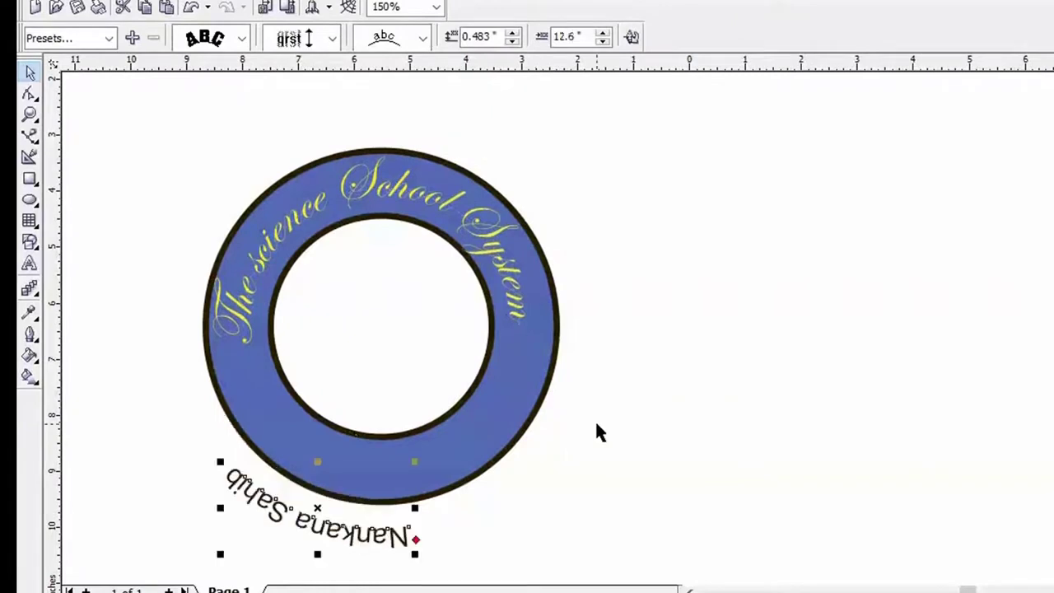
{"action": "left_click_drag", "start_coordinate": [317, 507], "coordinate": [417, 439]}
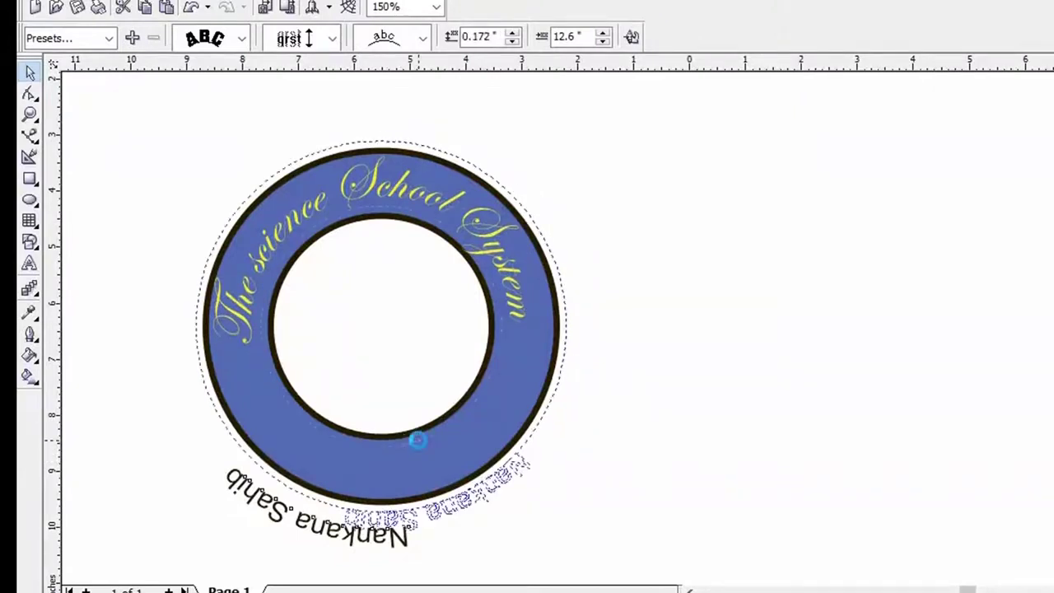
{"action": "left_click_drag", "start_coordinate": [417, 440], "coordinate": [417, 440]}
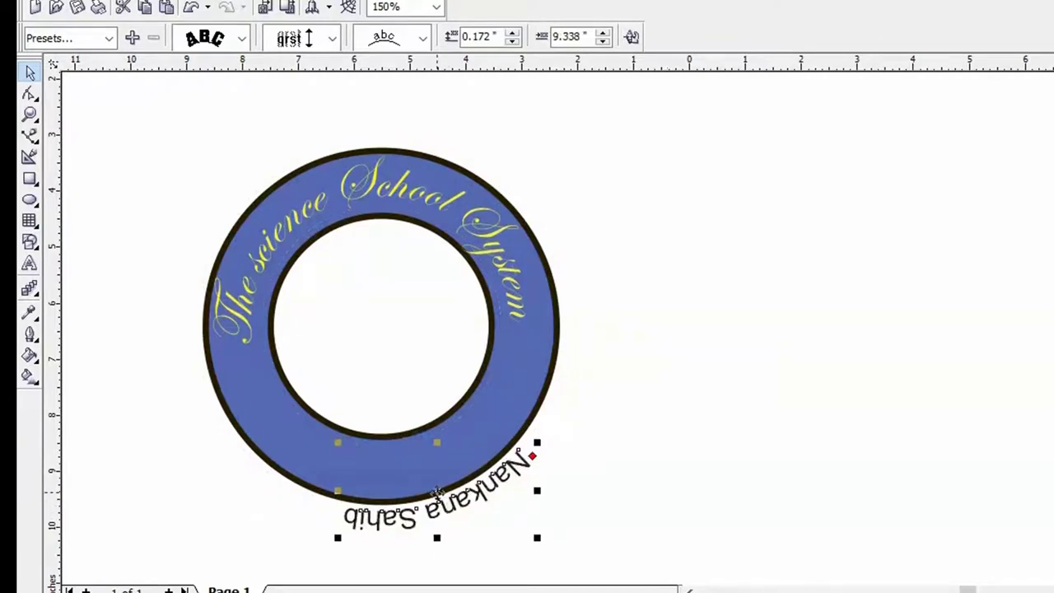
{"action": "left_click_drag", "start_coordinate": [437, 492], "coordinate": [406, 421]}
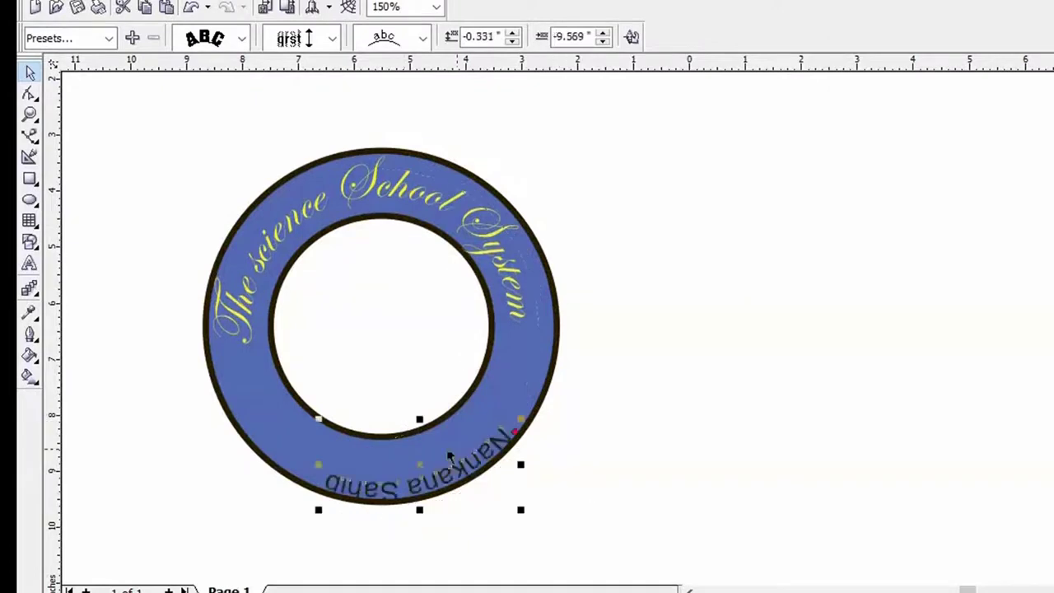
{"action": "left_click_drag", "start_coordinate": [450, 455], "coordinate": [410, 429]}
{"action": "left_click_drag", "start_coordinate": [410, 430], "coordinate": [398, 392]}
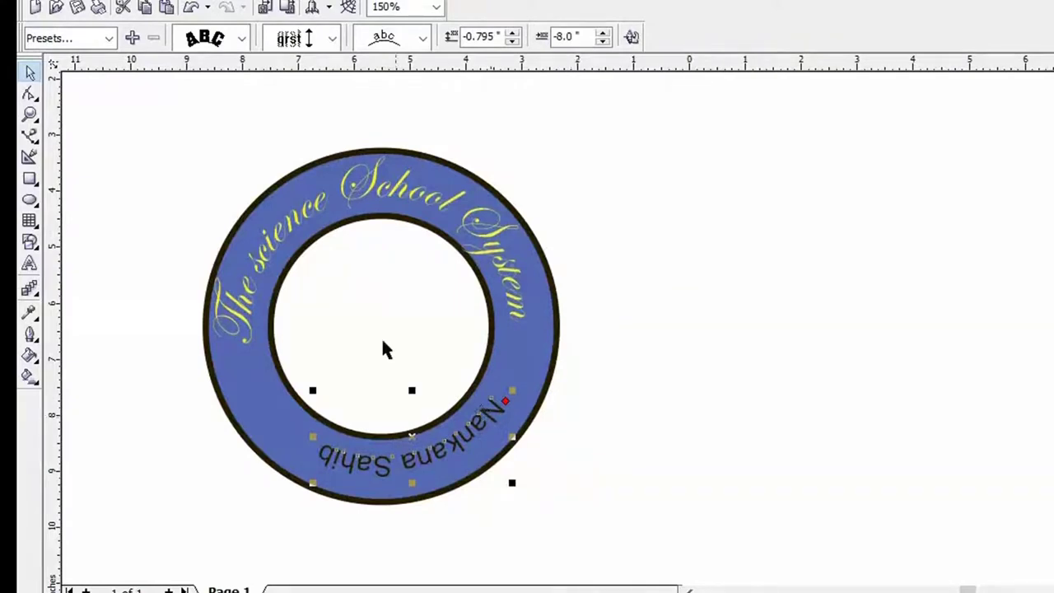
Step: Apply the text7 preset to "Nankana Sahib" and move the text around the path to the bottom of the ring, reading left to right
{"action": "left_click", "coordinate": [110, 40]}
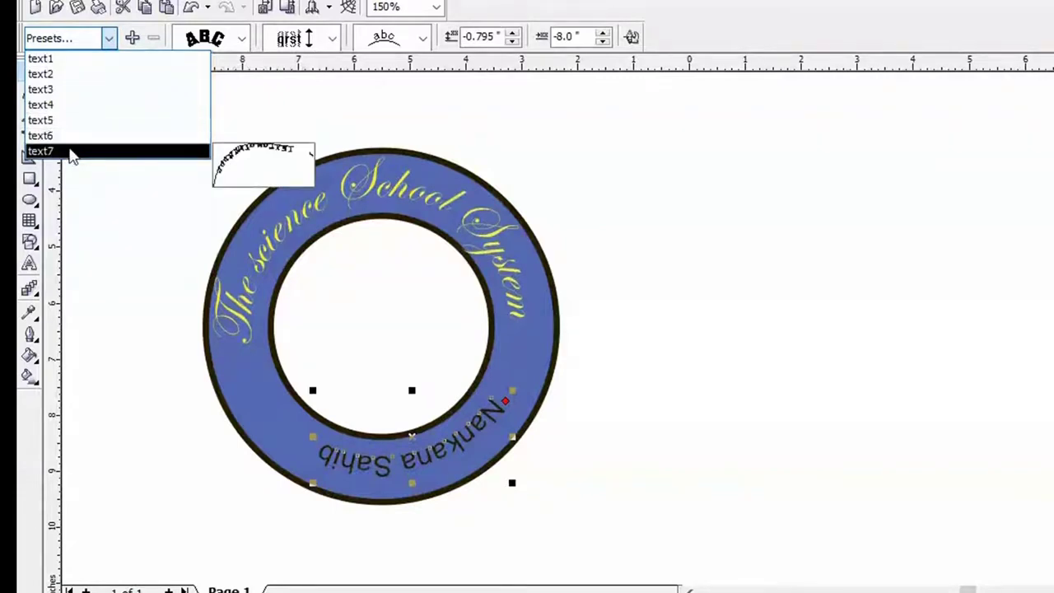
{"action": "left_click", "coordinate": [71, 154]}
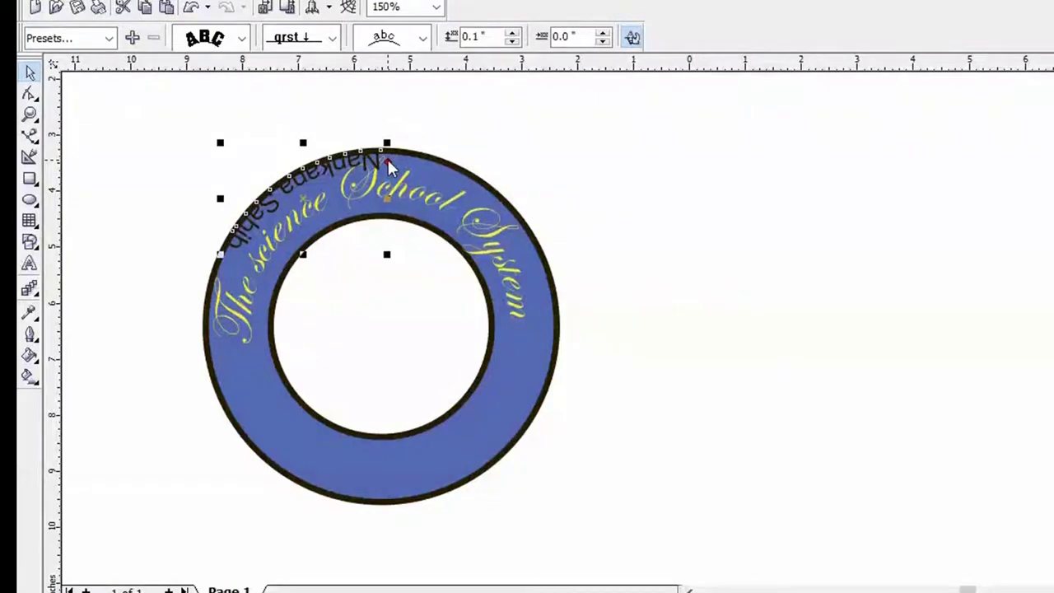
{"action": "left_click", "coordinate": [387, 159]}
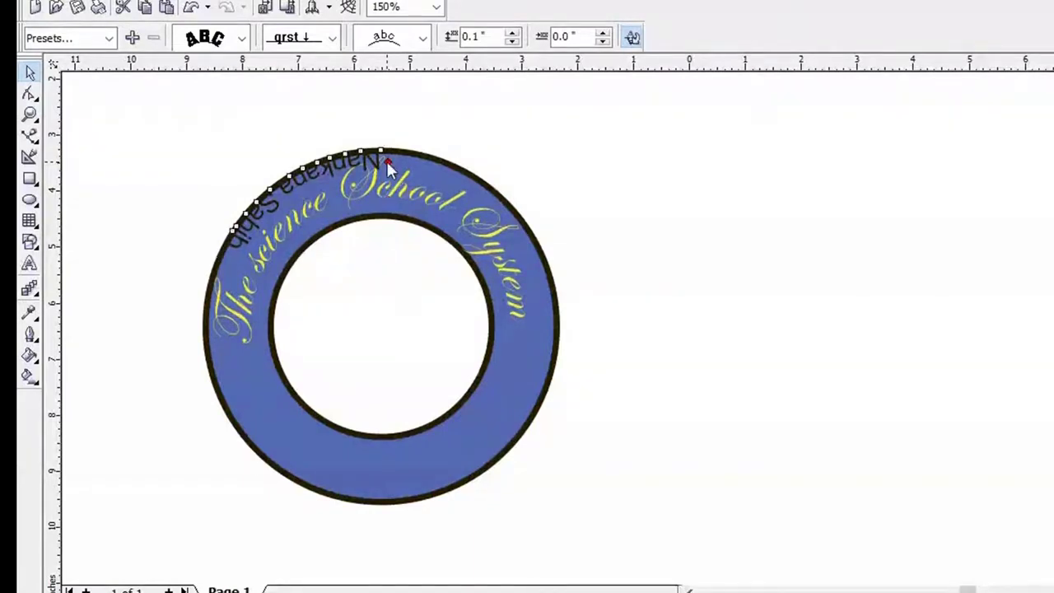
{"action": "left_click_drag", "start_coordinate": [387, 162], "coordinate": [484, 199]}
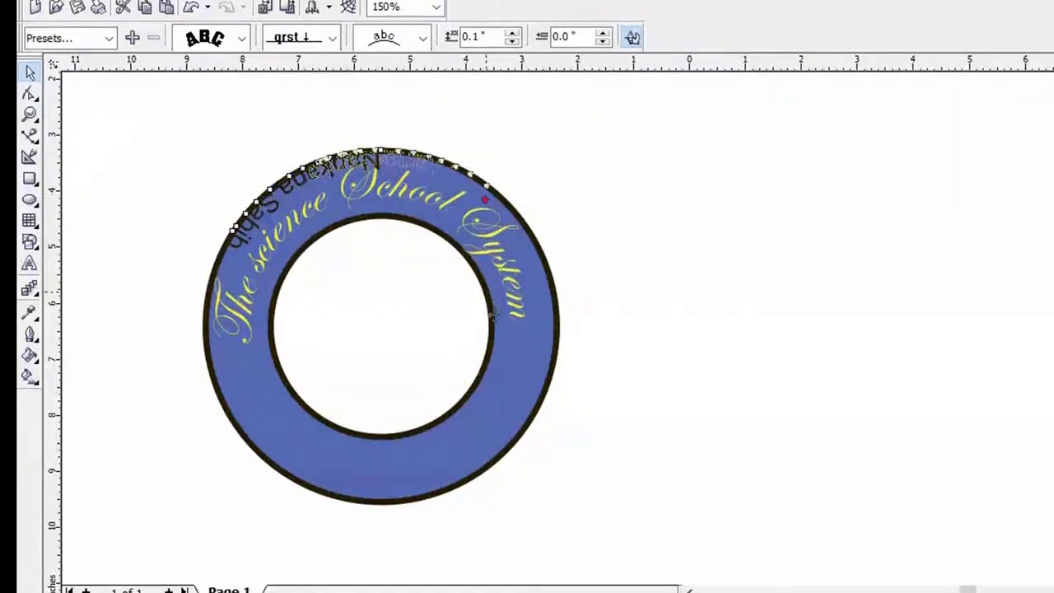
{"action": "left_click_drag", "start_coordinate": [493, 314], "coordinate": [342, 457]}
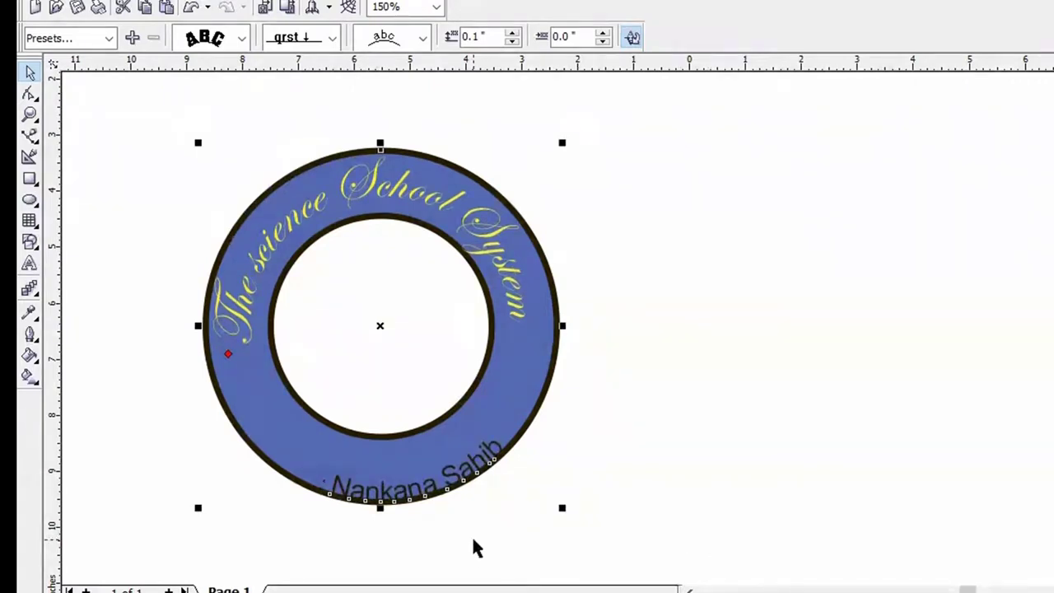
Step: Set the distance of "Nankana Sahib" from the path to 0.35 inches so it sits inside the lower band
{"action": "left_click", "coordinate": [512, 42]}
{"action": "left_click", "coordinate": [512, 42]}
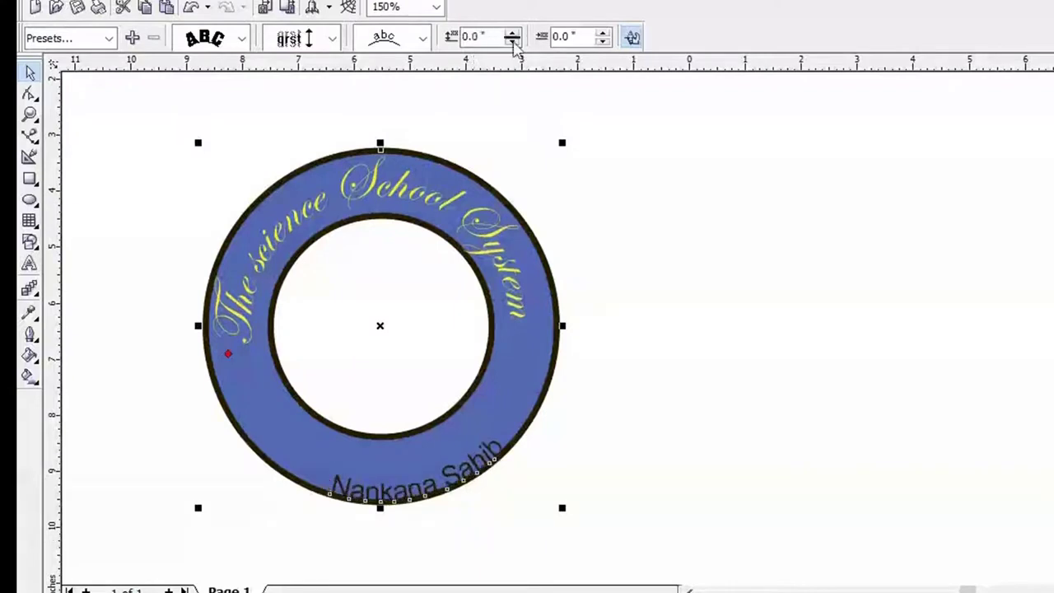
{"action": "left_click", "coordinate": [512, 41]}
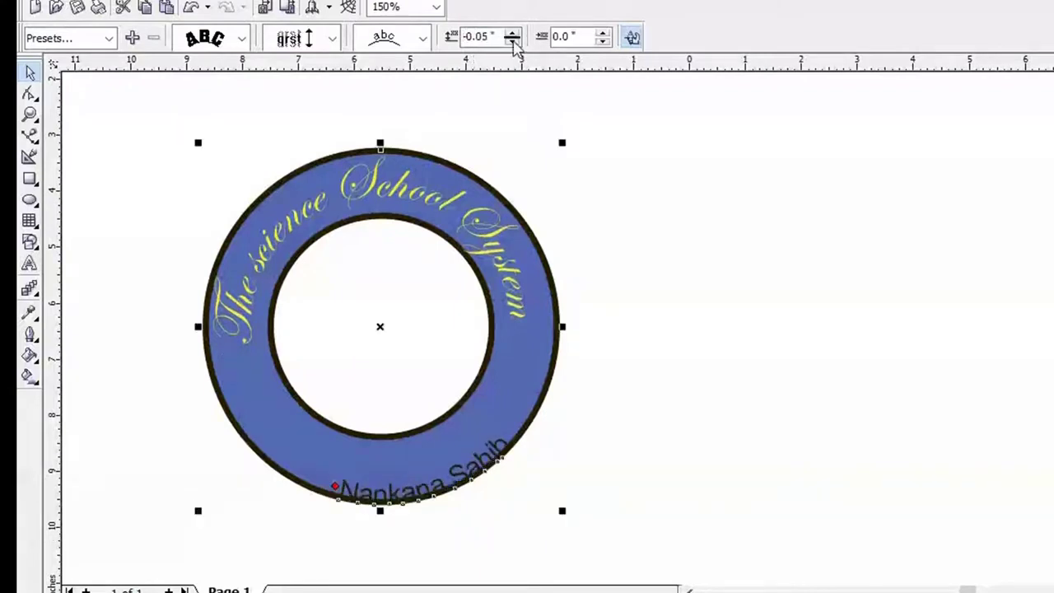
{"action": "left_click", "coordinate": [511, 34]}
{"action": "left_click", "coordinate": [511, 34]}
{"action": "left_click", "coordinate": [511, 34]}
{"action": "left_click", "coordinate": [511, 34]}
{"action": "left_click", "coordinate": [511, 34]}
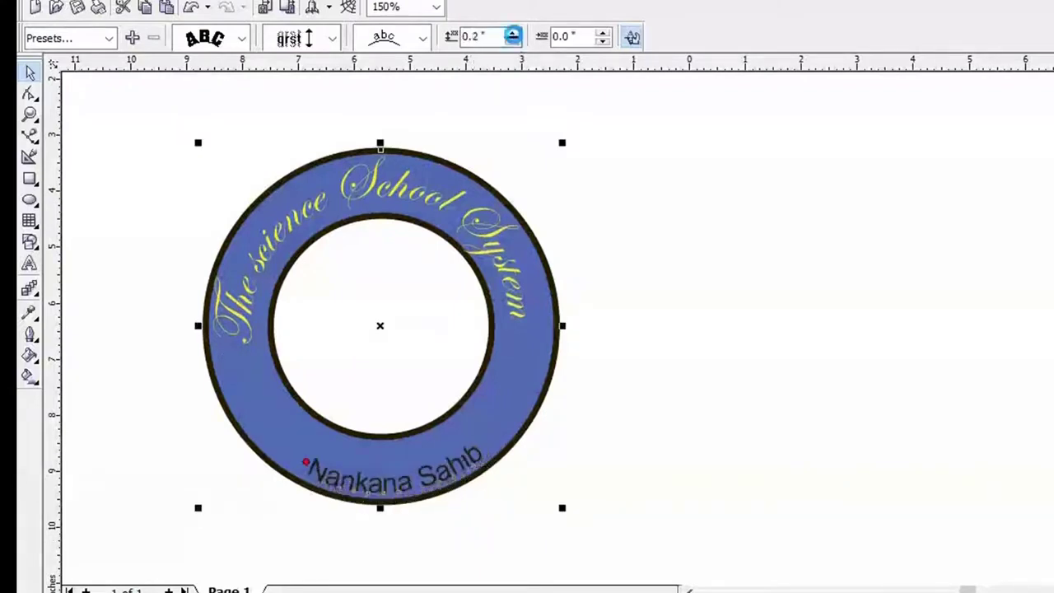
{"action": "left_click", "coordinate": [511, 34]}
{"action": "left_click", "coordinate": [511, 34]}
{"action": "left_click", "coordinate": [511, 34]}
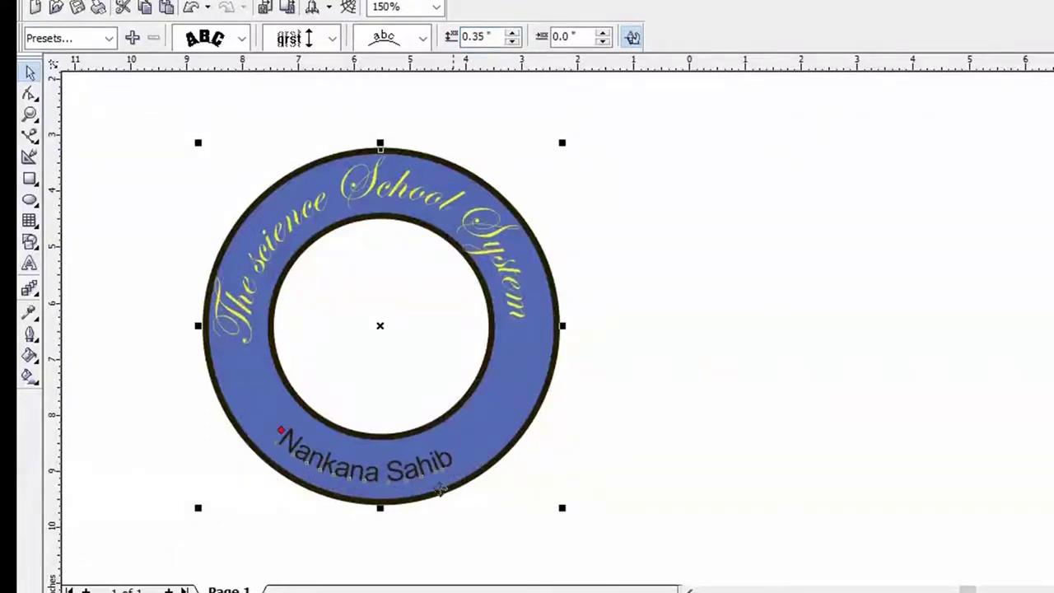
Step: Set the horizontal offset of "Nankana Sahib" to 0.25 inches
{"action": "left_click", "coordinate": [602, 34]}
{"action": "left_click", "coordinate": [602, 33]}
{"action": "left_click", "coordinate": [602, 34]}
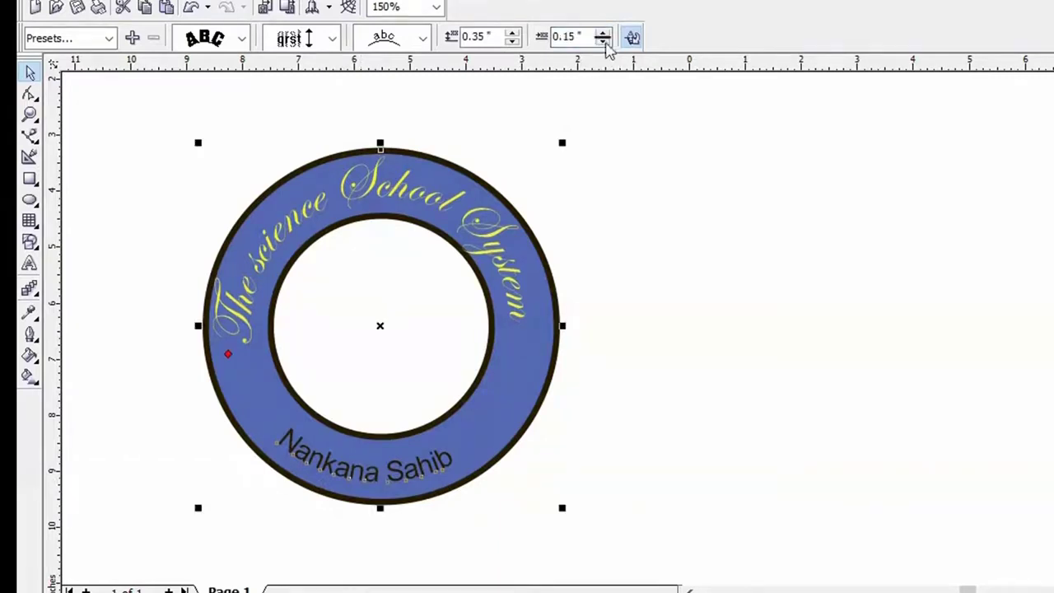
{"action": "left_click", "coordinate": [603, 42]}
{"action": "left_click", "coordinate": [603, 42]}
{"action": "left_click", "coordinate": [603, 32]}
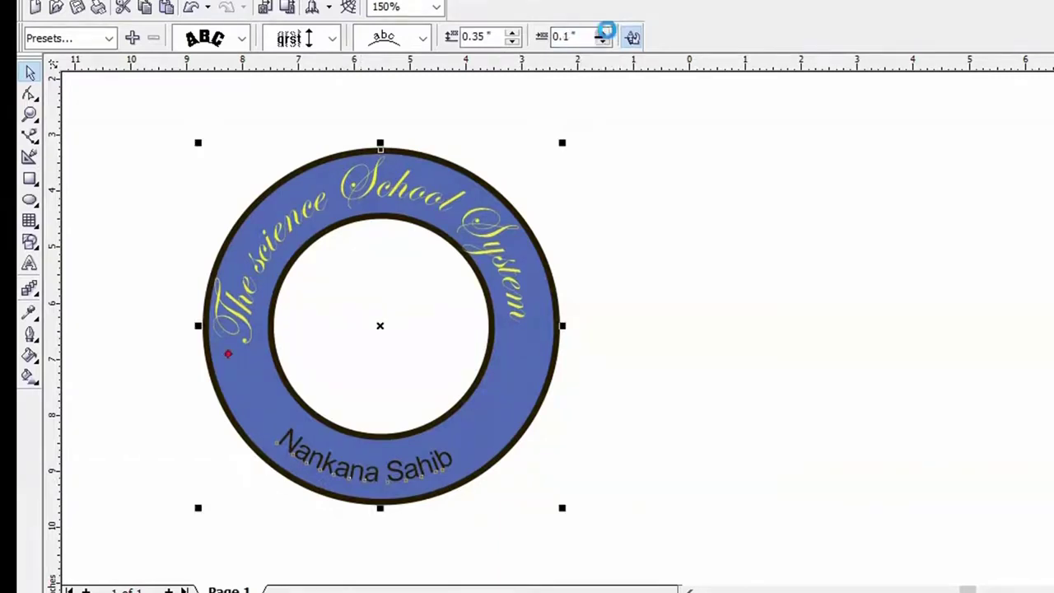
{"action": "left_click", "coordinate": [604, 33]}
{"action": "left_click", "coordinate": [604, 33]}
{"action": "left_click", "coordinate": [606, 33]}
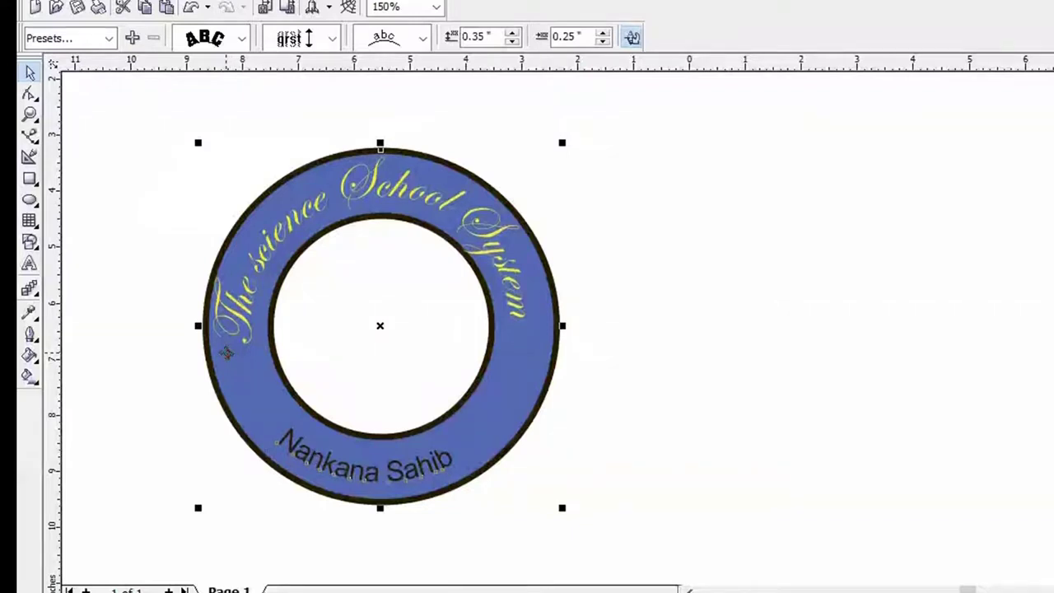
{"action": "left_click", "coordinate": [335, 458]}
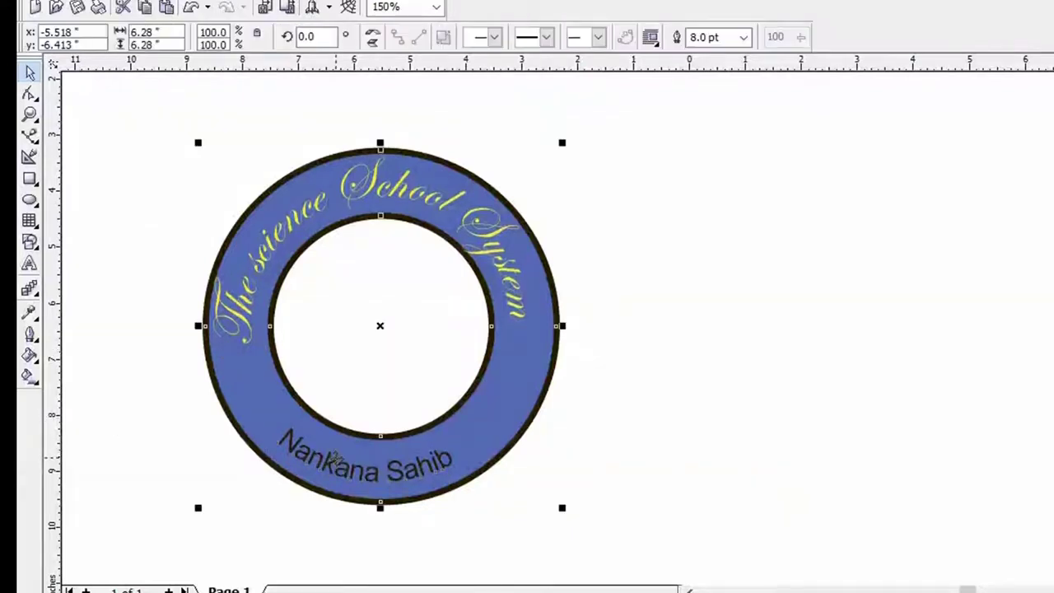
{"action": "left_click", "coordinate": [409, 504]}
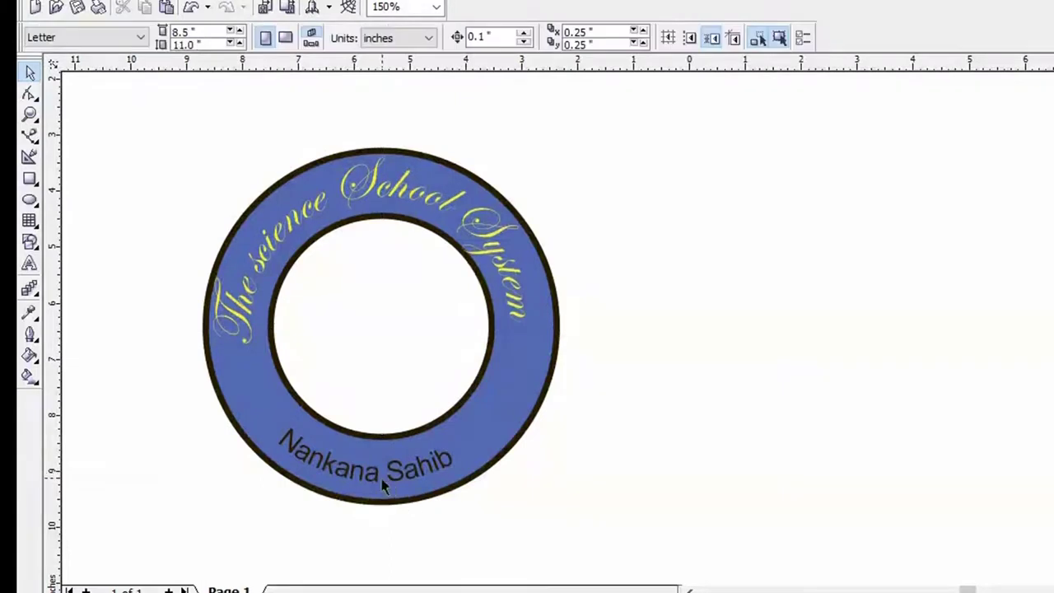
{"action": "left_click", "coordinate": [372, 474]}
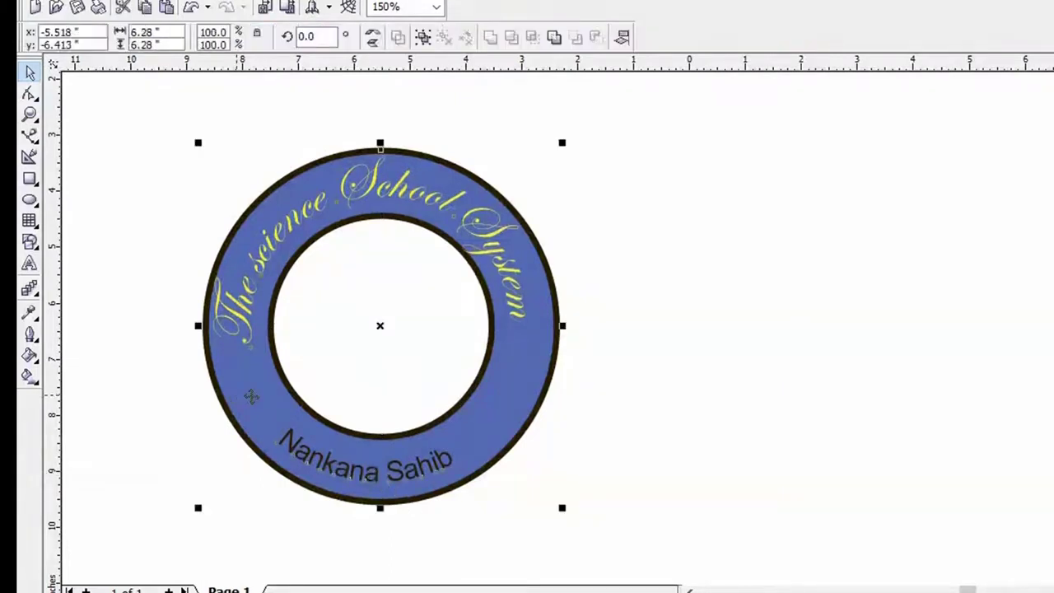
{"action": "double_click", "coordinate": [332, 475]}
{"action": "key", "text": "F8"}
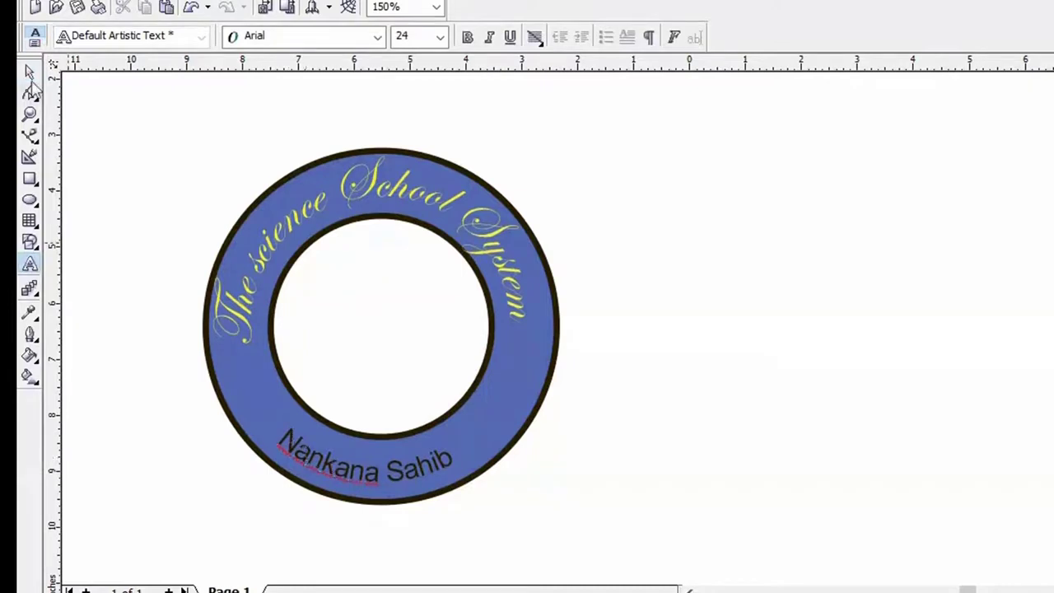
{"action": "key", "text": "ctrl+space"}
{"action": "left_click", "coordinate": [362, 475]}
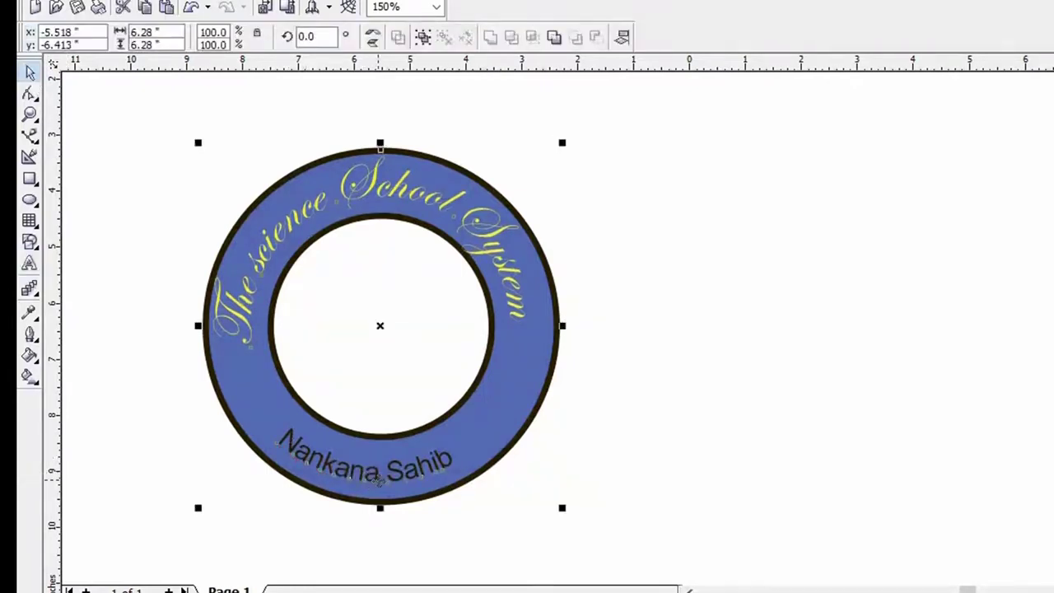
Step: Select only the "Nankana Sahib" text among the overlapping objects and slide it along the lower band toward the right
{"action": "left_click", "coordinate": [428, 478]}
{"action": "left_click", "coordinate": [428, 478]}
{"action": "key", "text": "Tab"}
{"action": "key", "text": "Tab"}
{"action": "key", "text": "Tab"}
{"action": "key", "text": "Tab"}
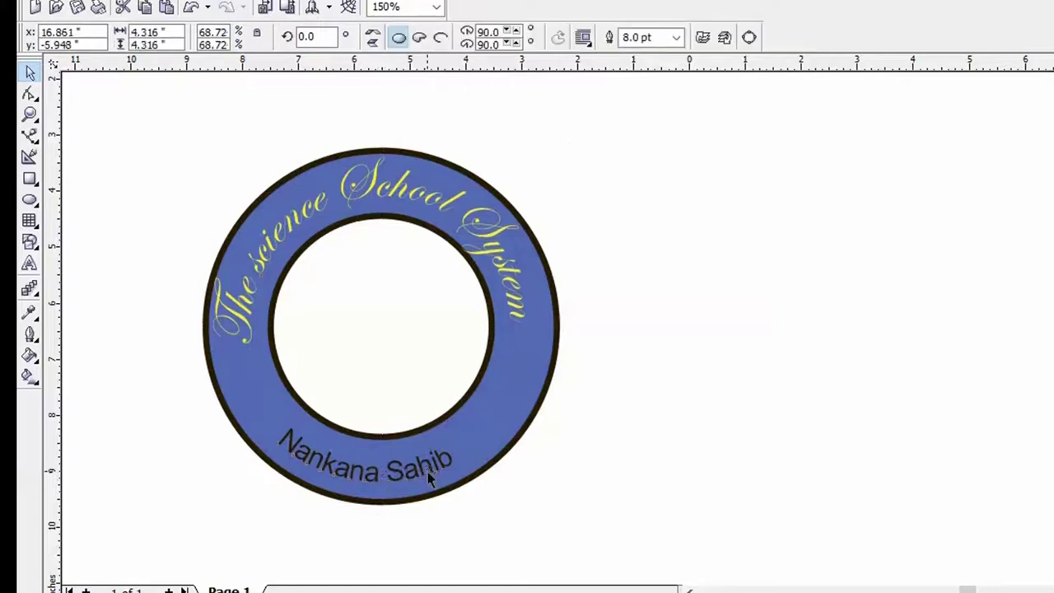
{"action": "key", "text": "Tab"}
{"action": "key", "text": "Tab"}
{"action": "key", "text": "Tab"}
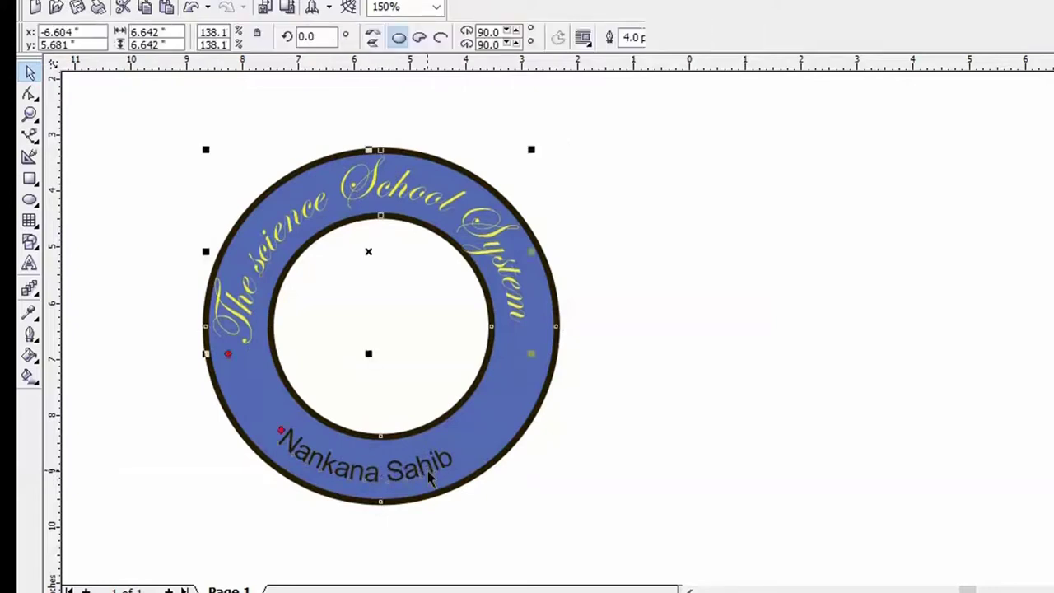
{"action": "key", "text": "Tab"}
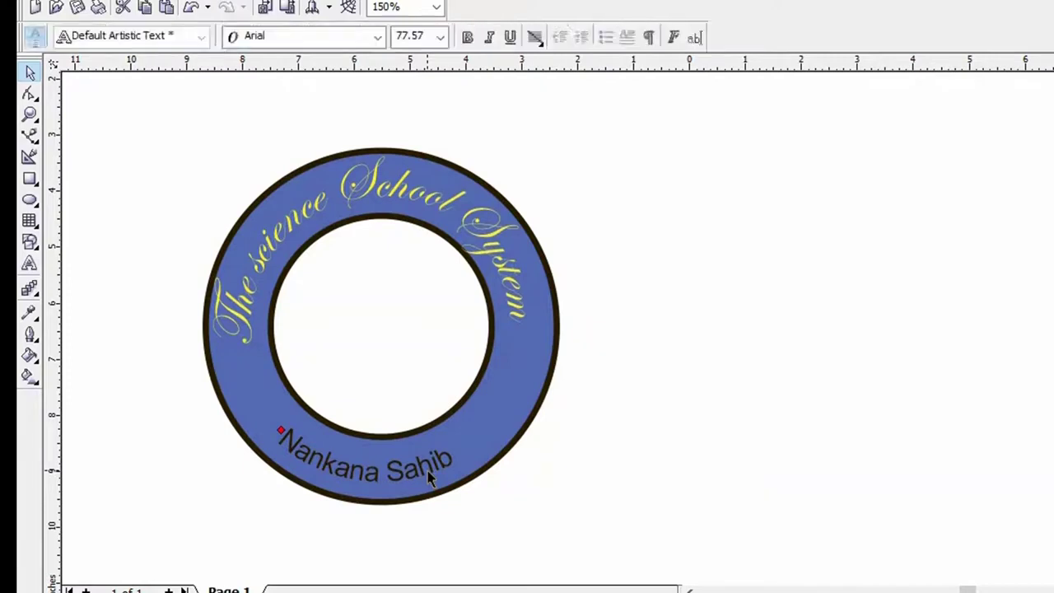
{"action": "key", "text": "Tab"}
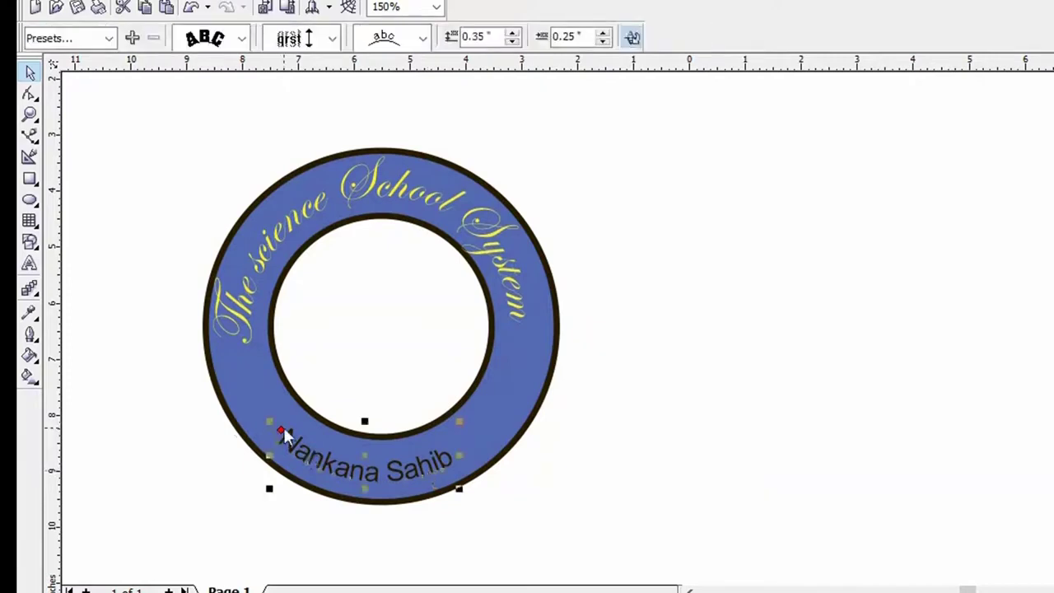
{"action": "left_click_drag", "start_coordinate": [281, 428], "coordinate": [330, 462]}
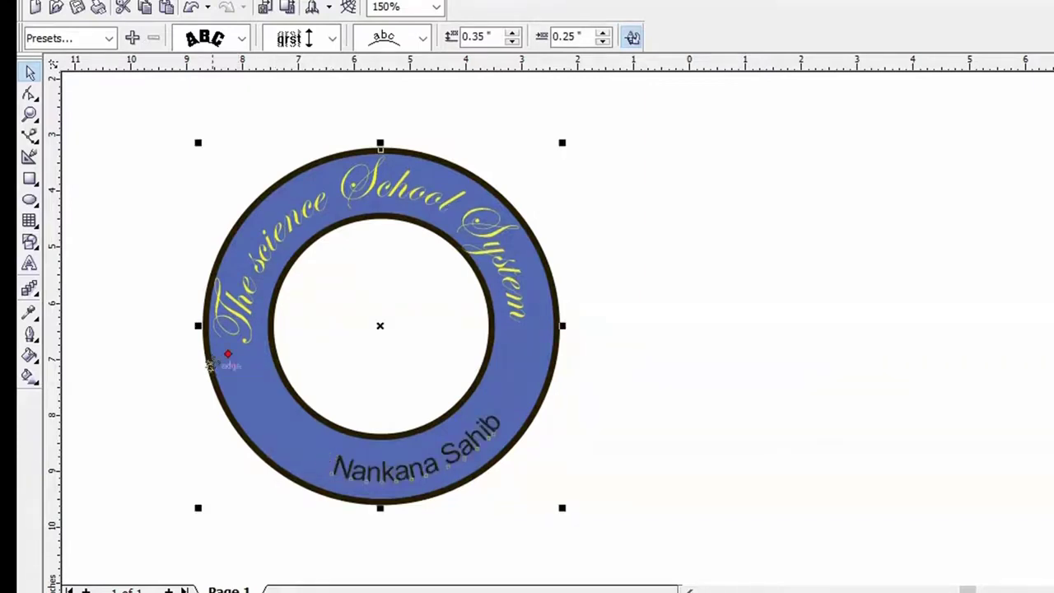
Step: Try shifting the yellow "The science School System" text slightly along its path, and undo the shift
{"action": "left_click", "coordinate": [224, 368]}
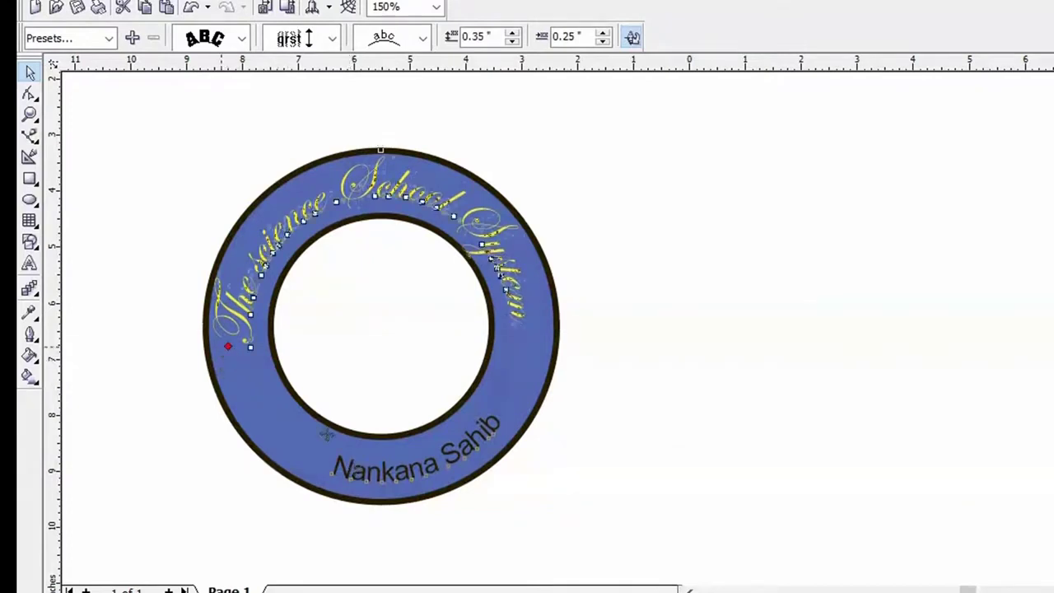
{"action": "left_click_drag", "start_coordinate": [249, 344], "coordinate": [228, 345]}
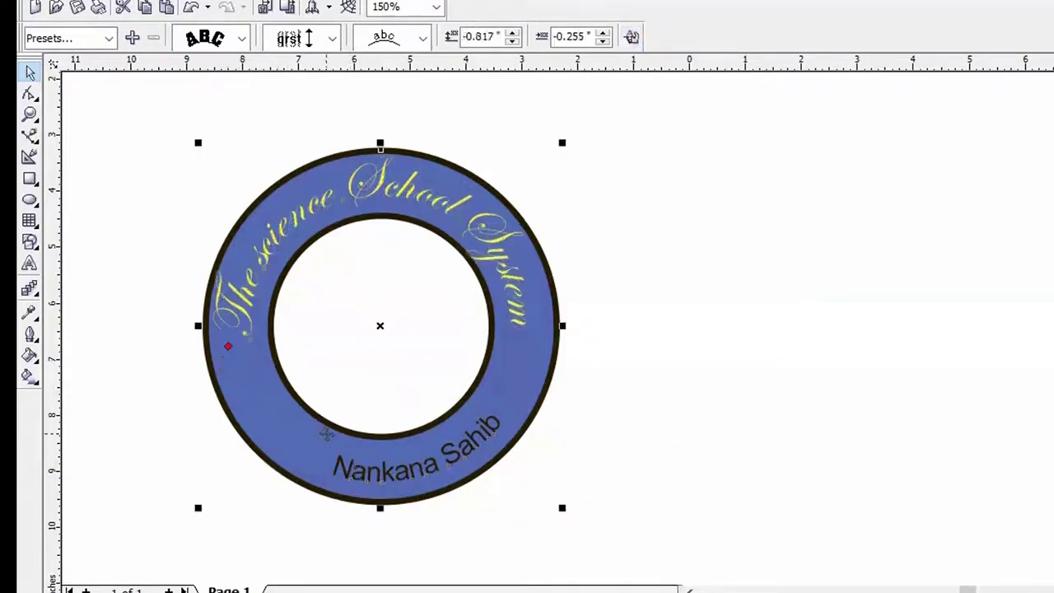
{"action": "left_click", "coordinate": [325, 433]}
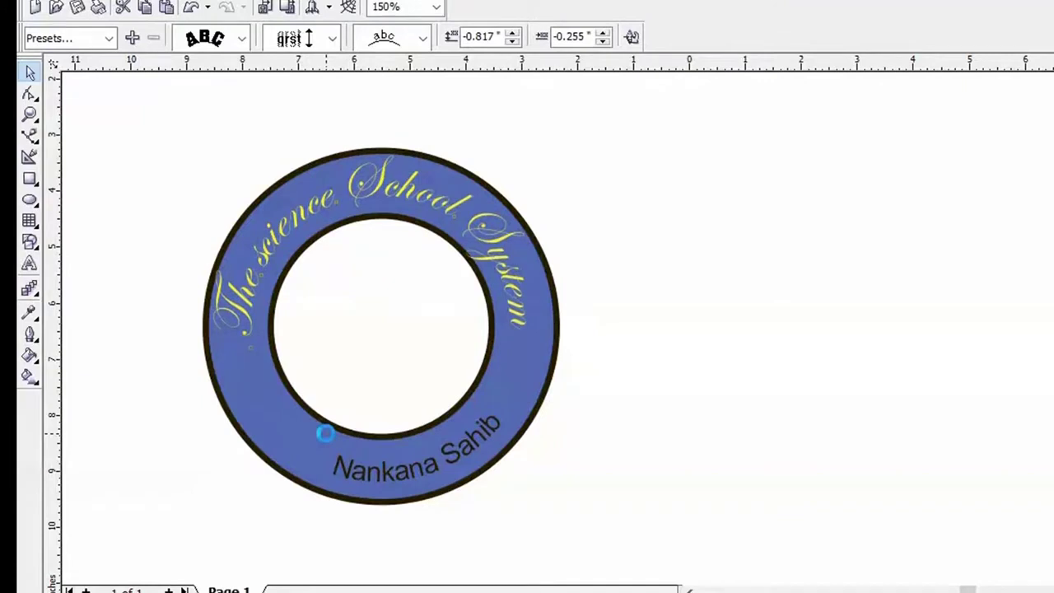
{"action": "key", "text": "ctrl+z"}
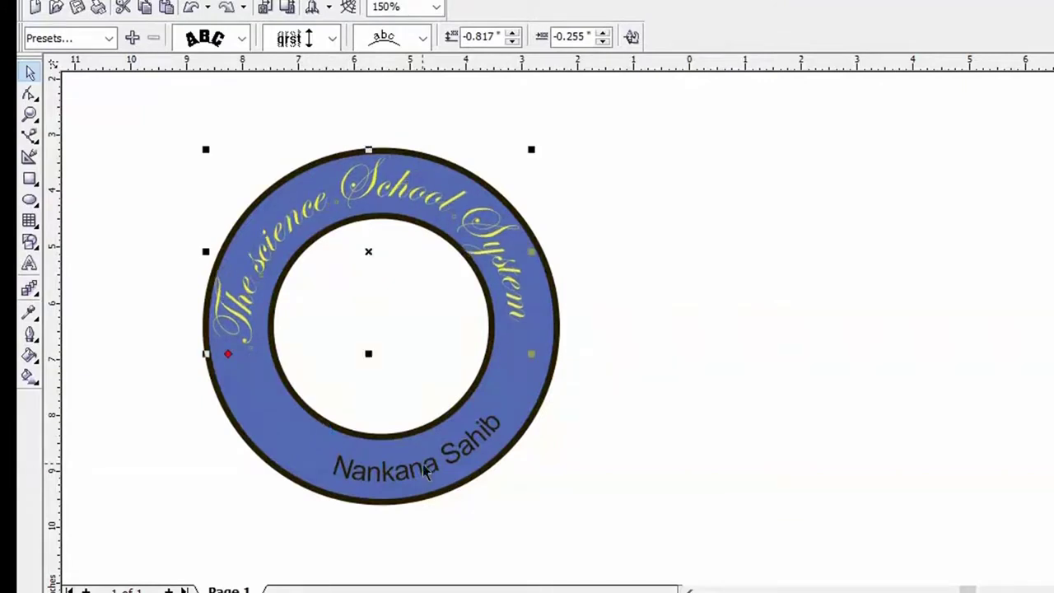
Step: Reselect the "Nankana Sahib" text and slide it slightly back to the left along the lower band
{"action": "left_click", "coordinate": [426, 471]}
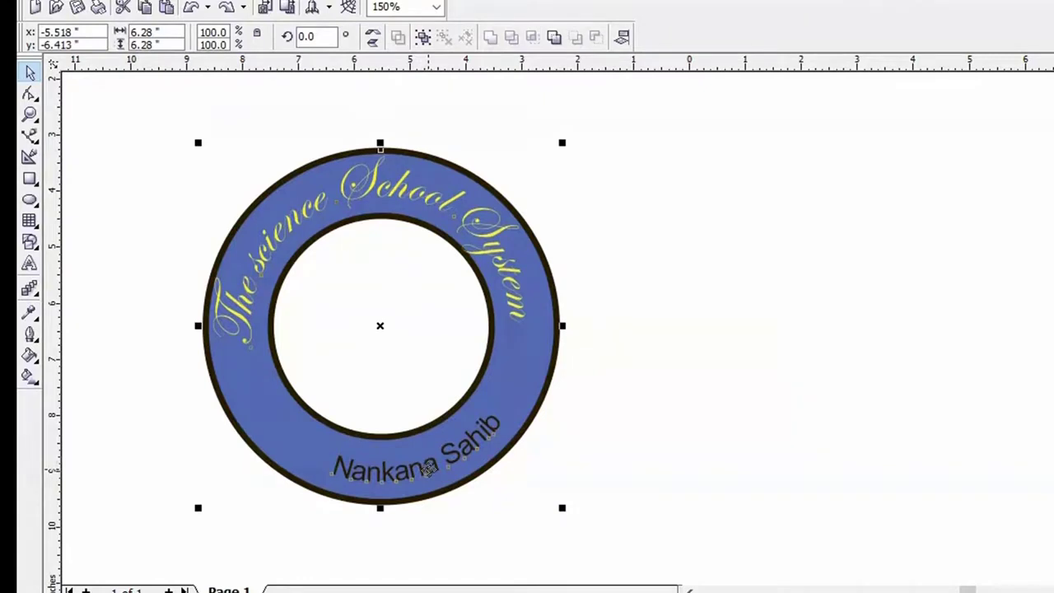
{"action": "key", "text": "Tab"}
{"action": "key", "text": "Tab"}
{"action": "key", "text": "Tab"}
{"action": "key", "text": "Tab"}
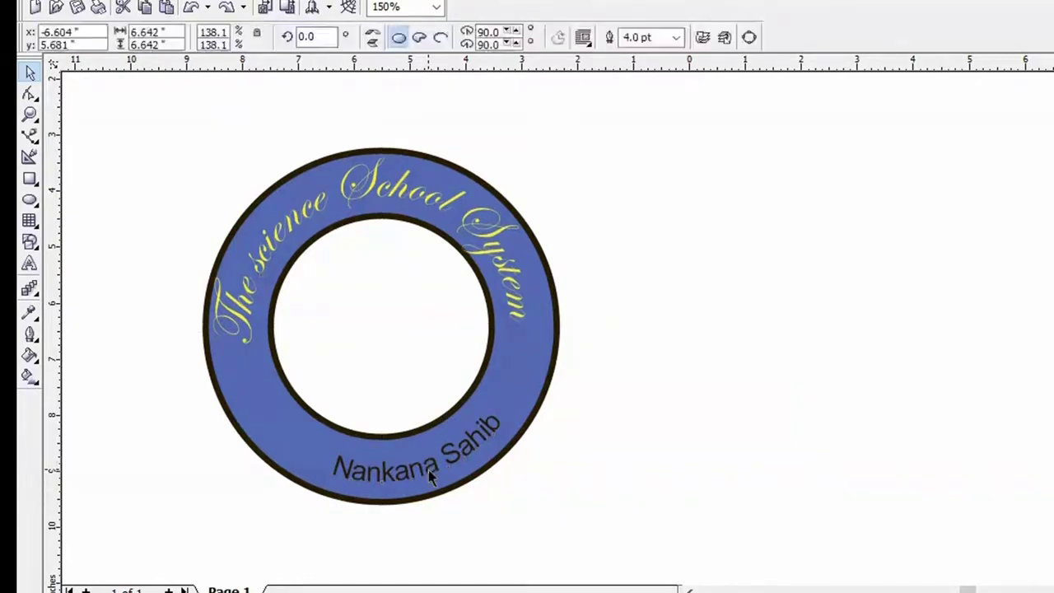
{"action": "key", "text": "Tab"}
{"action": "key", "text": "Tab"}
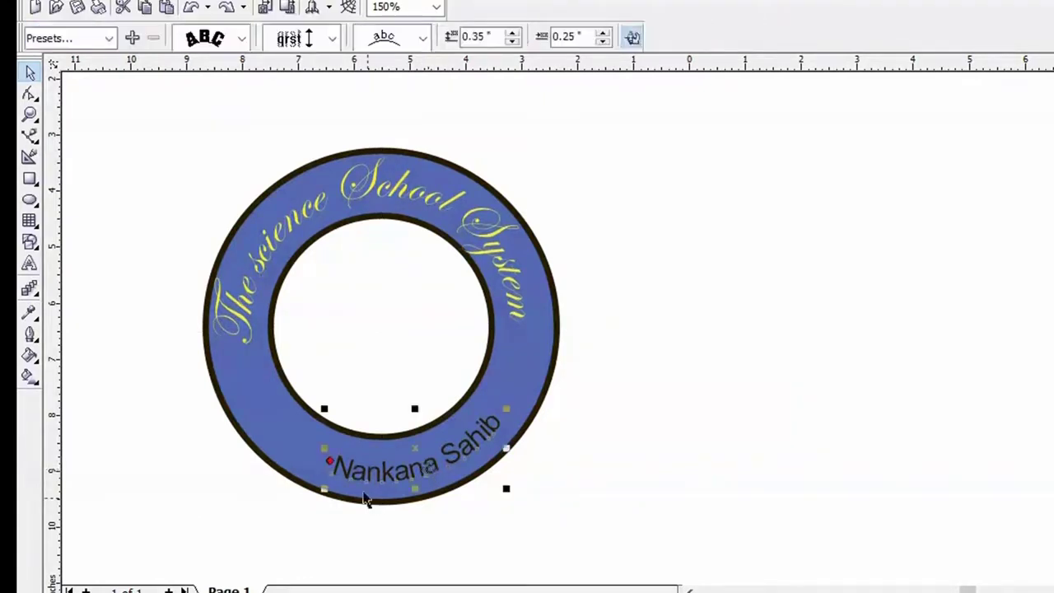
{"action": "left_click_drag", "start_coordinate": [328, 459], "coordinate": [318, 459]}
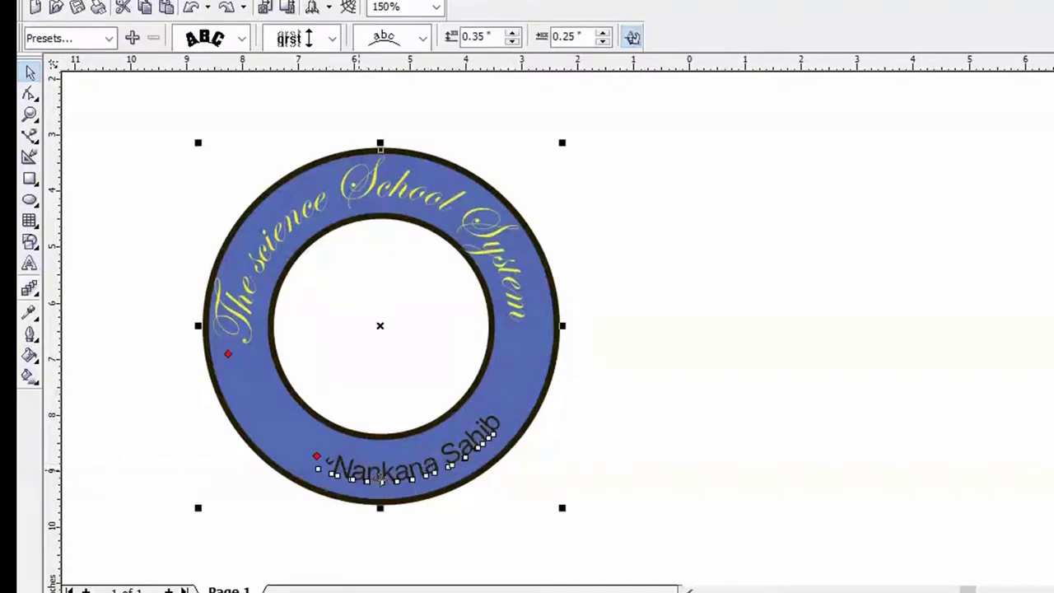
Step: Set the horizontal offset of "Nankana Sahib" to 0.45 inches and slide the text slightly farther left toward the ring's bottom centre
{"action": "left_click", "coordinate": [604, 33]}
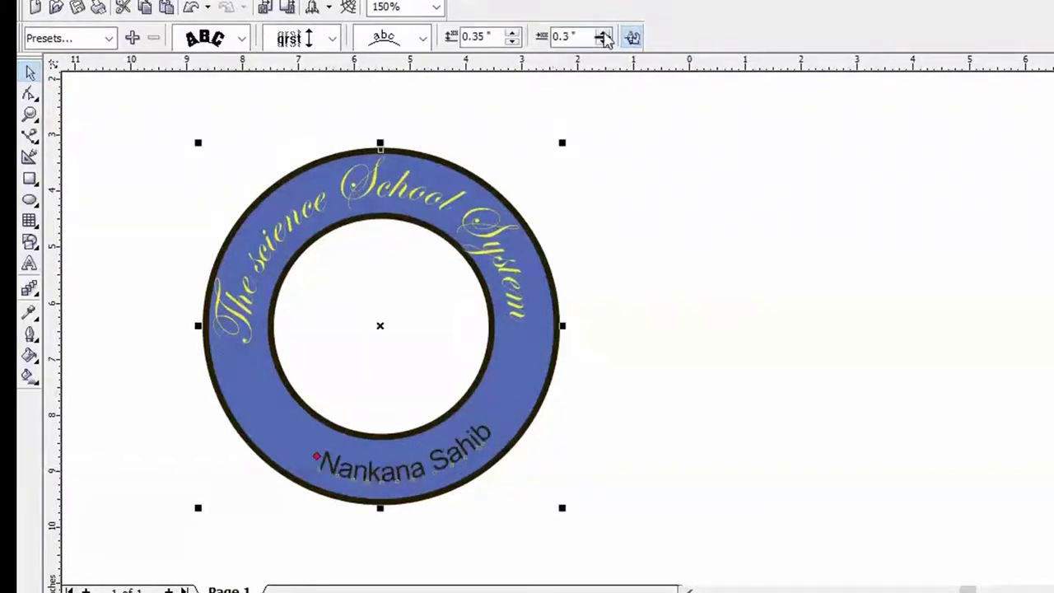
{"action": "left_click", "coordinate": [603, 33]}
{"action": "key", "text": "Tab"}
{"action": "key", "text": "Tab"}
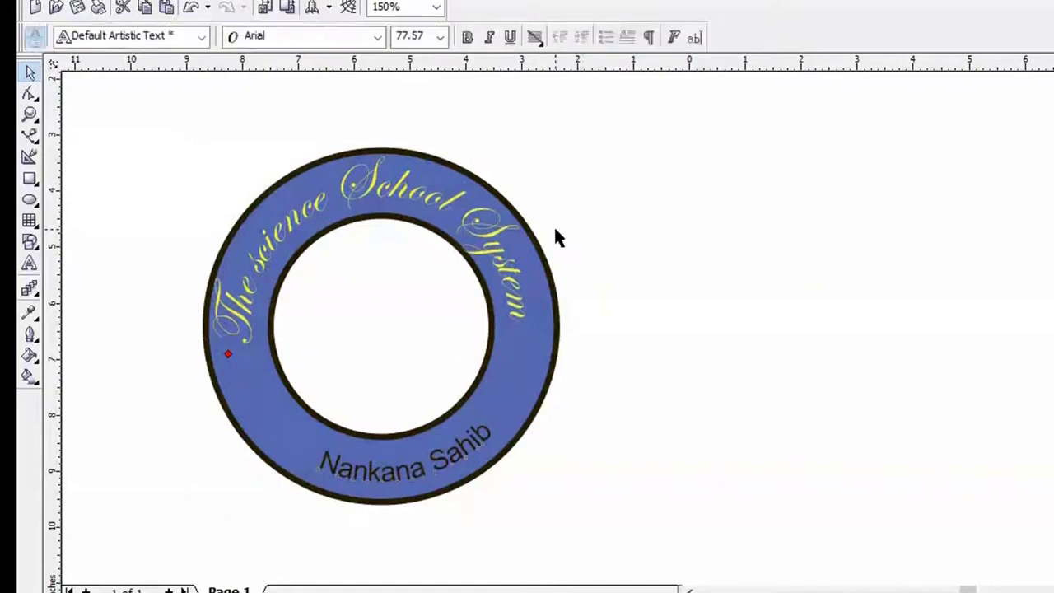
{"action": "key", "text": "Tab"}
{"action": "left_click", "coordinate": [603, 32]}
{"action": "left_click", "coordinate": [603, 33]}
{"action": "left_click", "coordinate": [603, 33]}
{"action": "left_click", "coordinate": [603, 32]}
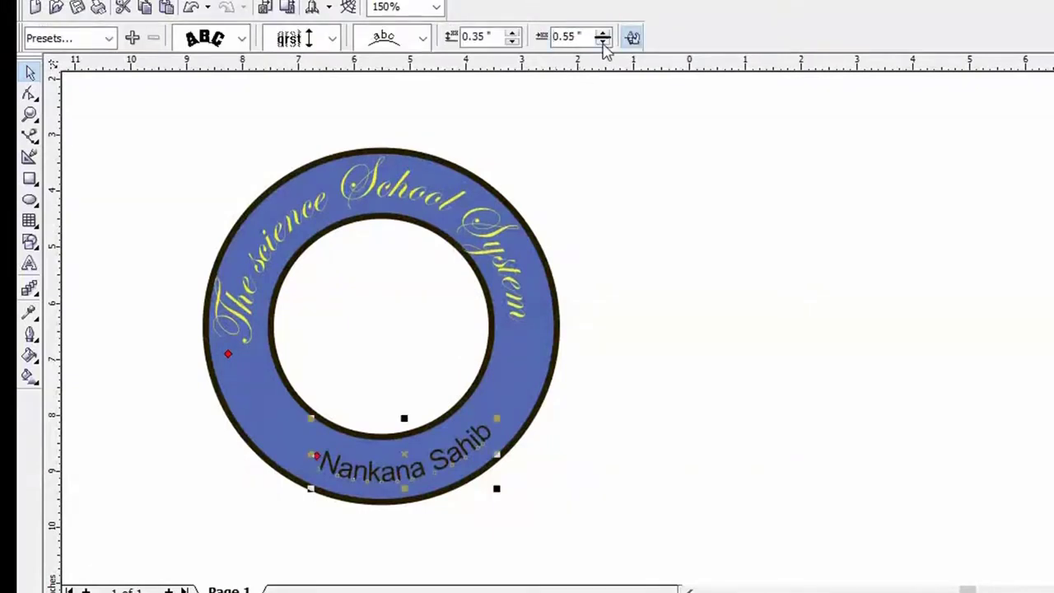
{"action": "left_click", "coordinate": [603, 41]}
{"action": "left_click", "coordinate": [604, 41]}
{"action": "left_click", "coordinate": [603, 33]}
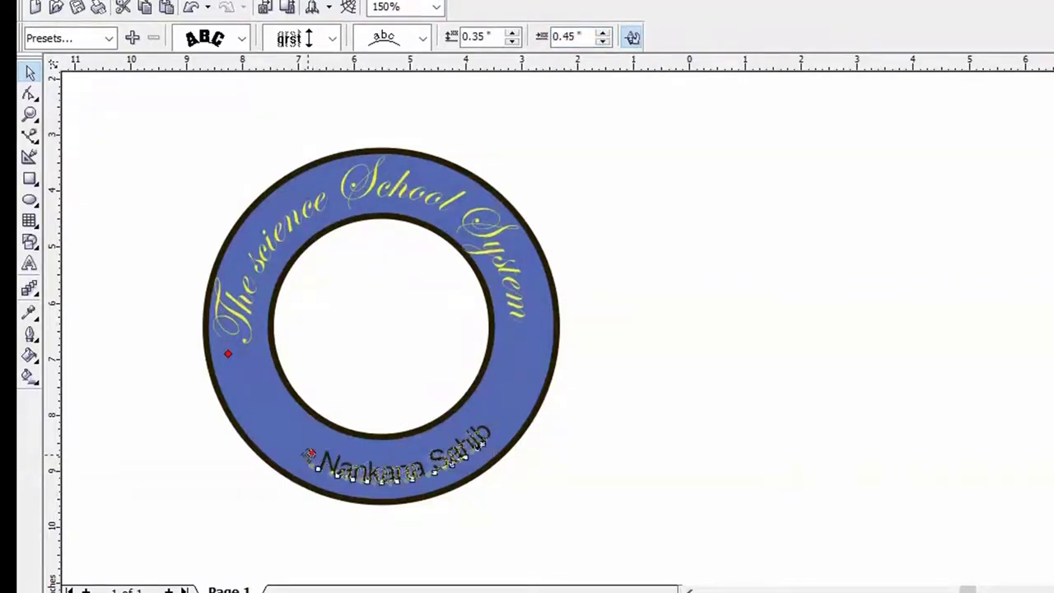
{"action": "left_click", "coordinate": [323, 455]}
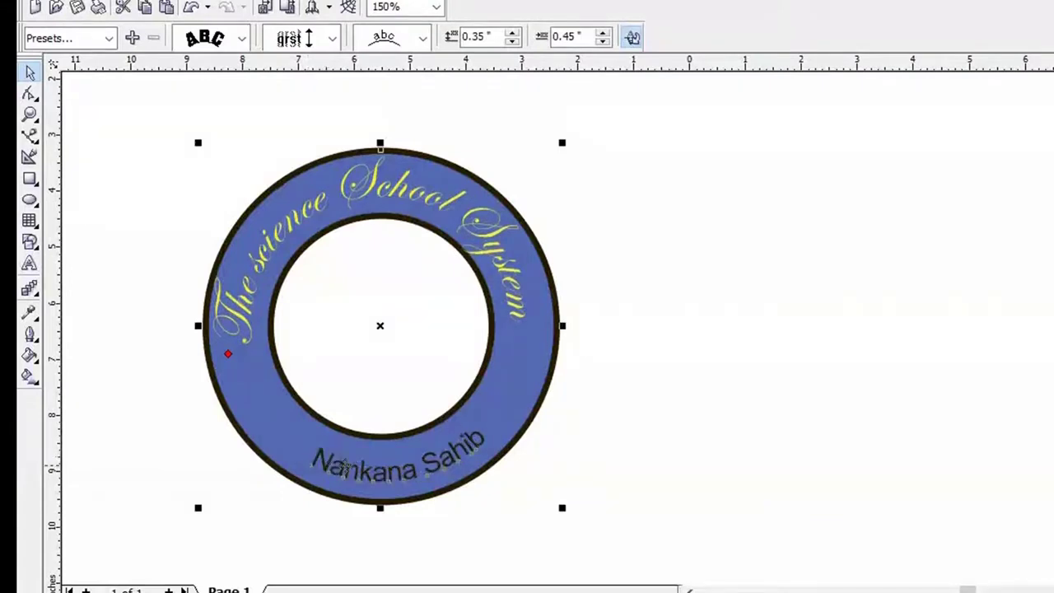
Step: Select only the "Nankana Sahib" text among the overlapping objects and slide it slightly to the right along the lower band
{"action": "left_click", "coordinate": [400, 484], "text": "ctrl"}
{"action": "left_click", "coordinate": [455, 487], "text": "ctrl"}
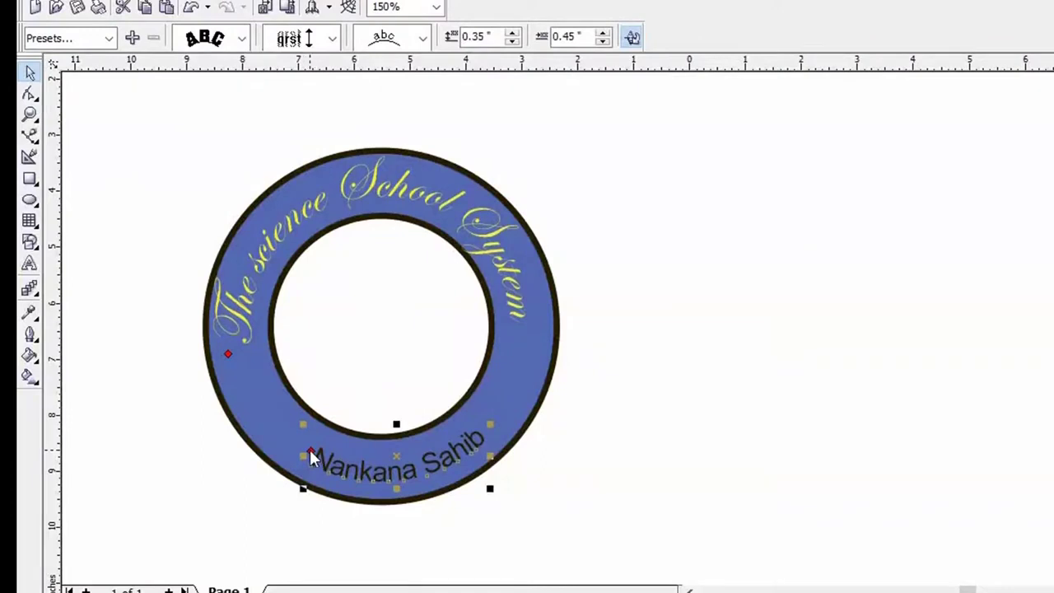
{"action": "left_click_drag", "start_coordinate": [312, 454], "coordinate": [323, 451]}
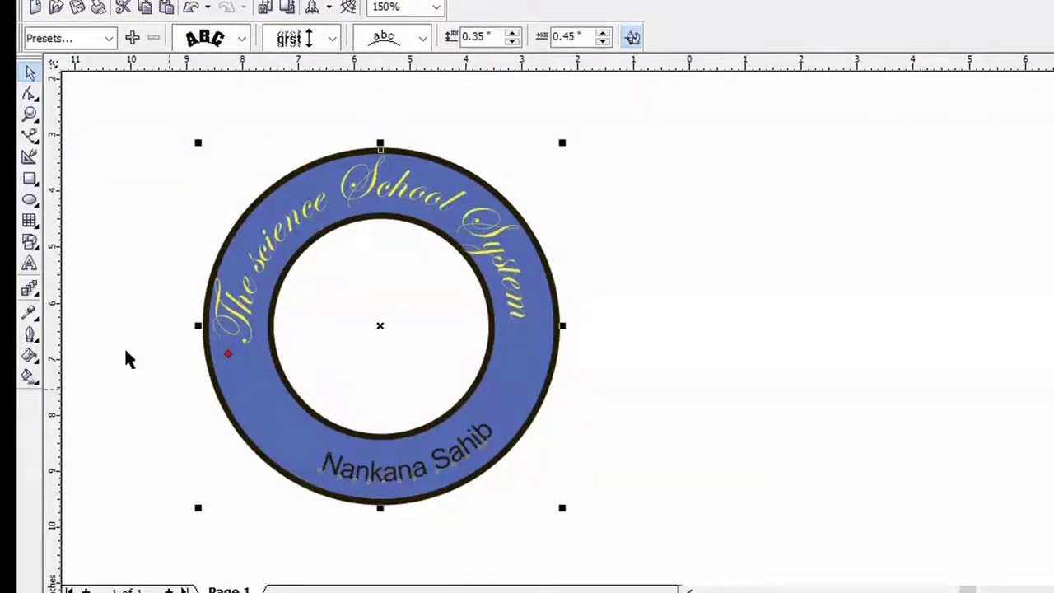
Step: Highlight all the "Nankana Sahib" text for editing and set its font size to 40
{"action": "key", "text": "F8"}
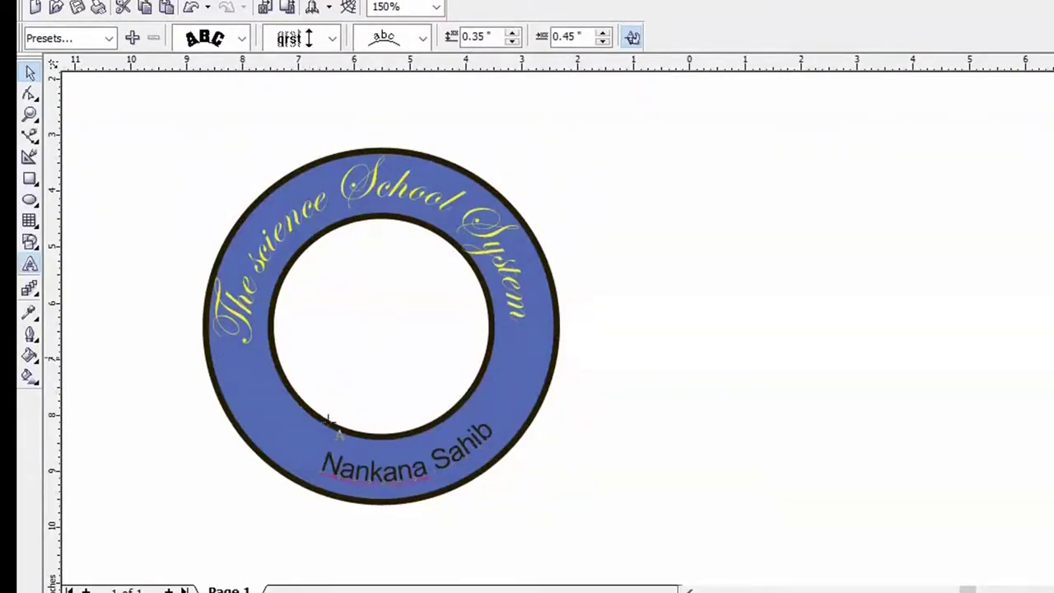
{"action": "left_click", "coordinate": [499, 494]}
{"action": "left_click_drag", "start_coordinate": [494, 430], "coordinate": [397, 471]}
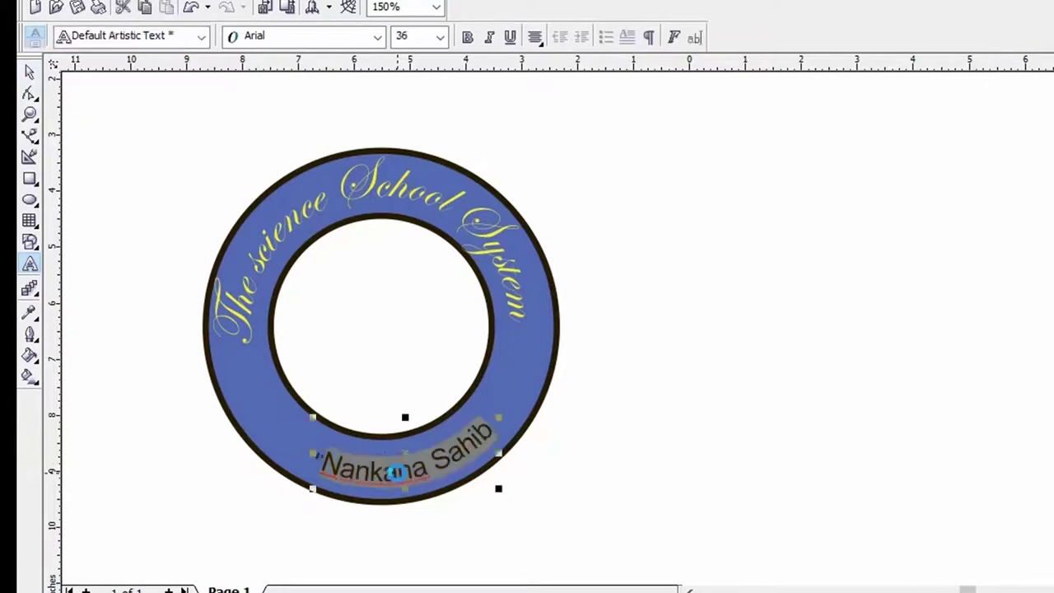
{"action": "left_click", "coordinate": [440, 37]}
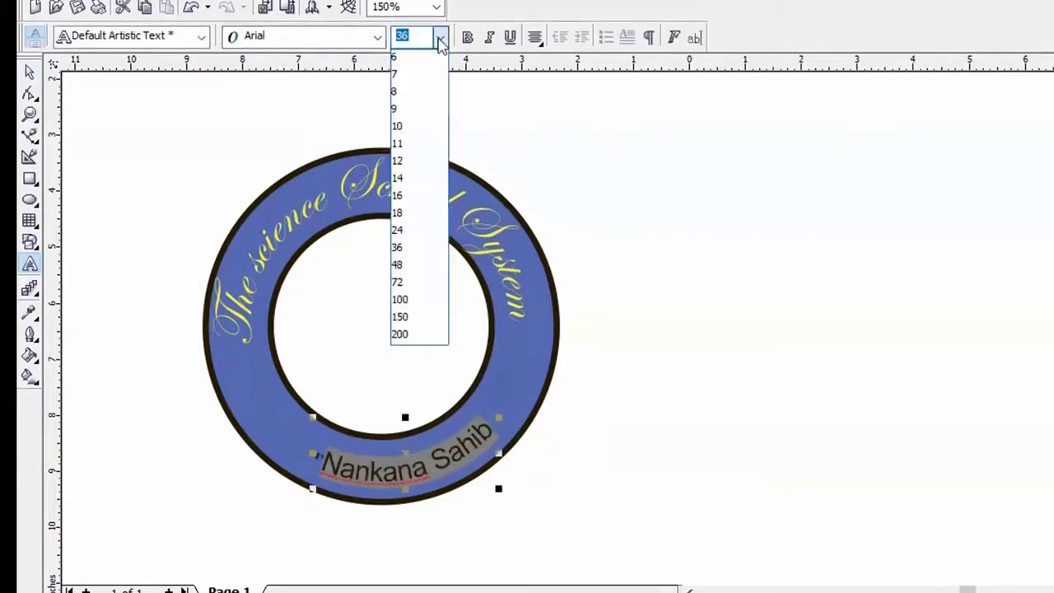
{"action": "left_click", "coordinate": [437, 38]}
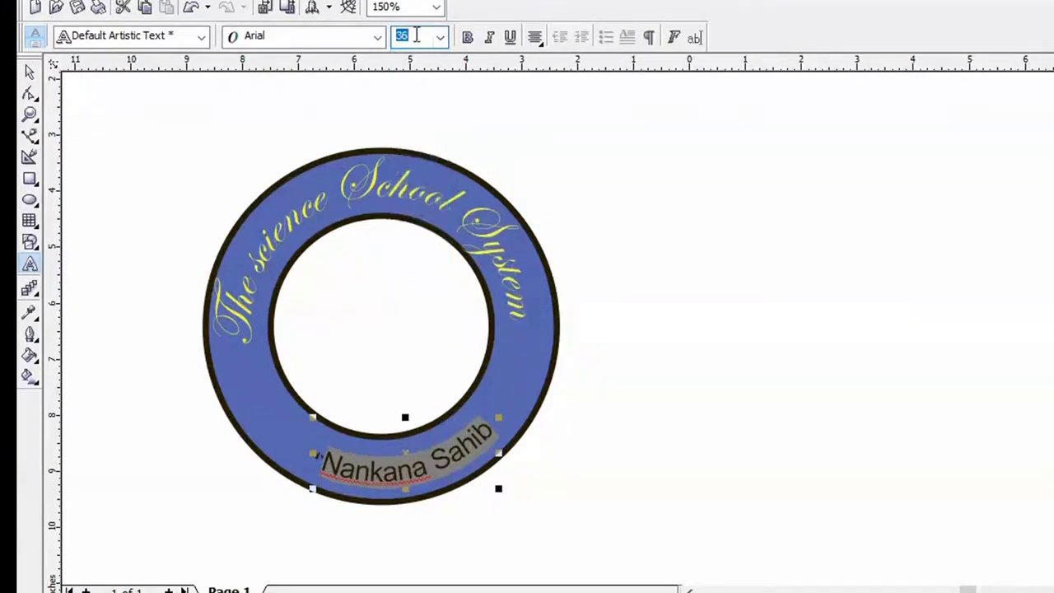
{"action": "type", "text": "40"}
{"action": "key", "text": "Return"}
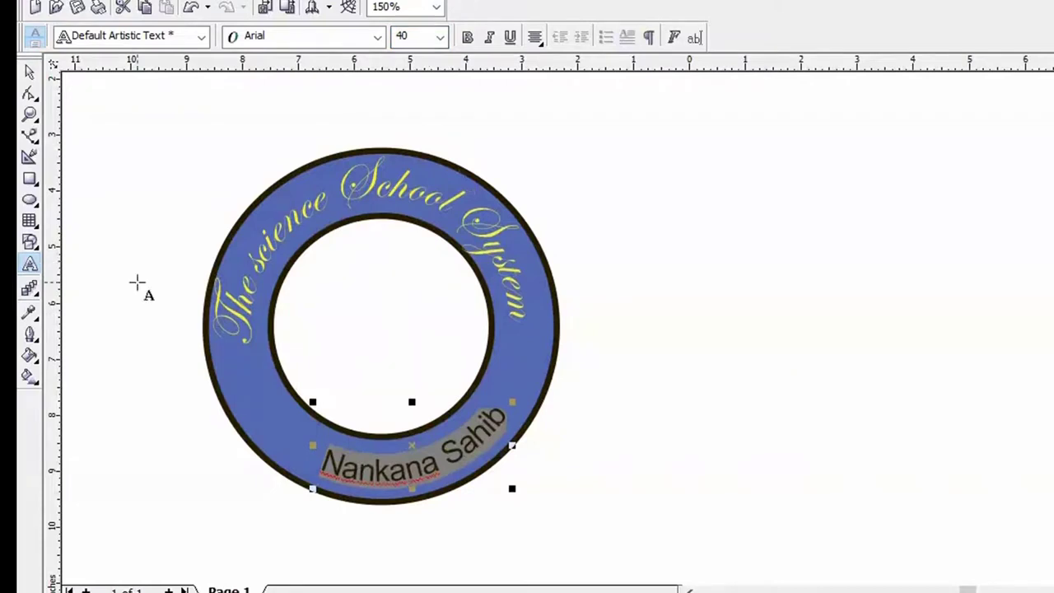
Step: Try a 0.3-inch distance from path and 0.55-inch horizontal offset on "Nankana Sahib", and restore 0.35 and 0.45 inches
{"action": "left_click", "coordinate": [30, 72]}
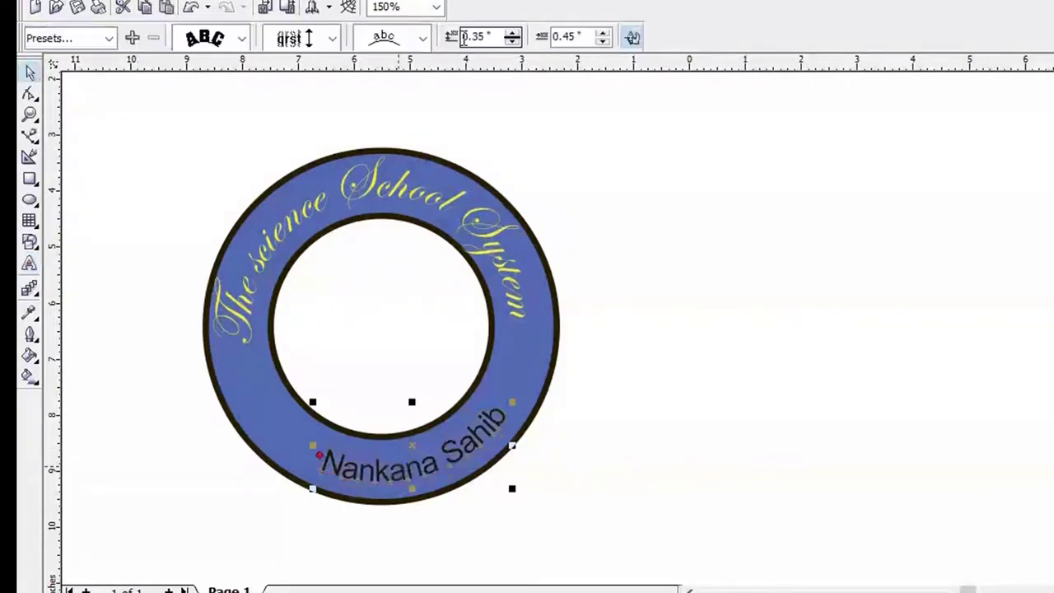
{"action": "left_click", "coordinate": [512, 40]}
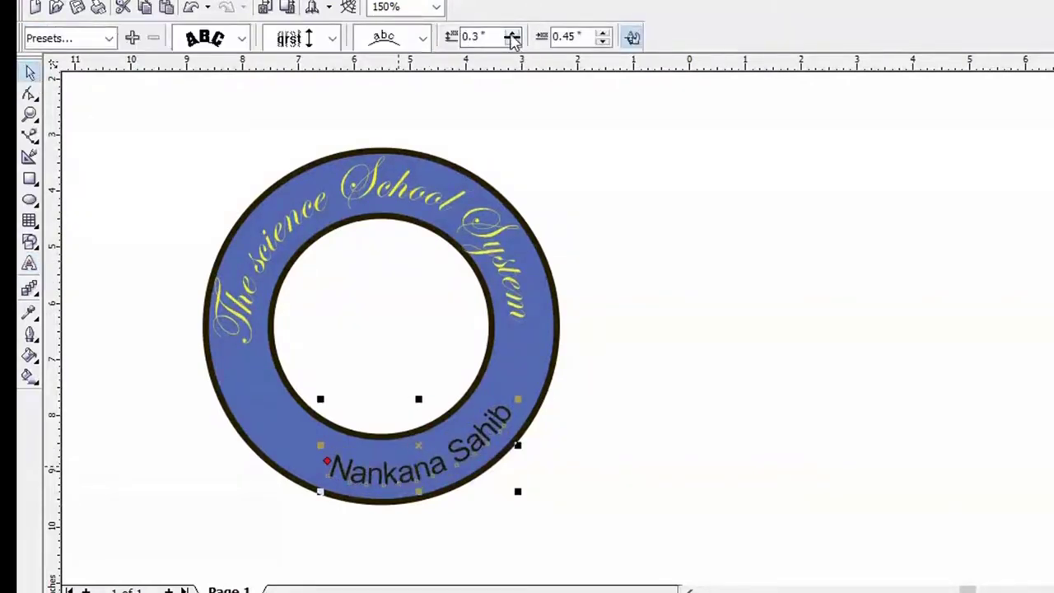
{"action": "left_click", "coordinate": [604, 34]}
{"action": "left_click", "coordinate": [604, 33]}
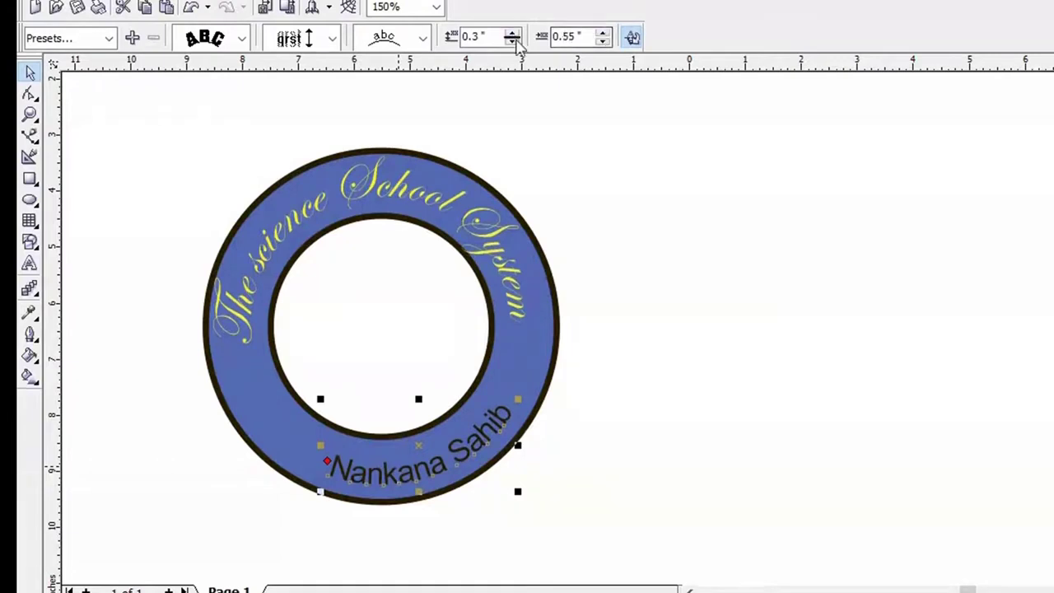
{"action": "left_click", "coordinate": [512, 33]}
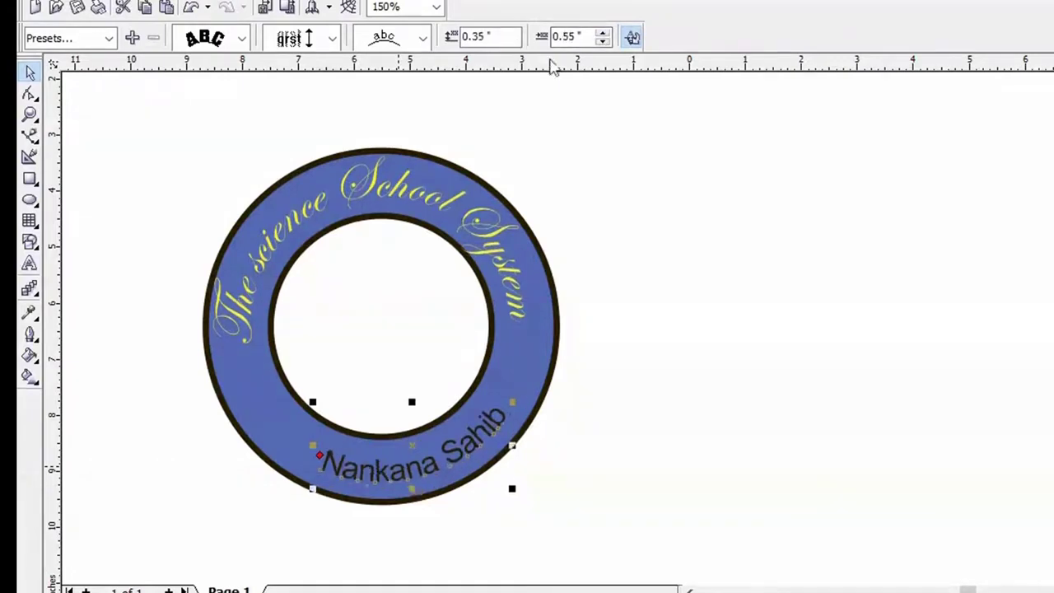
{"action": "left_click", "coordinate": [604, 40]}
{"action": "left_click", "coordinate": [604, 41]}
Step: Slide the enlarged "Nankana Sahib" text slightly to the left along the lower band and deselect it
{"action": "left_click", "coordinate": [320, 452]}
{"action": "left_click_drag", "start_coordinate": [315, 454], "coordinate": [309, 454]}
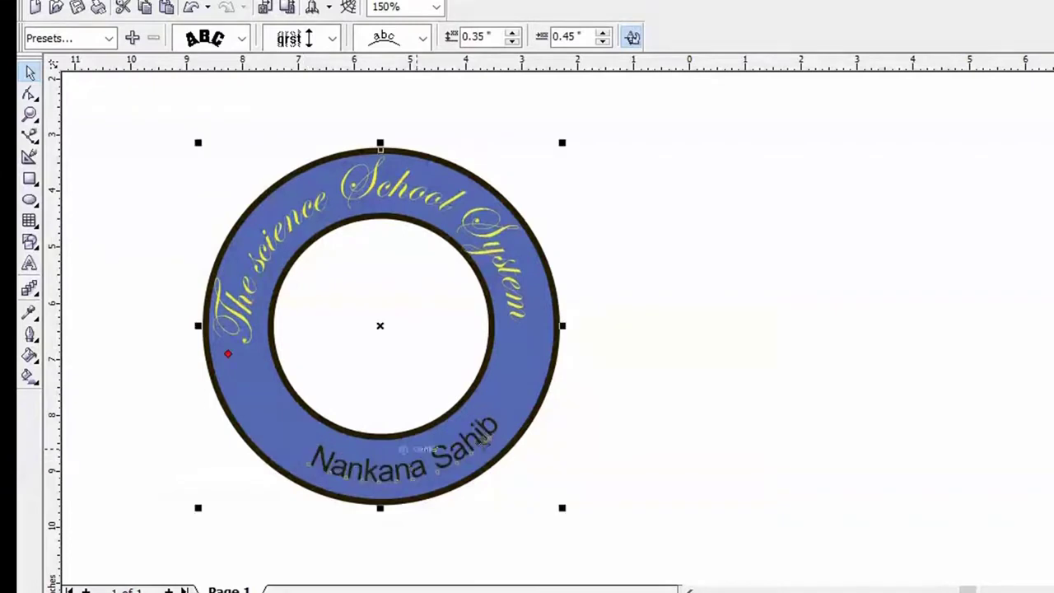
{"action": "left_click", "coordinate": [679, 409]}
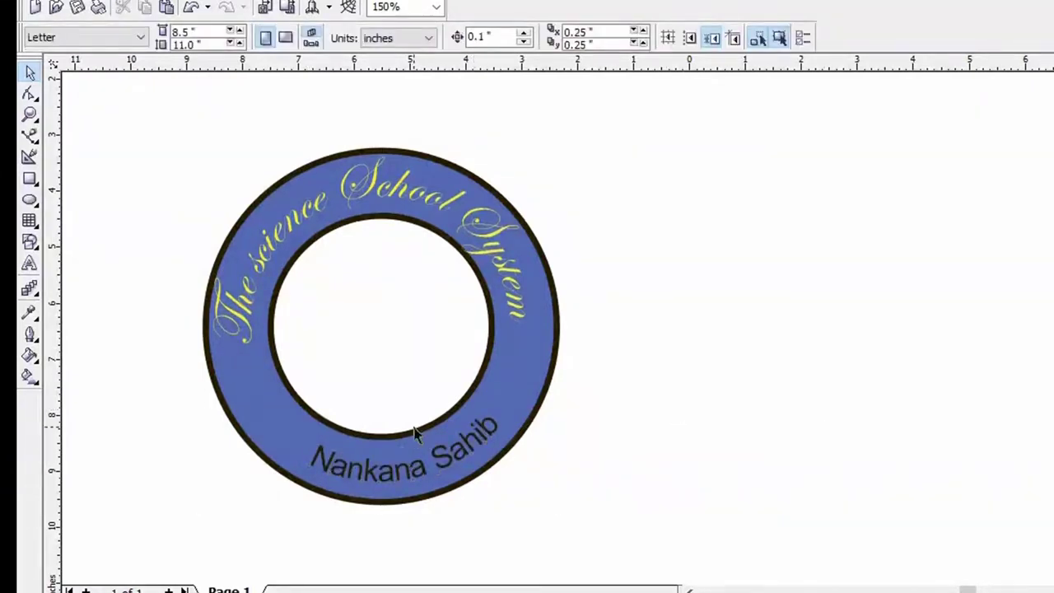
Step: Select only the "Nankana Sahib" text among the overlapping objects and fill it with red
{"action": "left_click", "coordinate": [457, 461]}
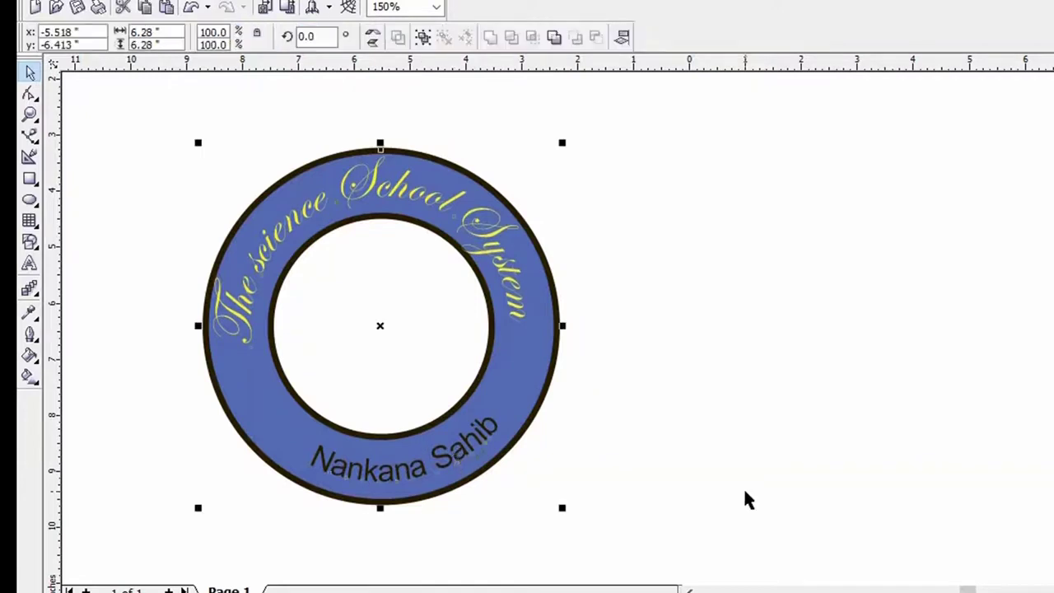
{"action": "left_click", "coordinate": [746, 500]}
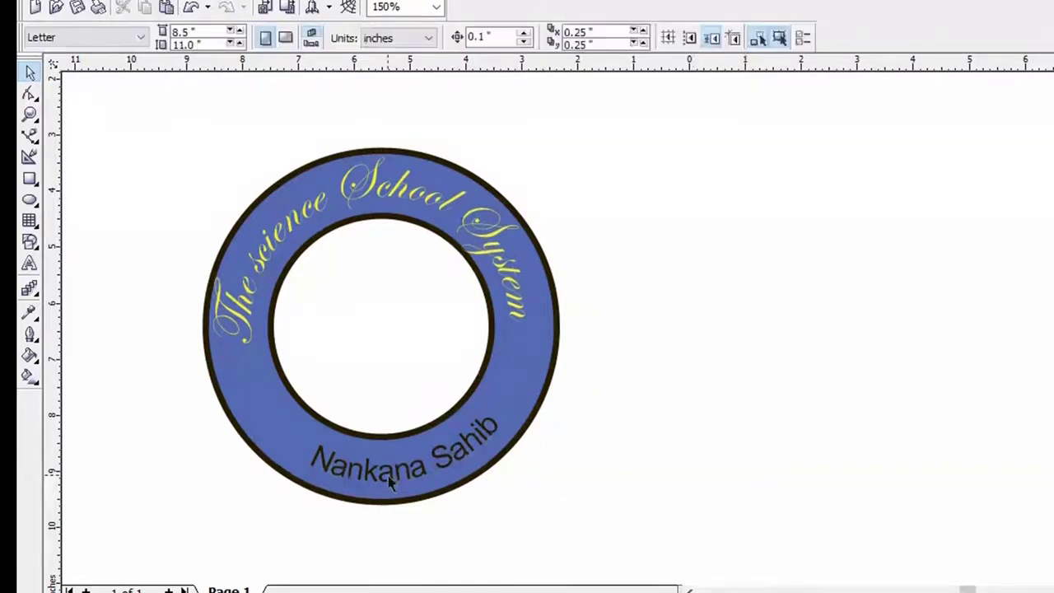
{"action": "left_click", "coordinate": [481, 470]}
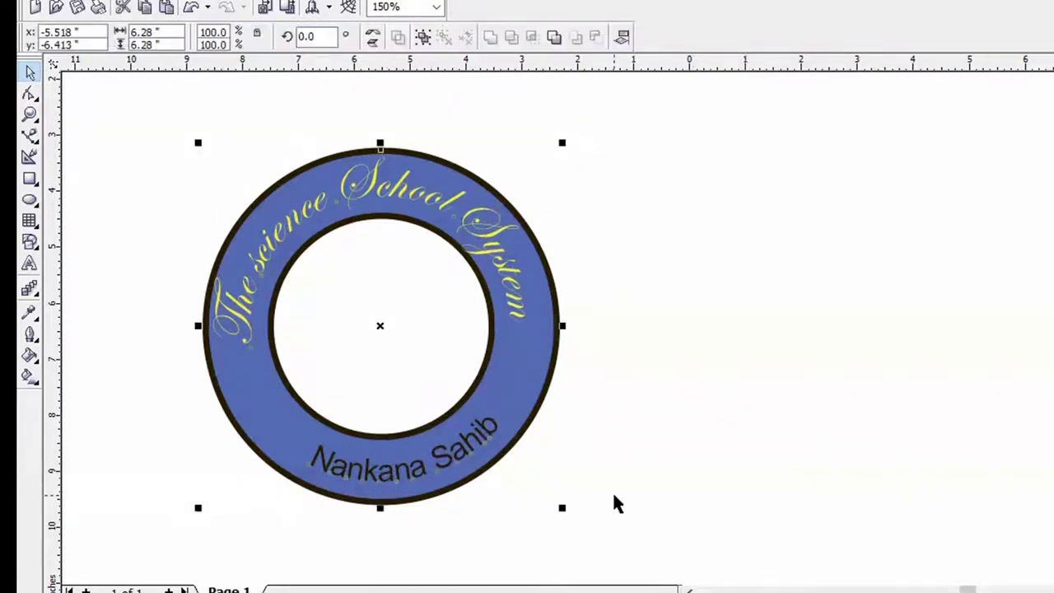
{"action": "key", "text": "Tab"}
{"action": "key", "text": "Tab"}
{"action": "key", "text": "Tab"}
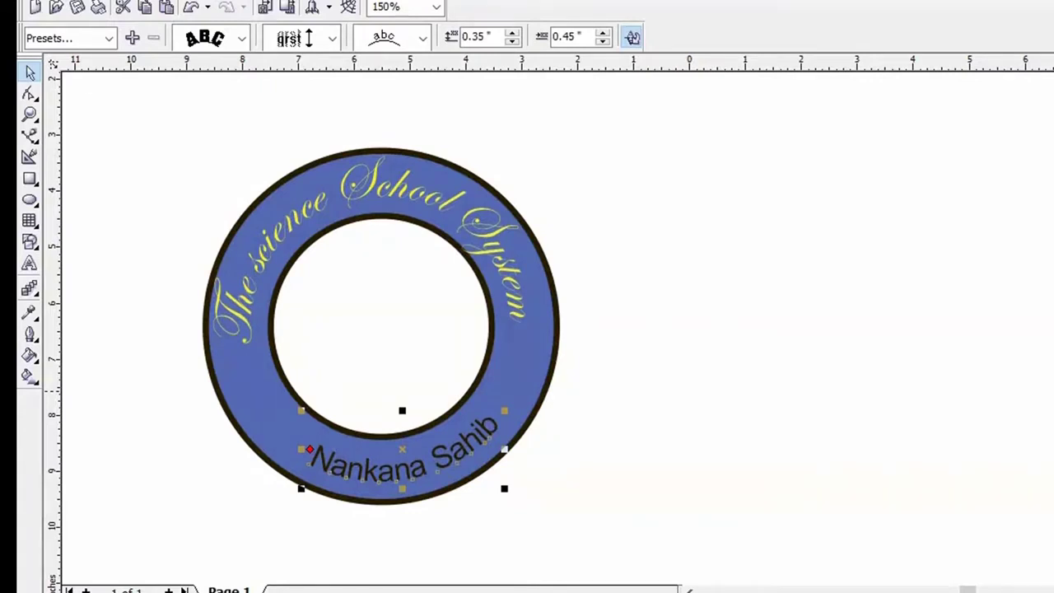
{"action": "left_click", "coordinate": [1053, 391]}
{"action": "left_click", "coordinate": [699, 500]}
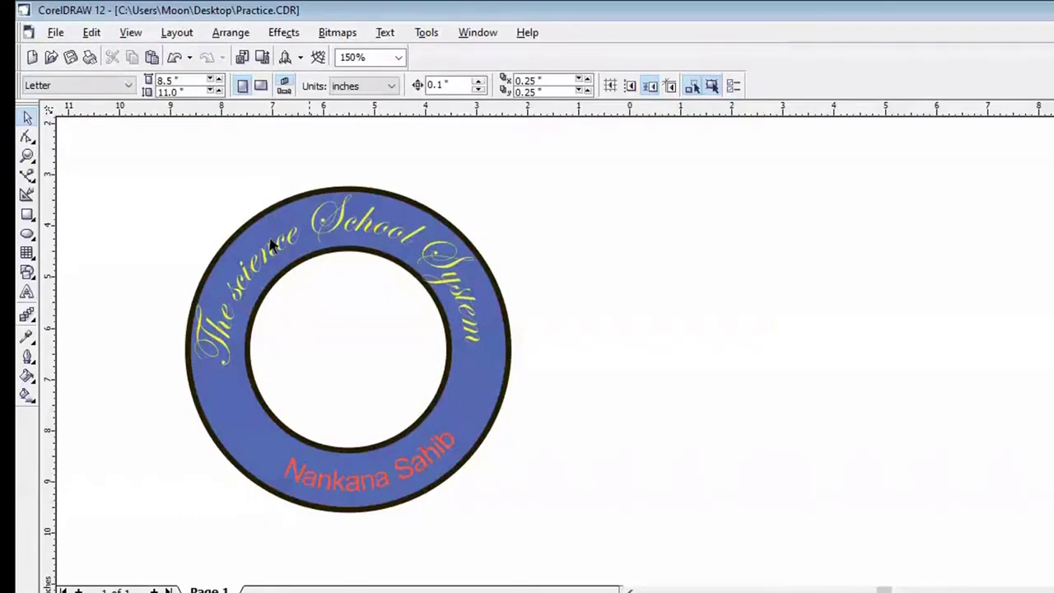
Step: Import the graduation cap image Professionals_Tools_of_Trade Artboard 57-512.png from the Desktop and place it about 4.1 inches square beside the ring
{"action": "left_click", "coordinate": [51, 33]}
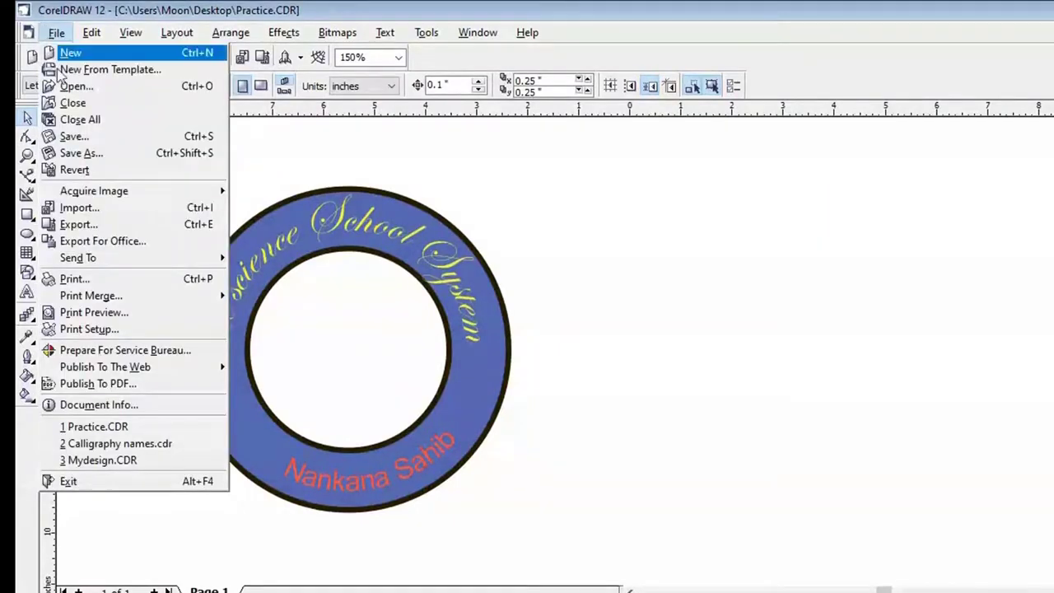
{"action": "left_click", "coordinate": [92, 210]}
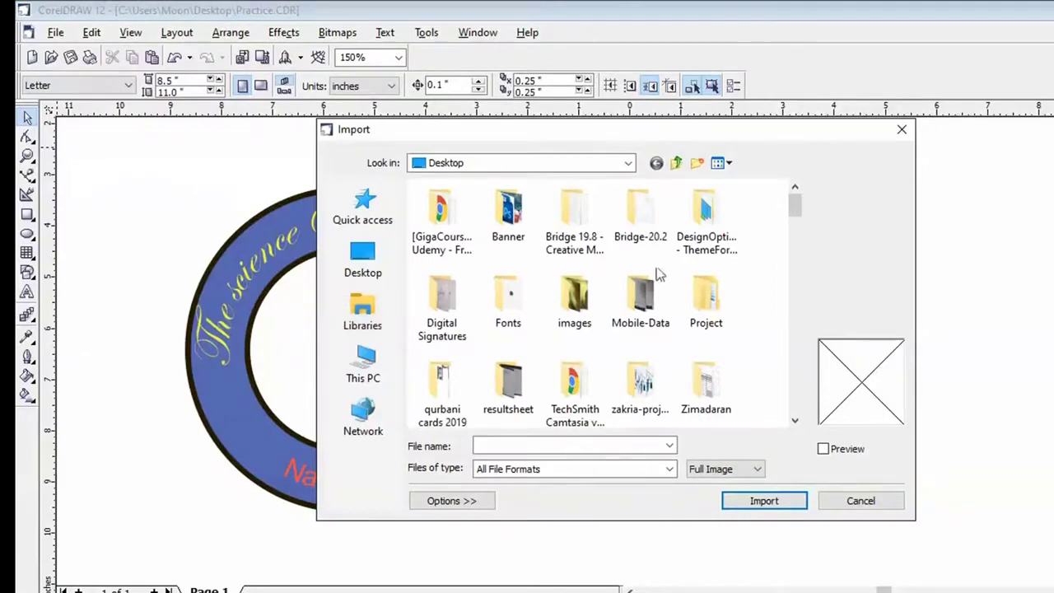
{"action": "left_click_drag", "start_coordinate": [800, 211], "coordinate": [805, 364]}
{"action": "left_click", "coordinate": [508, 325]}
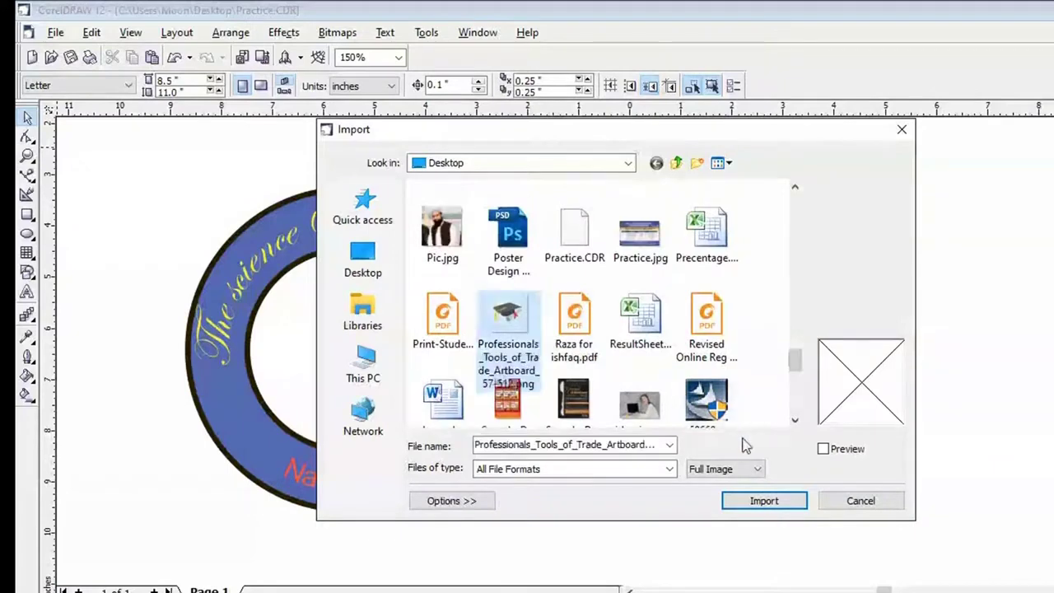
{"action": "left_click", "coordinate": [764, 501]}
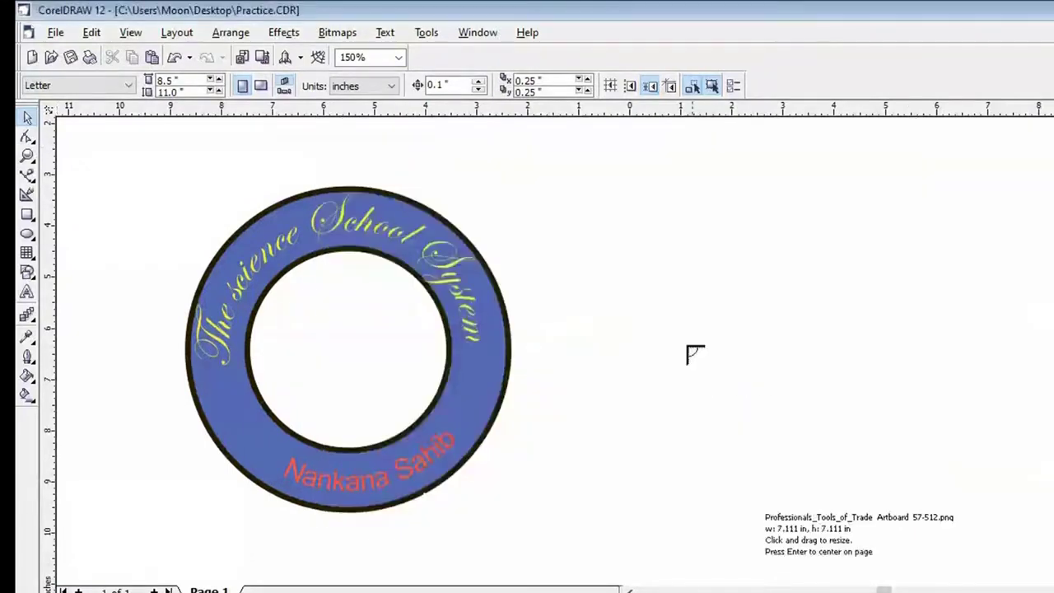
{"action": "left_click_drag", "start_coordinate": [639, 283], "coordinate": [883, 488]}
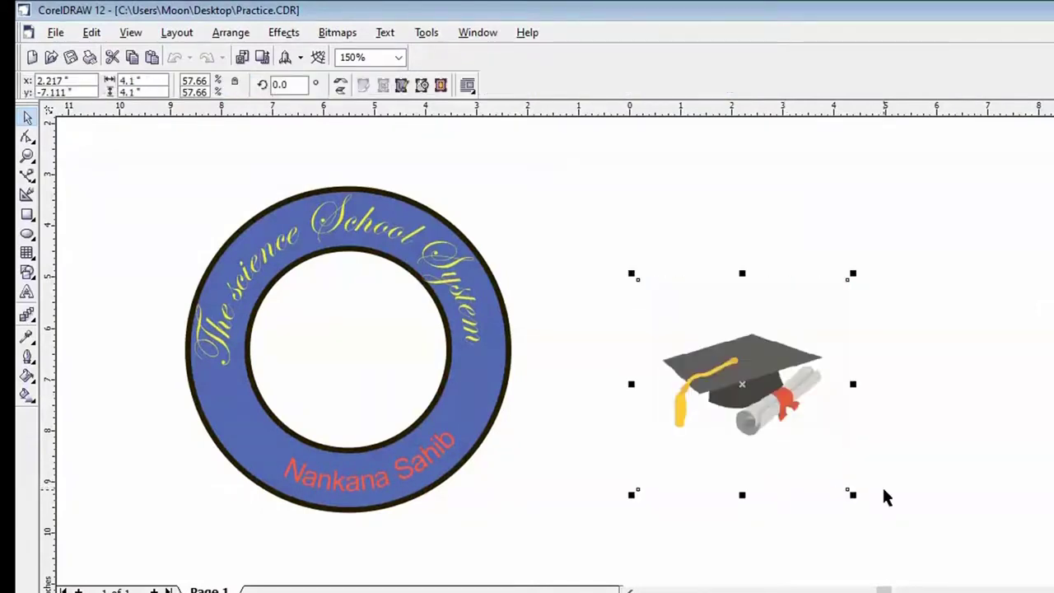
Step: Move the graduation cap image to the centre of the ring and send it behind all other objects
{"action": "left_click_drag", "start_coordinate": [731, 386], "coordinate": [294, 347]}
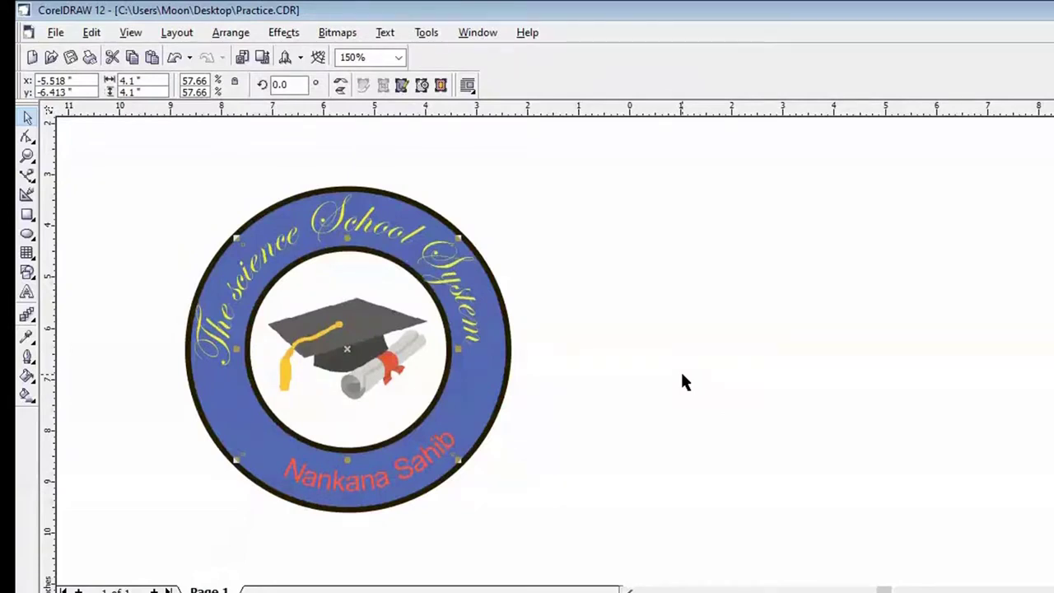
{"action": "left_click", "coordinate": [232, 32]}
{"action": "mouse_move", "coordinate": [247, 107]}
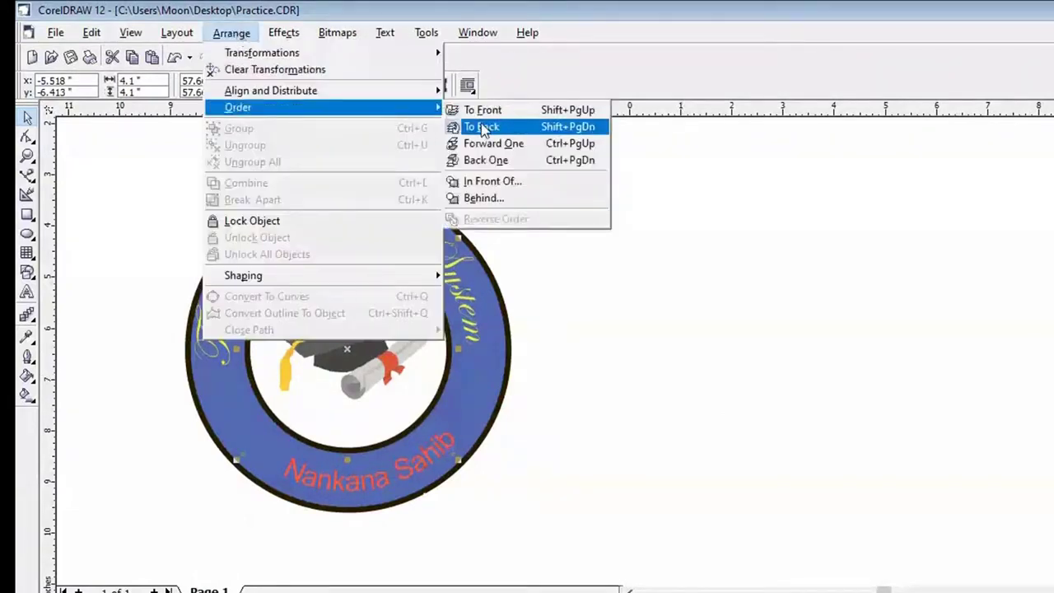
{"action": "left_click", "coordinate": [484, 128]}
{"action": "left_click", "coordinate": [347, 343]}
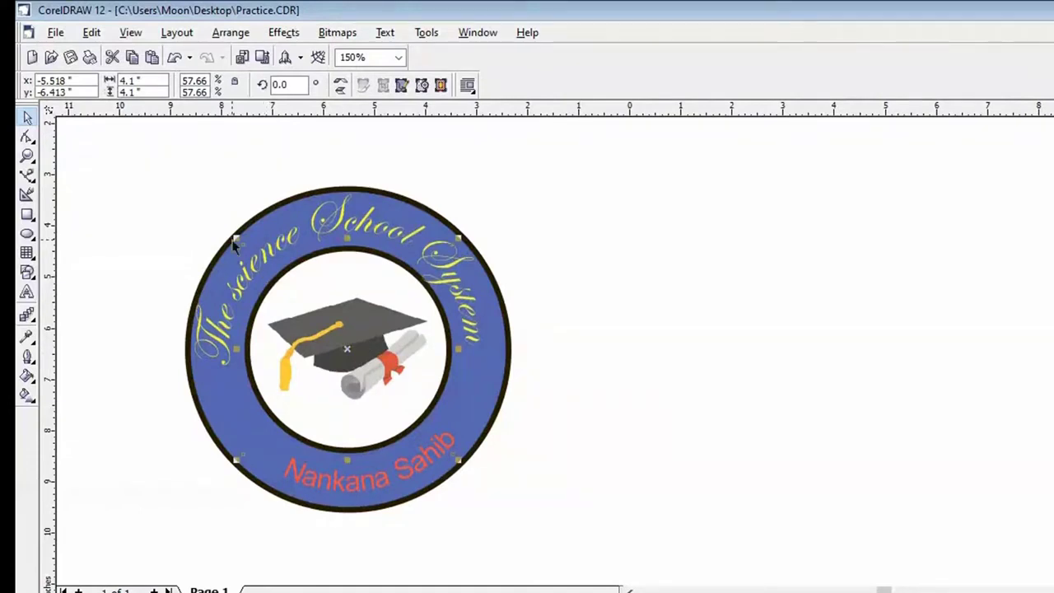
Step: Enlarge the graduation cap image proportionally to about 4.45 inches and recentre it inside the ring
{"action": "left_click_drag", "start_coordinate": [234, 239], "coordinate": [183, 220]}
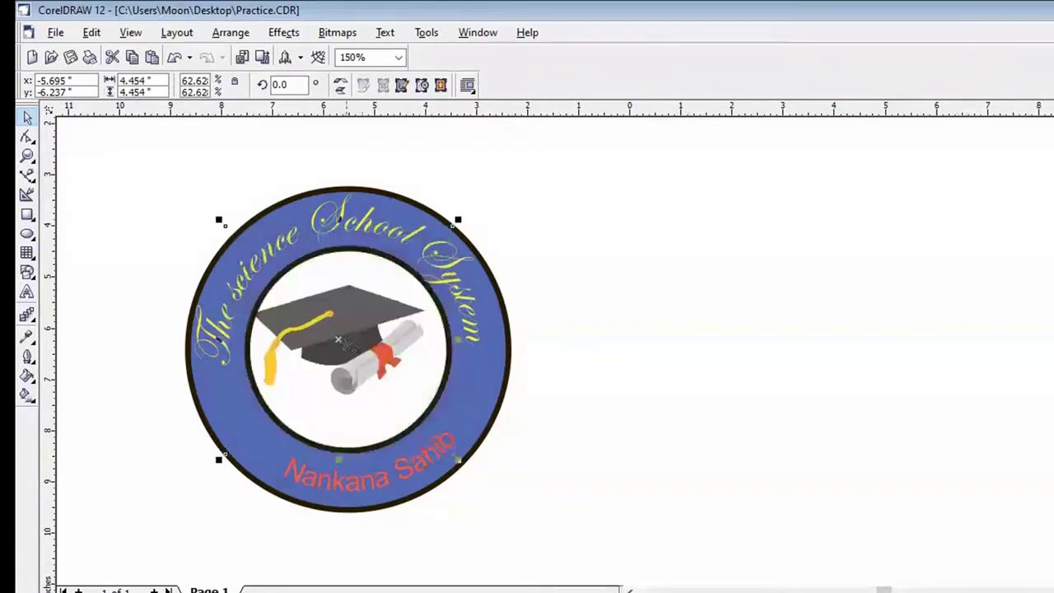
{"action": "left_click_drag", "start_coordinate": [337, 339], "coordinate": [348, 349]}
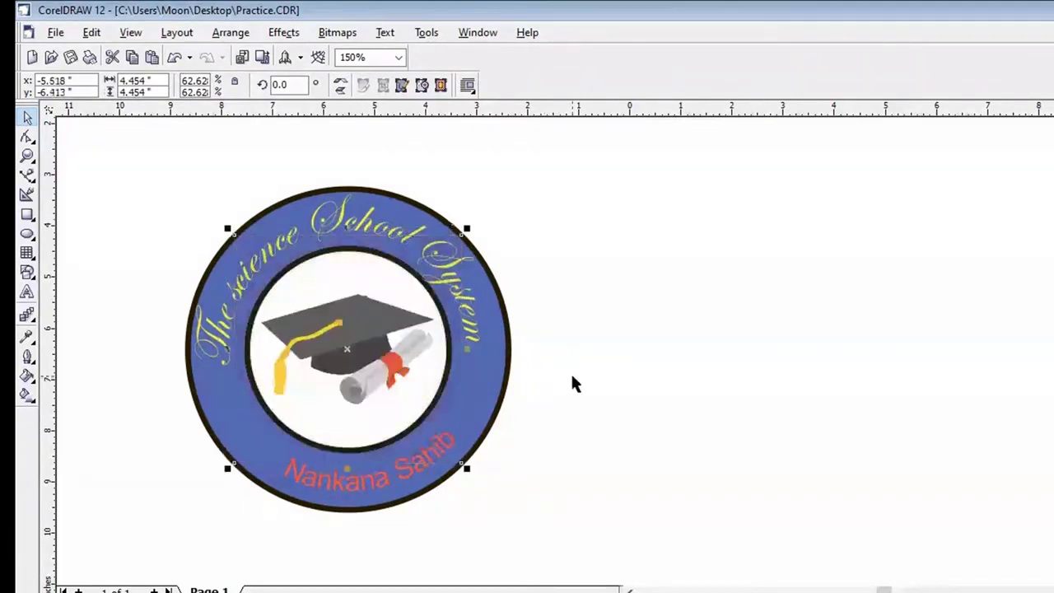
{"action": "left_click", "coordinate": [574, 378]}
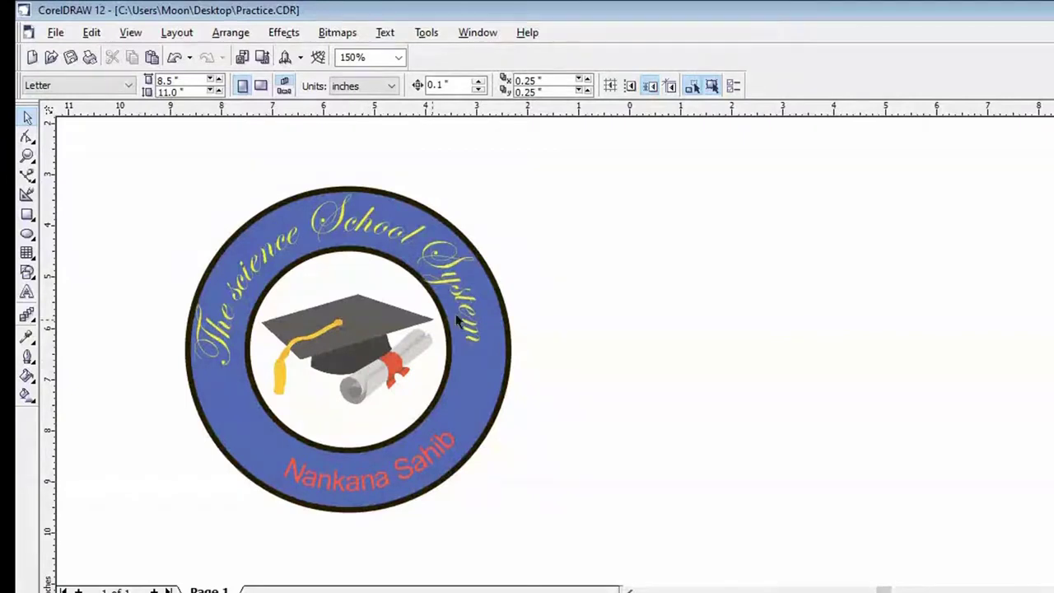
Step: Select the whole logo and export it for Microsoft Office with Compatibility and Presentation settings
{"action": "left_click_drag", "start_coordinate": [134, 166], "coordinate": [583, 538]}
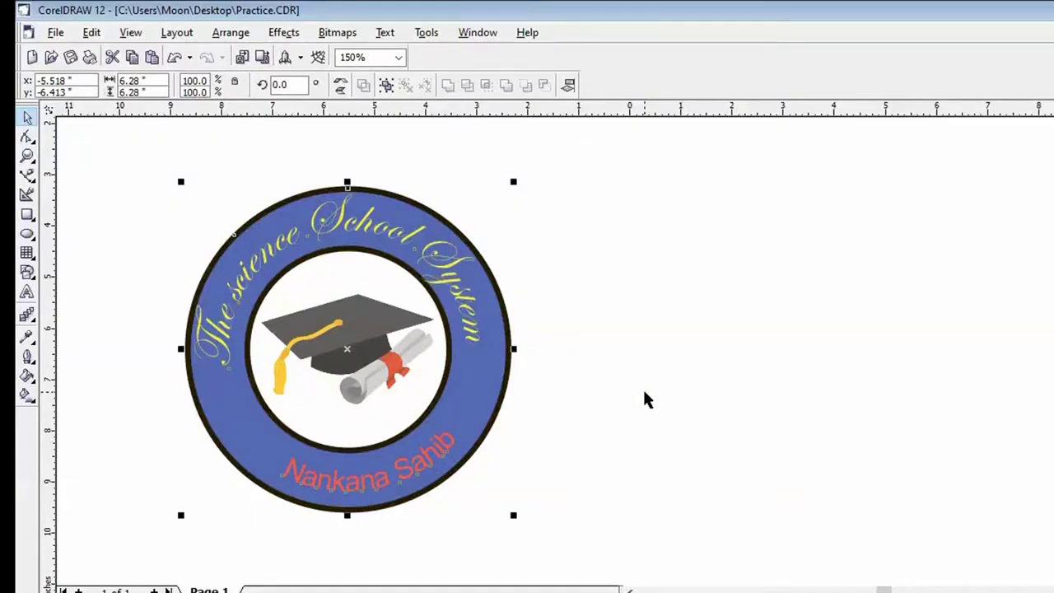
{"action": "left_click", "coordinate": [55, 32]}
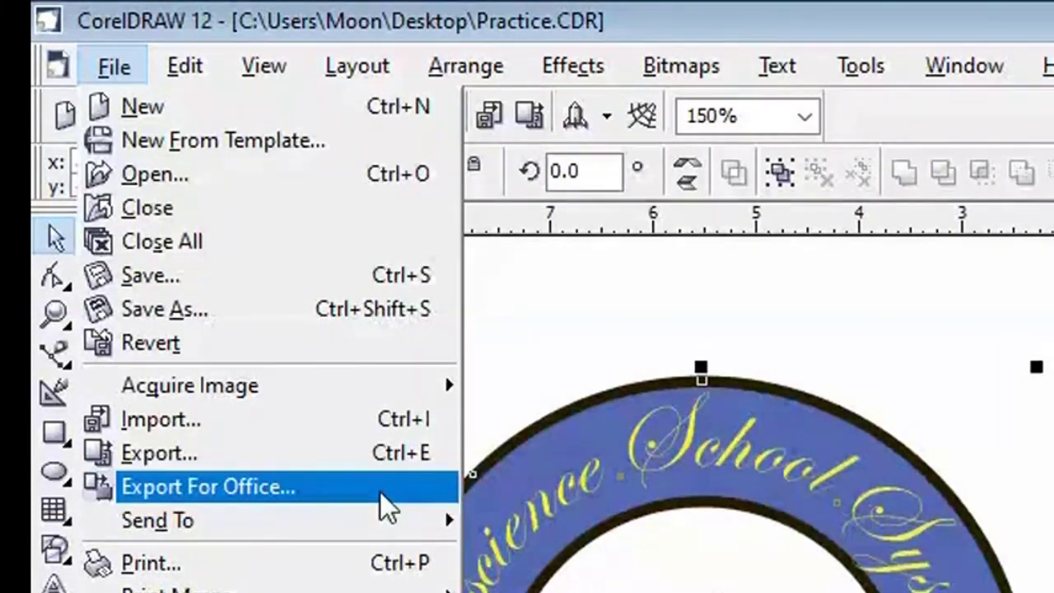
{"action": "left_click", "coordinate": [305, 492]}
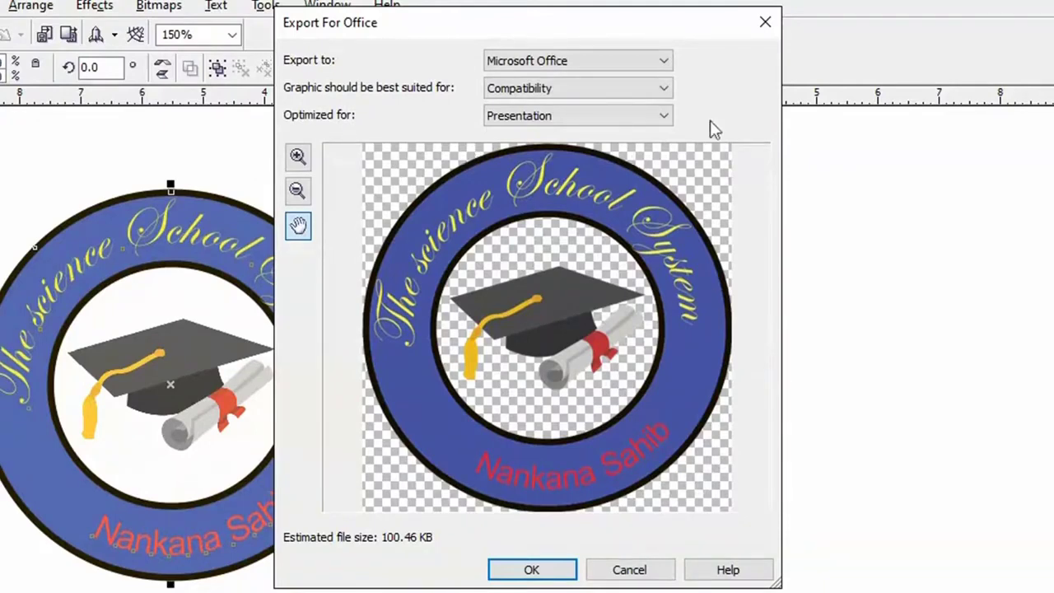
{"action": "left_click", "coordinate": [541, 570]}
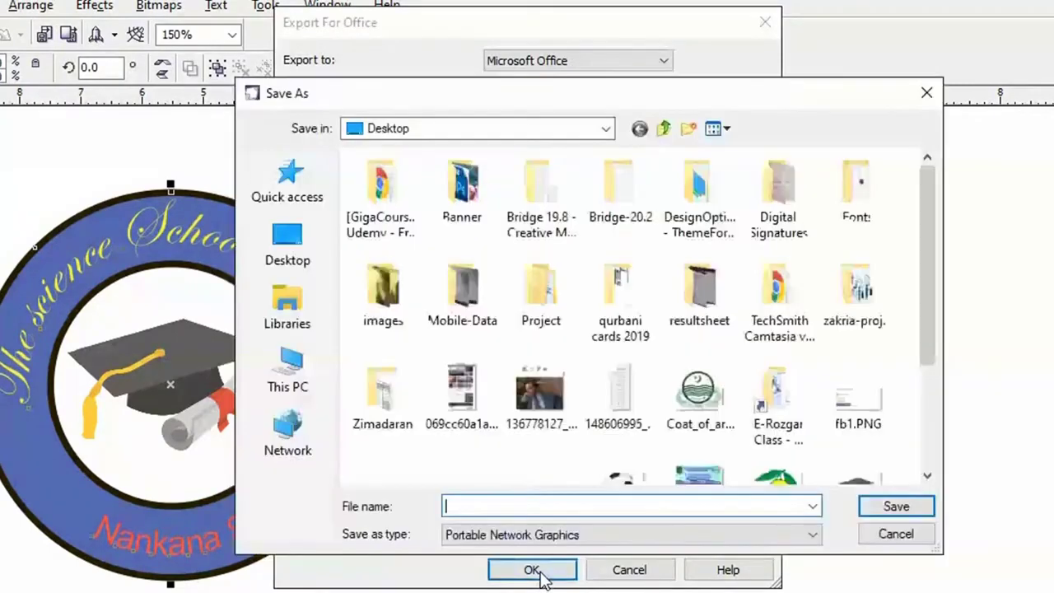
Step: Save the exported logo to the Desktop as a Portable Network Graphics file named mylogo and check the file there
{"action": "left_click", "coordinate": [287, 237]}
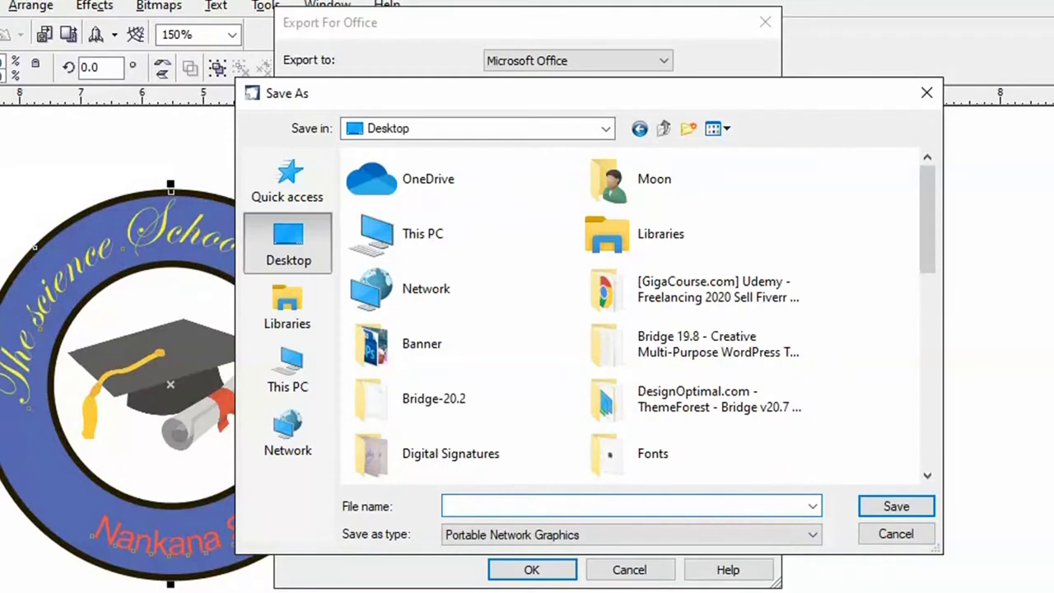
{"action": "type", "text": "mylogo"}
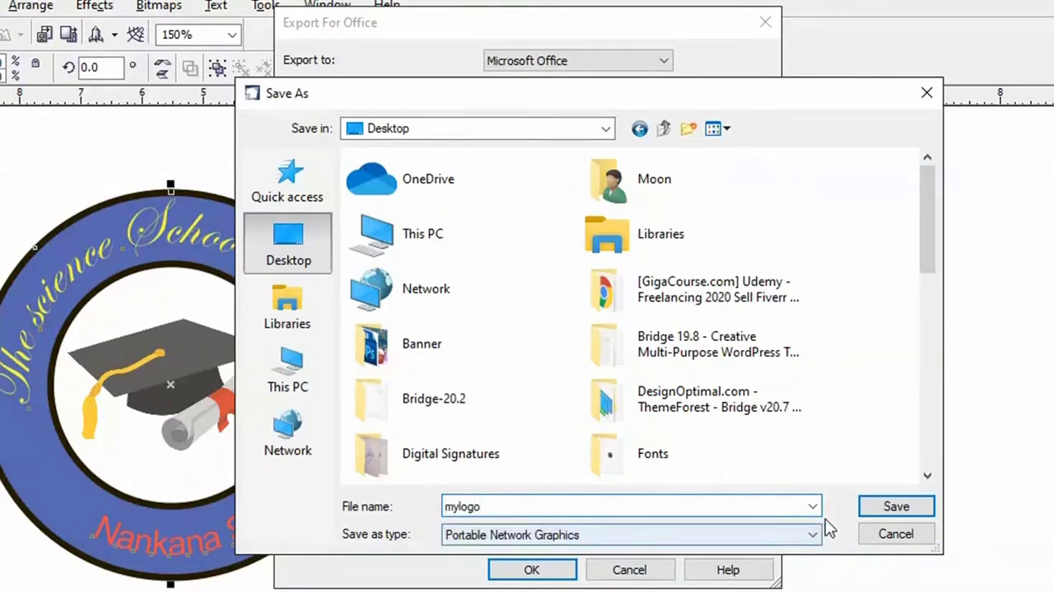
{"action": "left_click", "coordinate": [884, 512]}
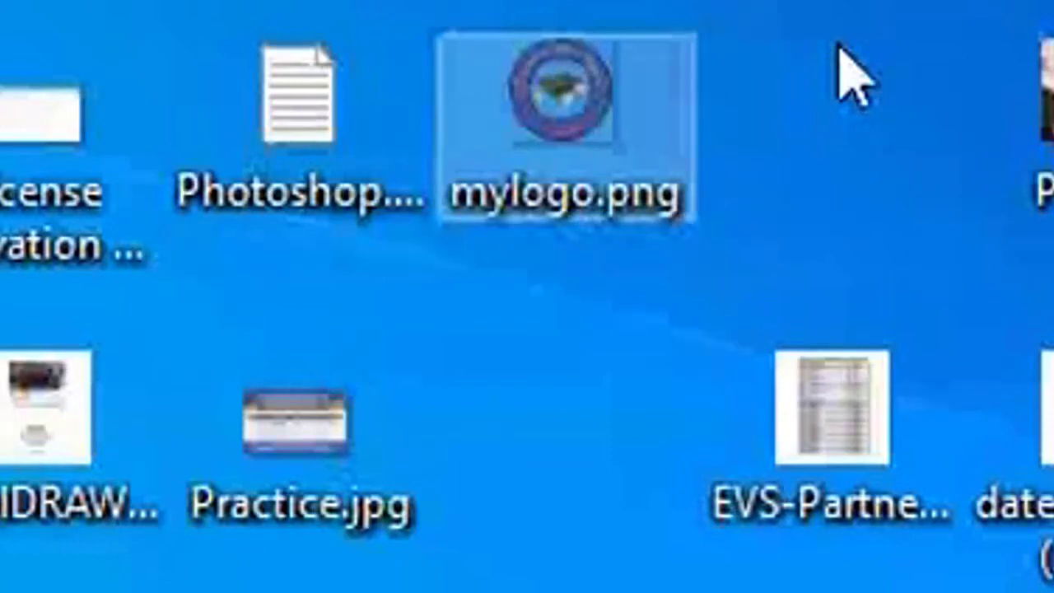
{"action": "mouse_move", "coordinate": [599, 71]}
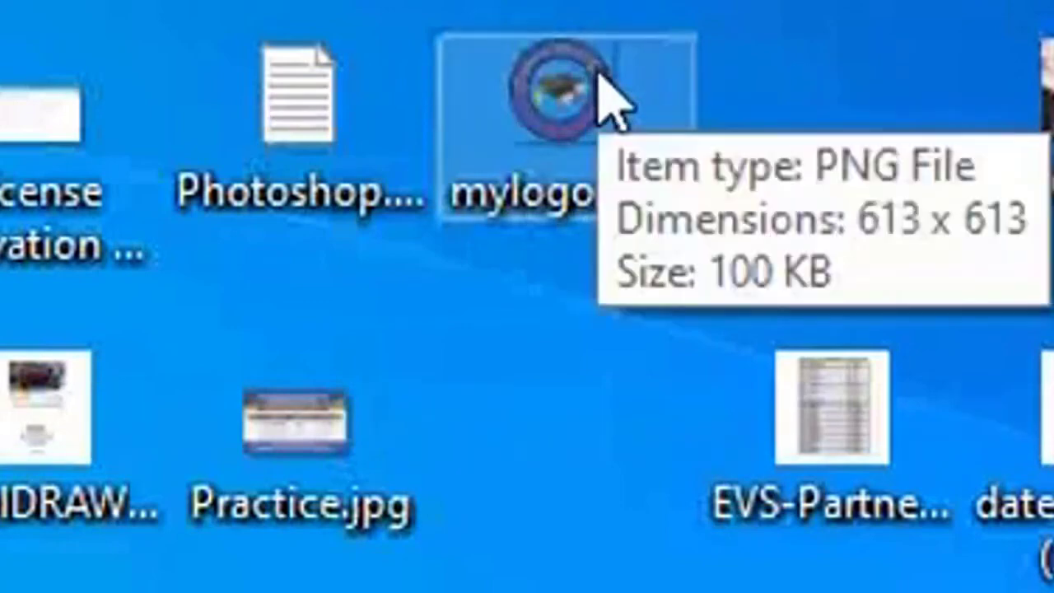